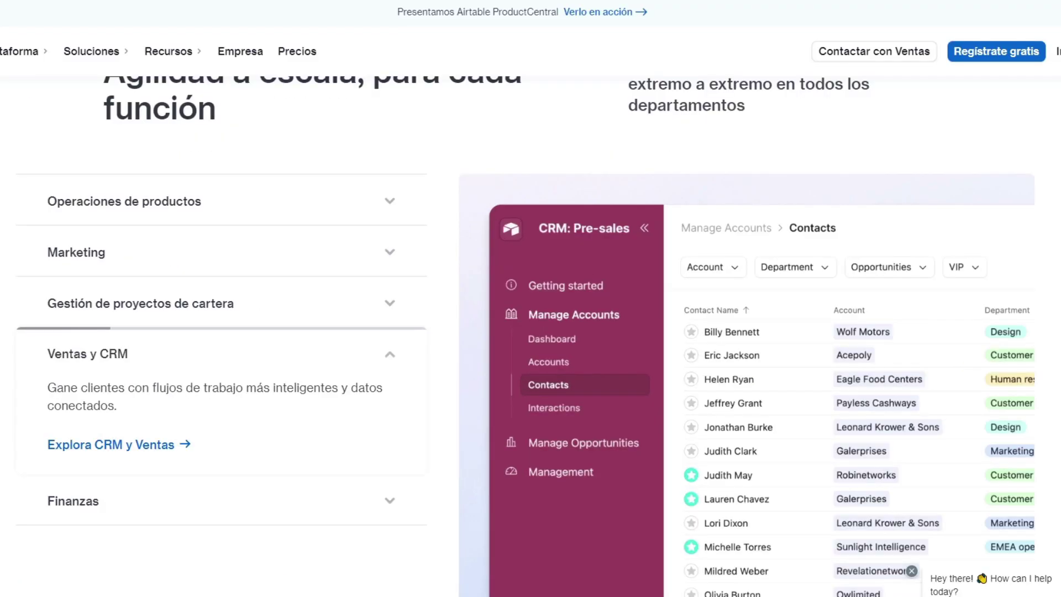
- Sign up for free and complete the profile with organisation Organiuzacion, industry Tecnologica and team Product & Design
{"action": "scroll", "coordinate": [530, 332], "scroll_direction": "up", "scroll_amount": 7}
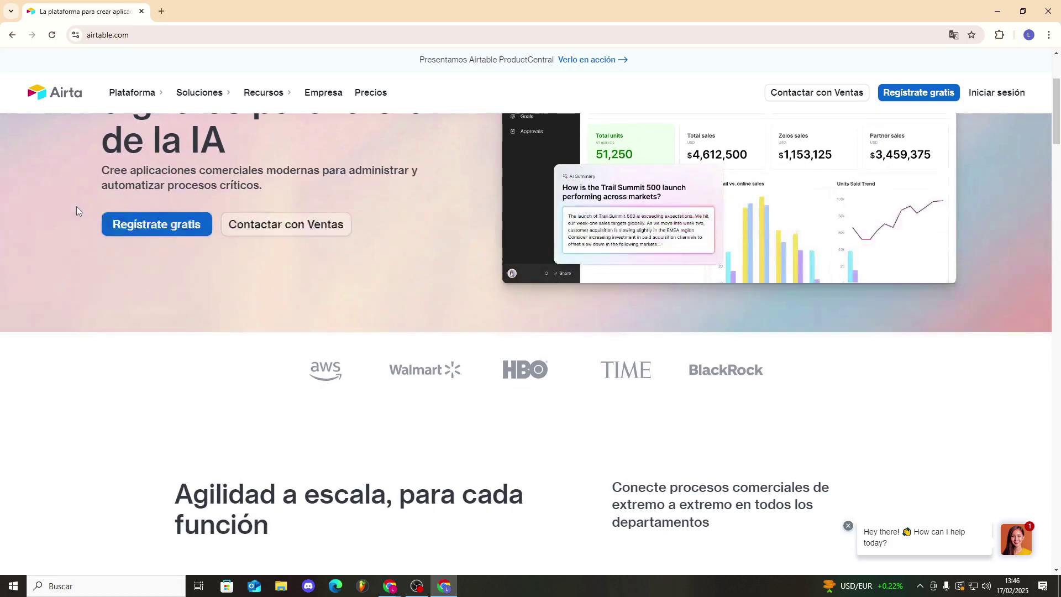
{"action": "scroll", "coordinate": [76, 206], "scroll_direction": "down", "scroll_amount": 5}
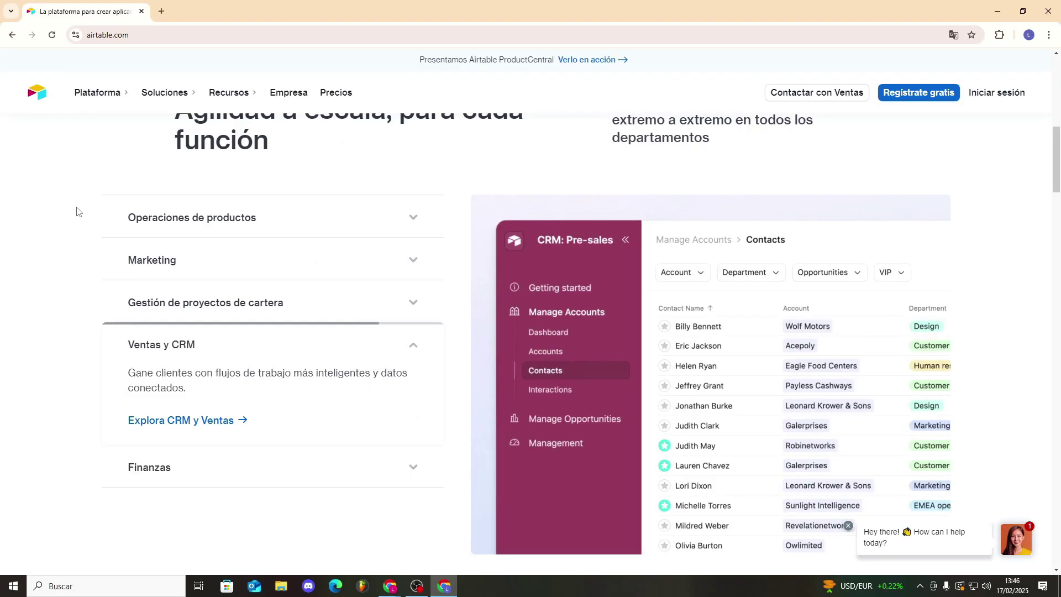
{"action": "scroll", "coordinate": [77, 211], "scroll_direction": "up", "scroll_amount": 5}
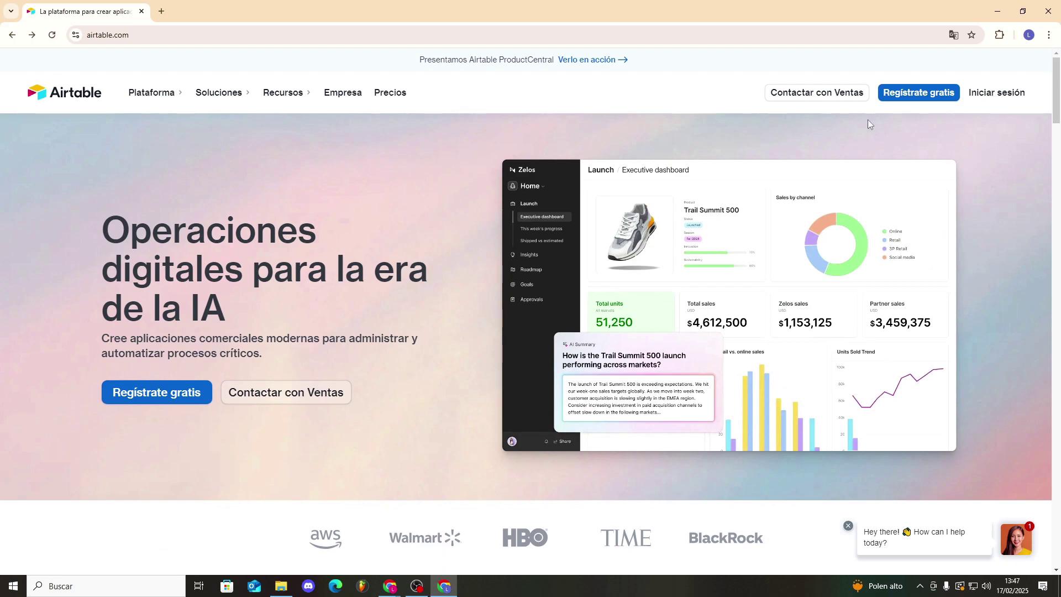
{"action": "left_click", "coordinate": [910, 99]}
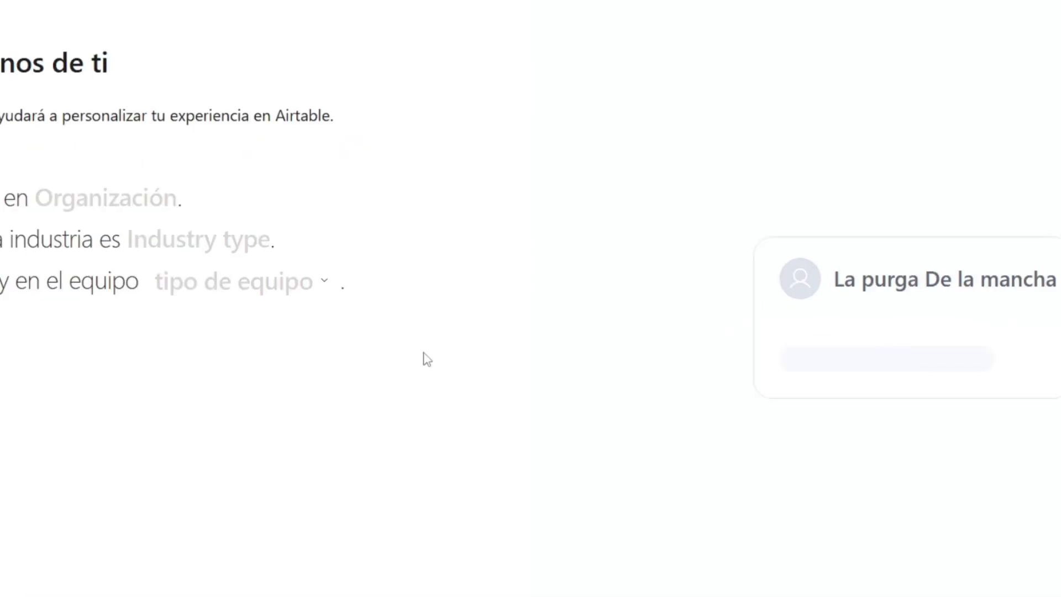
{"action": "left_click", "coordinate": [75, 205]}
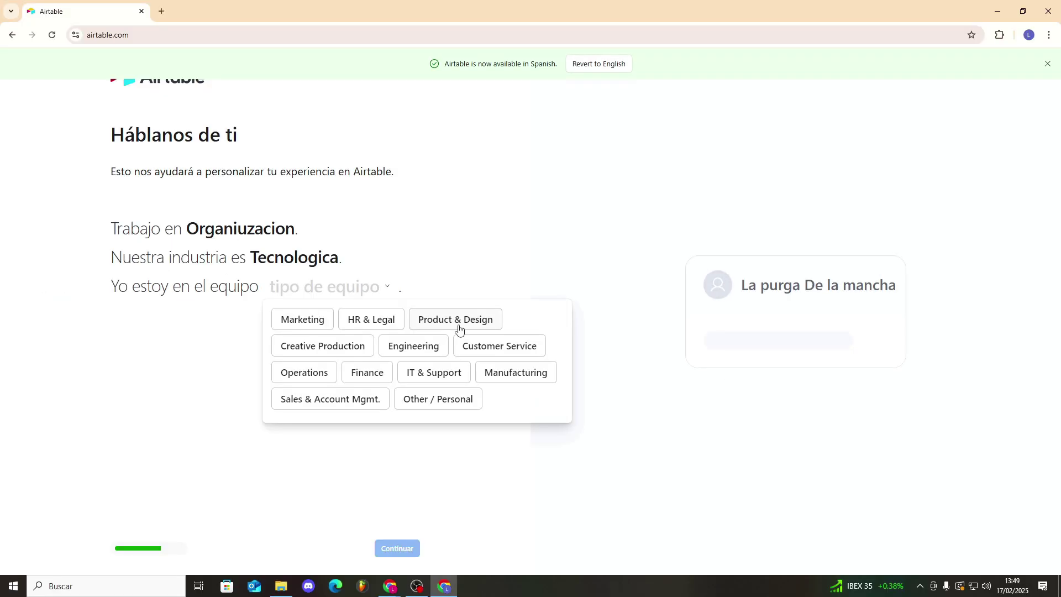
{"action": "left_click", "coordinate": [458, 320]}
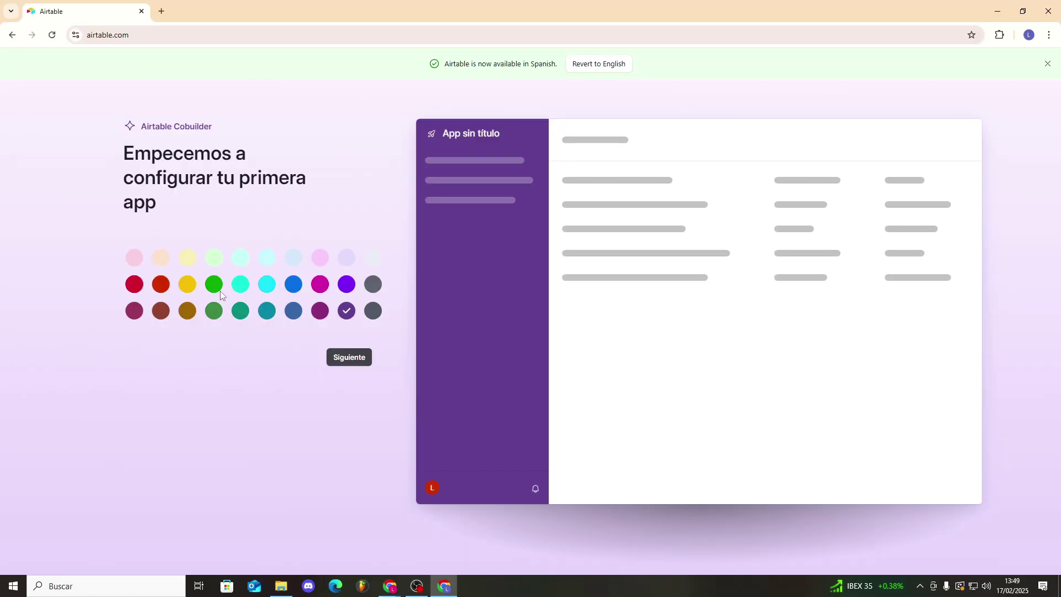
- Generate an app from the Project Management idea with a light purple theme, and dismiss the trial and invitation notices
{"action": "left_click", "coordinate": [349, 357]}
{"action": "left_click", "coordinate": [177, 209]}
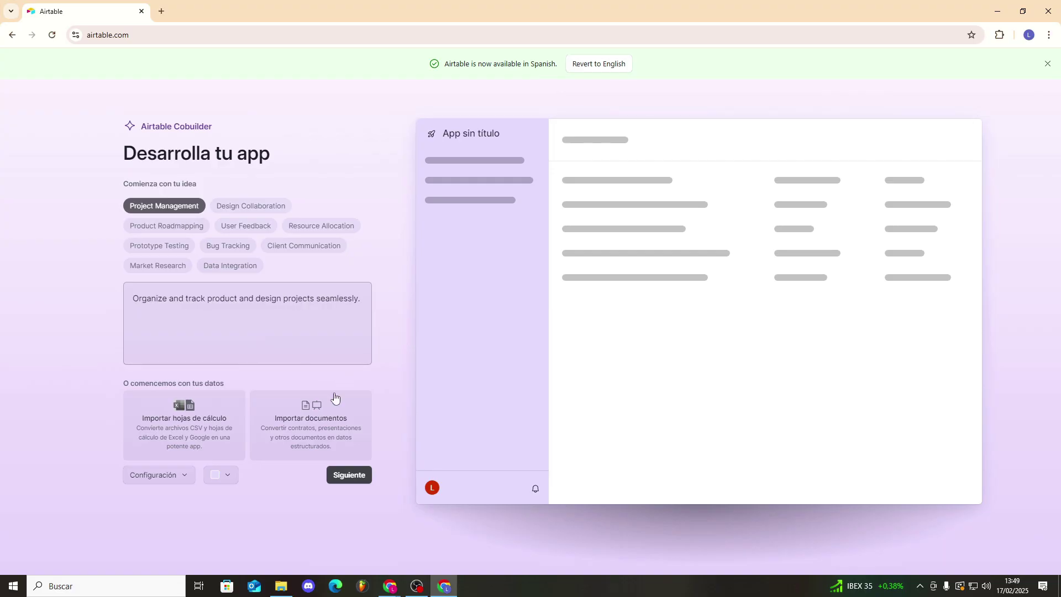
{"action": "left_click", "coordinate": [344, 472]}
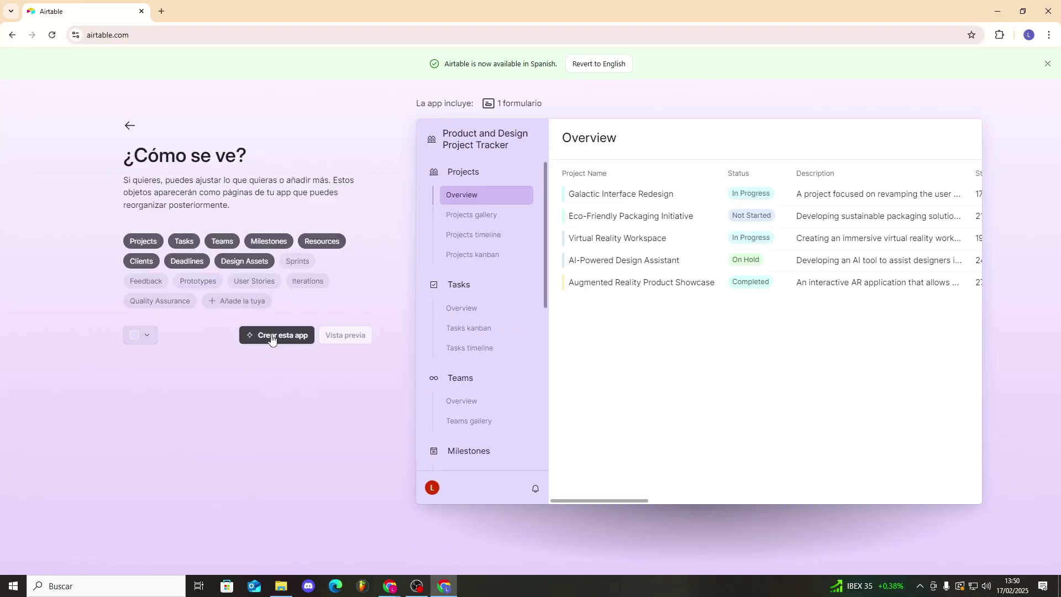
{"action": "left_click", "coordinate": [285, 338]}
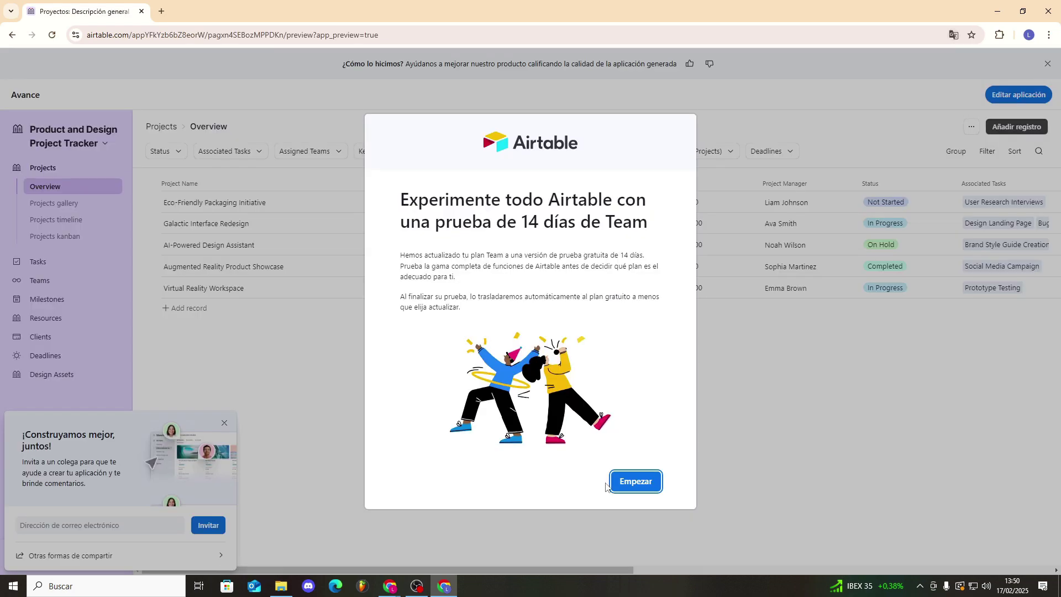
{"action": "left_click", "coordinate": [635, 482]}
{"action": "left_click", "coordinate": [224, 422]}
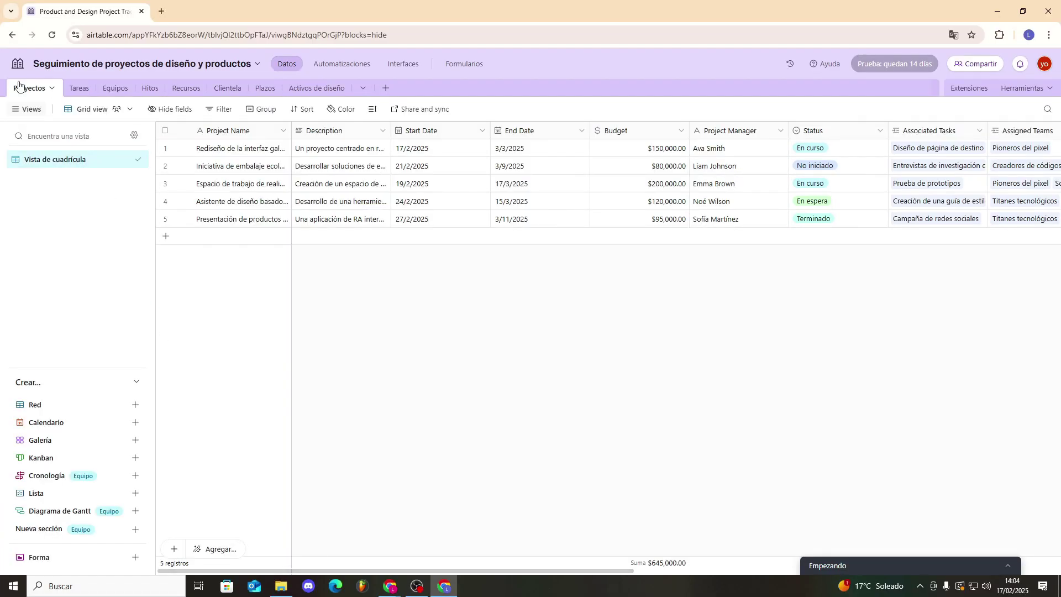
- Create a workspace named Tutorial and add a base to it built from scratch
{"action": "left_click", "coordinate": [18, 66]}
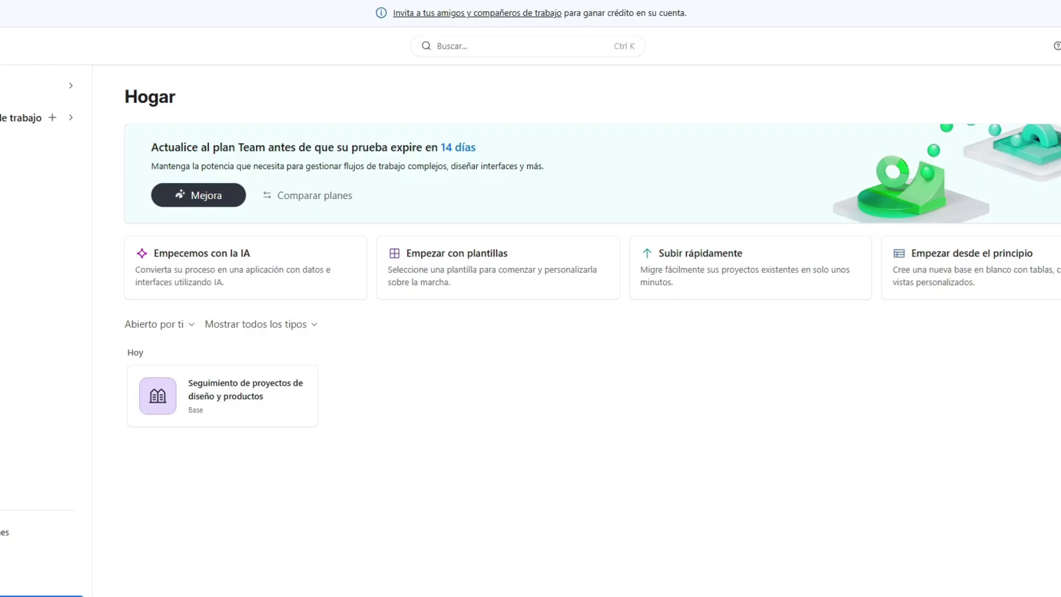
{"action": "left_click", "coordinate": [71, 86]}
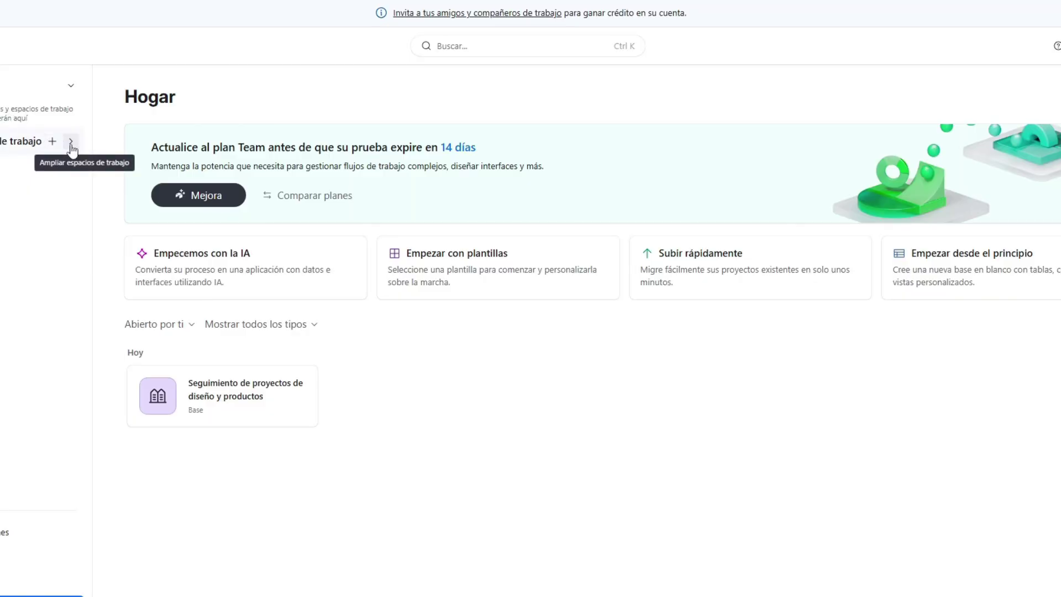
{"action": "left_click", "coordinate": [70, 141]}
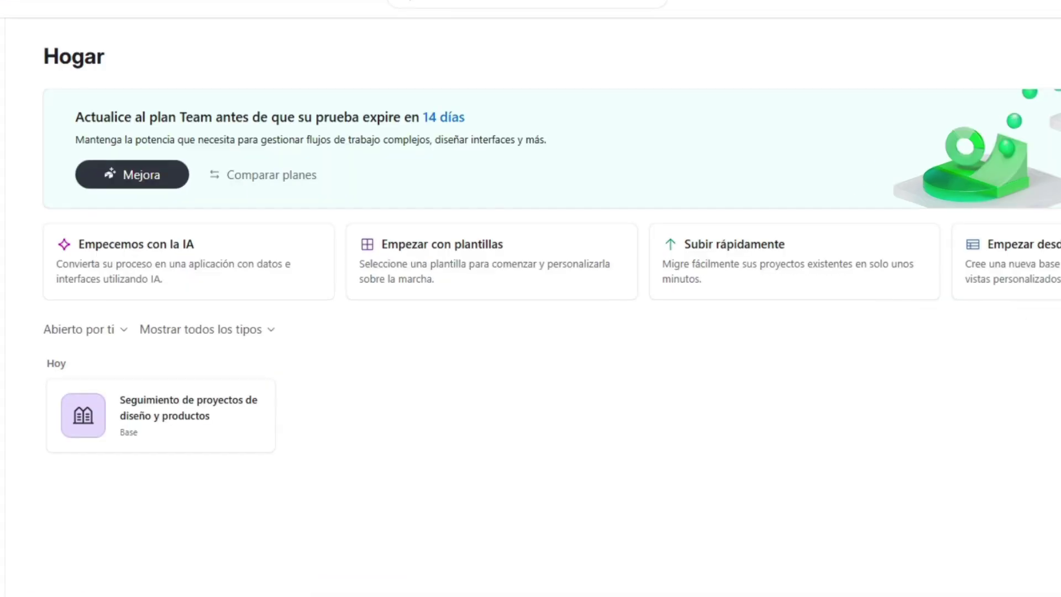
{"action": "left_click", "coordinate": [56, 116]}
{"action": "type", "text": "Tutorial"}
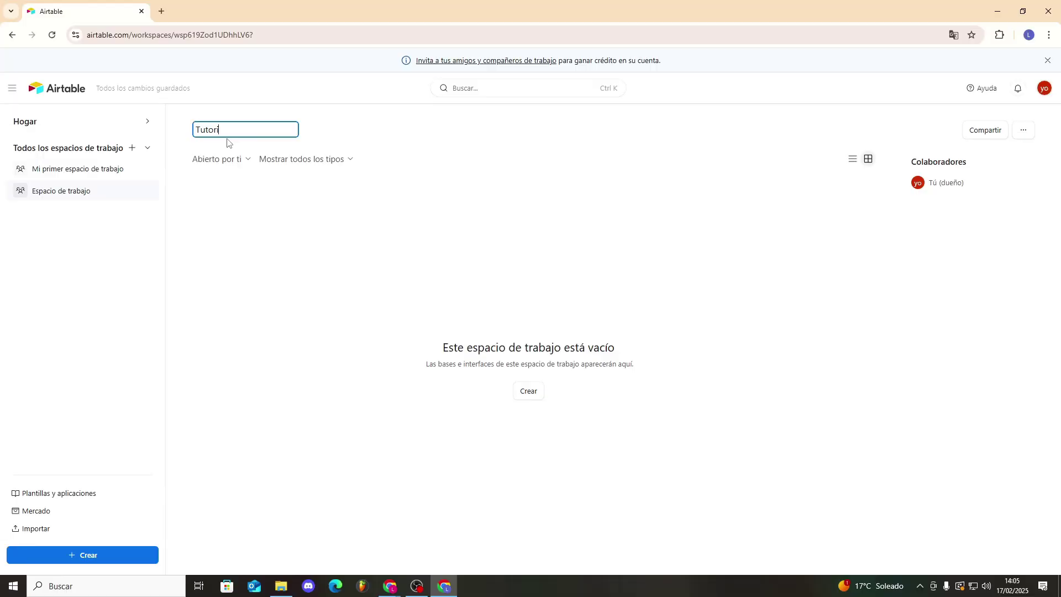
{"action": "left_click", "coordinate": [528, 390]}
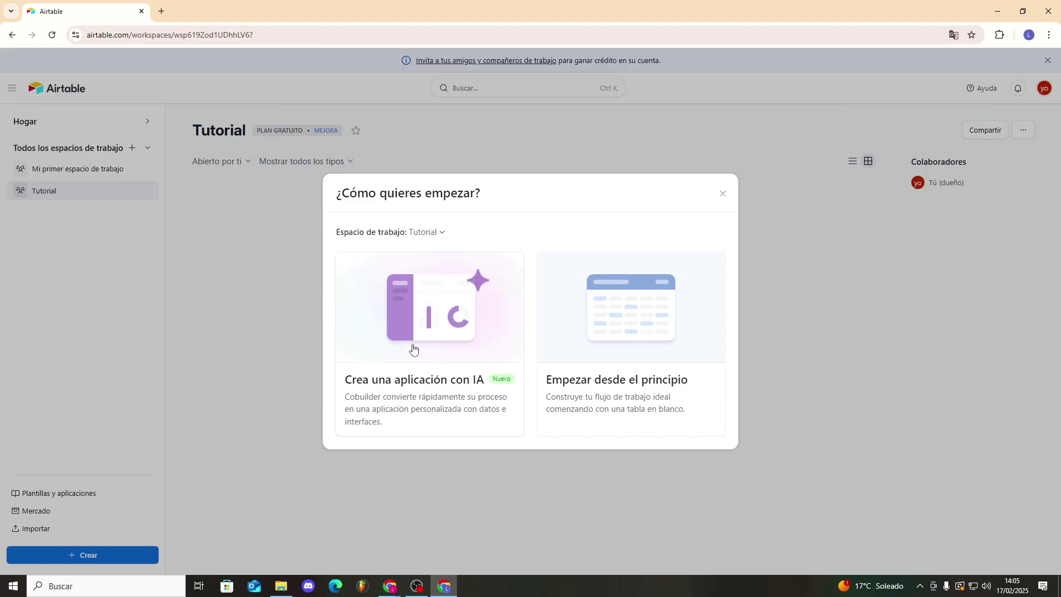
{"action": "left_click", "coordinate": [599, 330]}
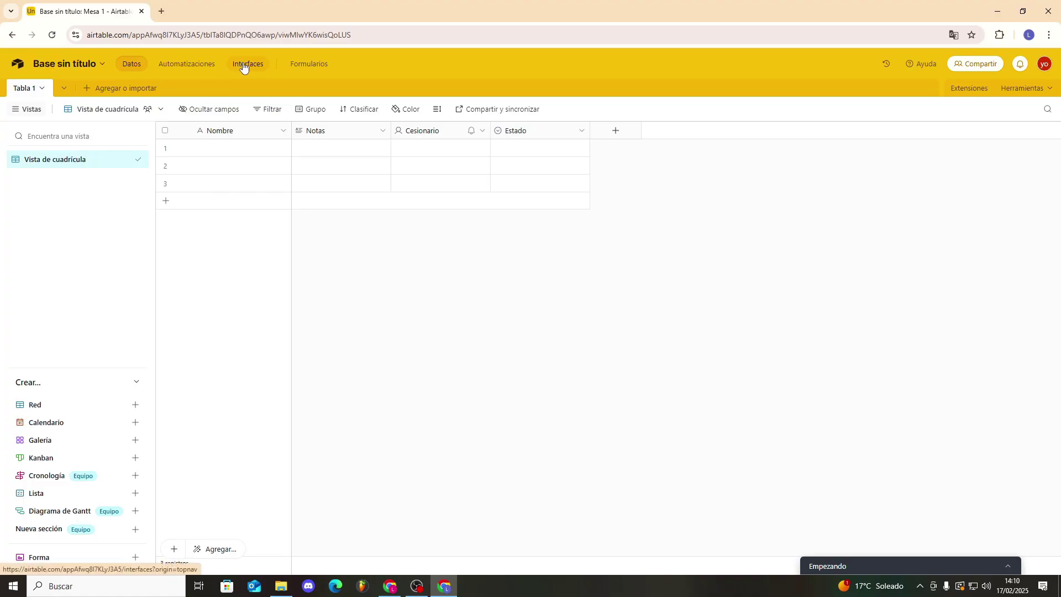
- Try to create an interface page with the Lista layout in the untitled base
{"action": "left_click", "coordinate": [247, 63]}
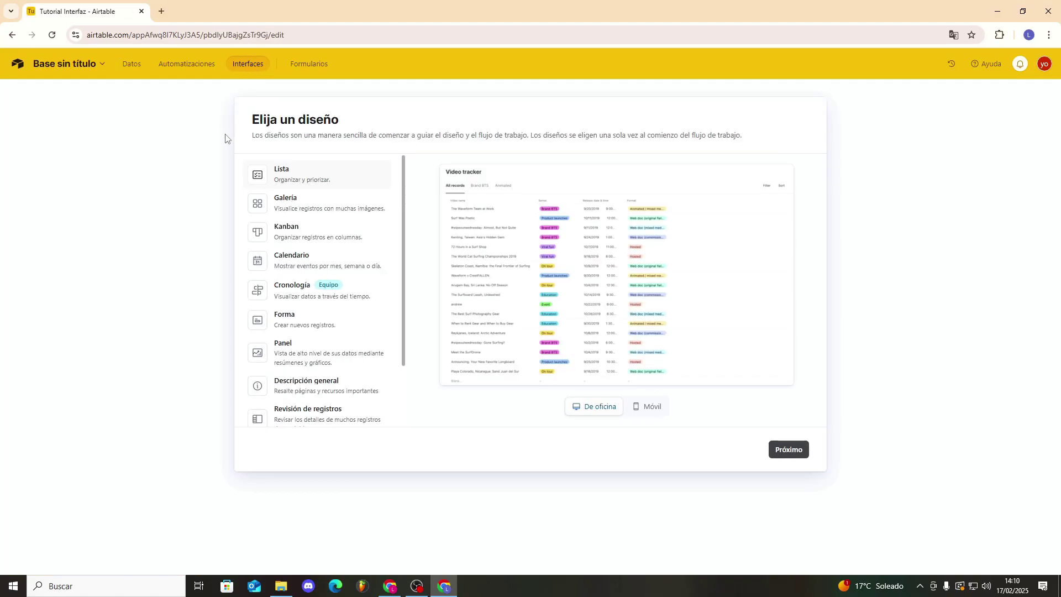
{"action": "scroll", "coordinate": [309, 259], "scroll_direction": "down", "scroll_amount": 3}
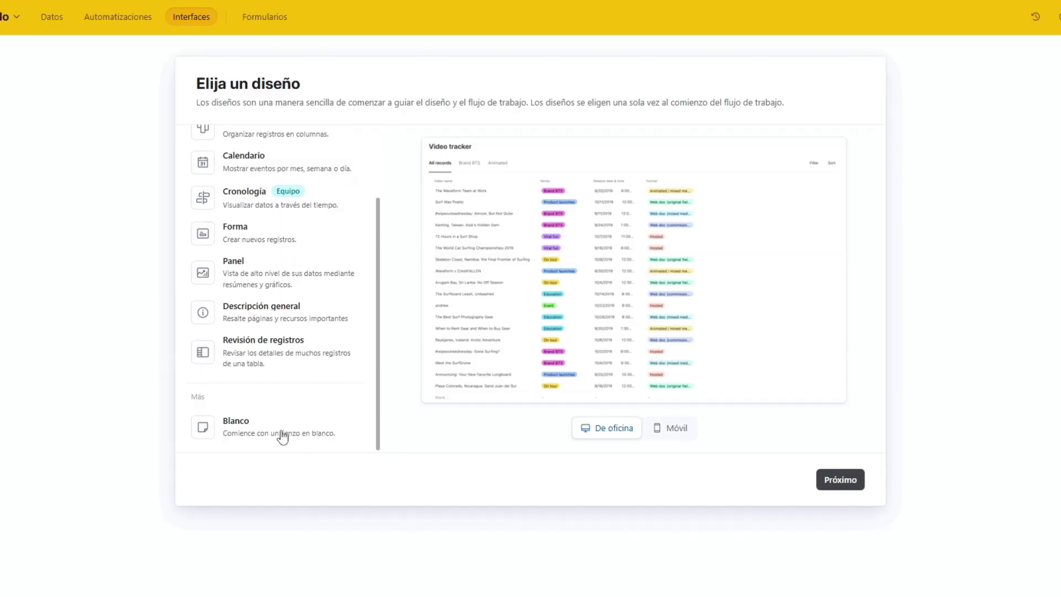
{"action": "left_click", "coordinate": [282, 432]}
{"action": "scroll", "coordinate": [316, 387], "scroll_direction": "up", "scroll_amount": 3}
{"action": "left_click", "coordinate": [300, 180]}
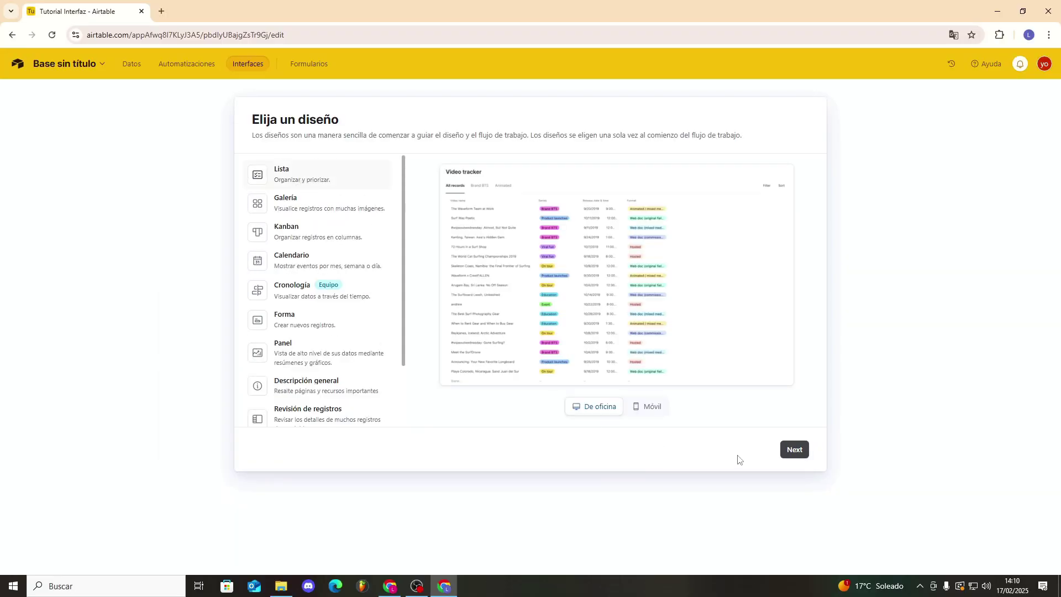
{"action": "left_click", "coordinate": [794, 452]}
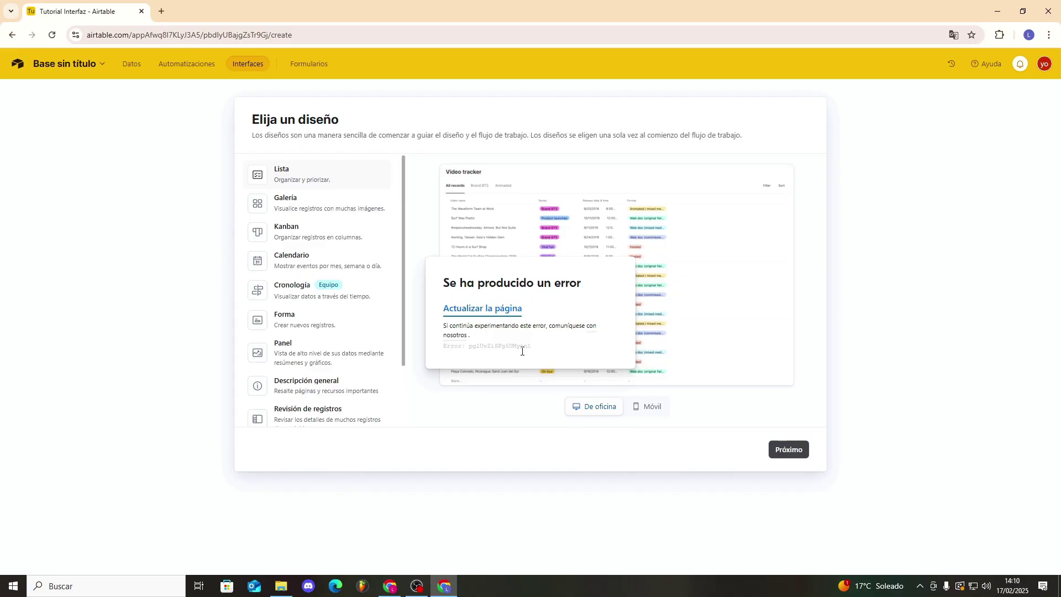
{"action": "left_click", "coordinate": [493, 309]}
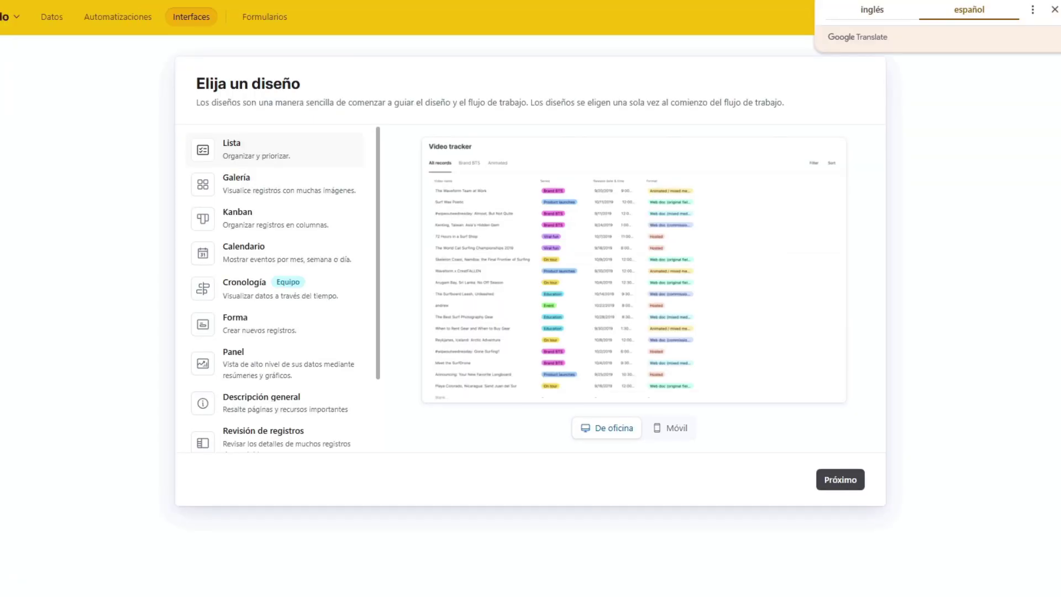
- Return to the Seguimiento de proyectos de diseño y productos base and load its interface designer without the error message
{"action": "key", "text": "alt+Left"}
{"action": "key", "text": "alt+Left"}
{"action": "key", "text": "alt+Left"}
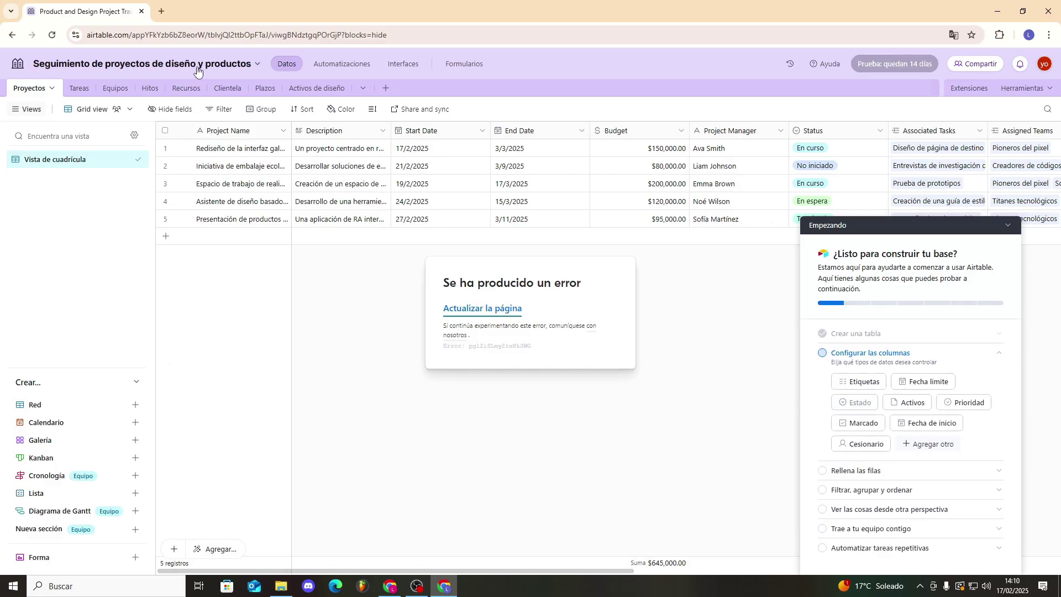
{"action": "left_click", "coordinate": [399, 69]}
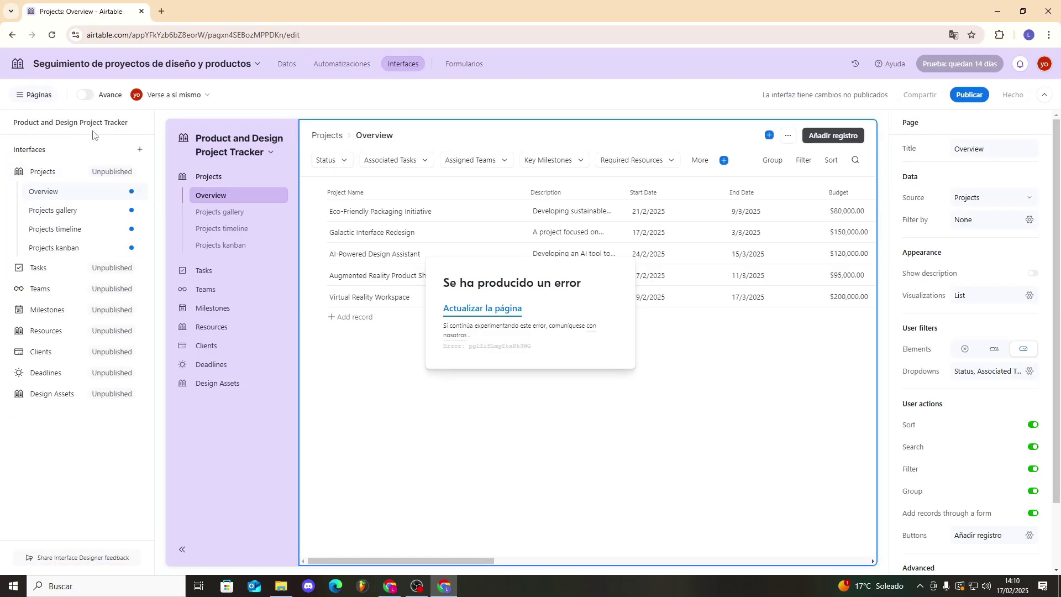
{"action": "left_click", "coordinate": [481, 311]}
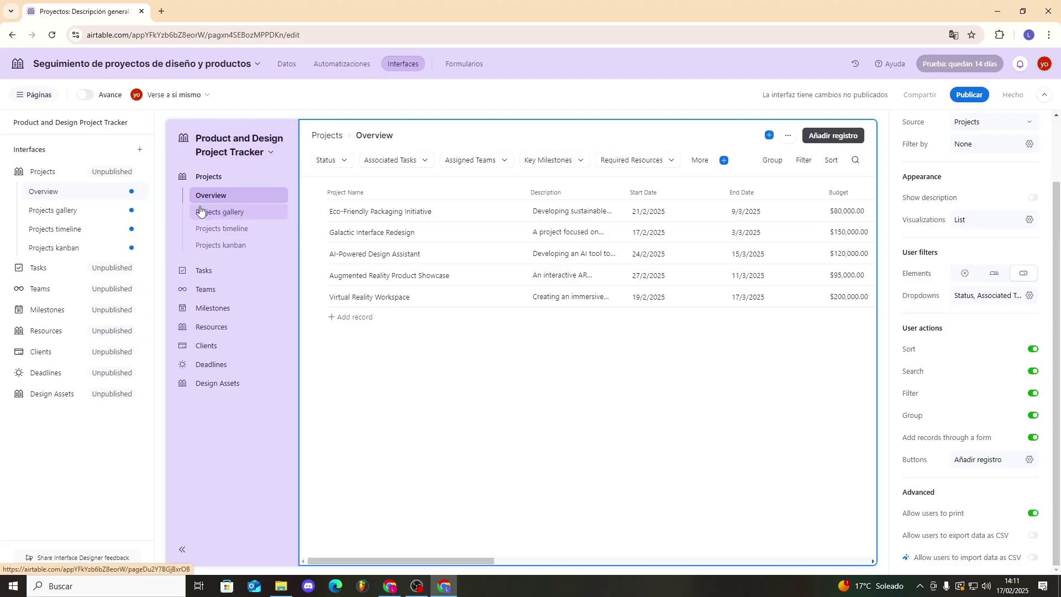
- Retitle the Overview page of the Projects interface as Buenos dias
{"action": "scroll", "coordinate": [982, 206], "scroll_direction": "up", "scroll_amount": 2}
{"action": "double_click", "coordinate": [972, 148]}
{"action": "type", "text": "Buenos dias"}
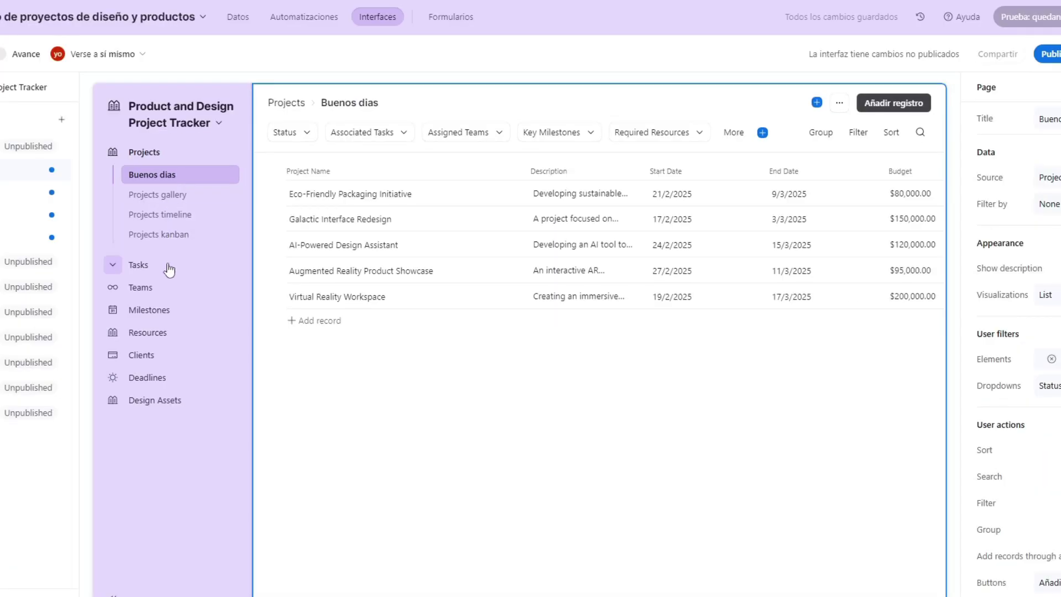
- Look through the other interface pages and the automations of the base, ending in its data
{"action": "left_click", "coordinate": [140, 269]}
{"action": "left_click", "coordinate": [149, 290]}
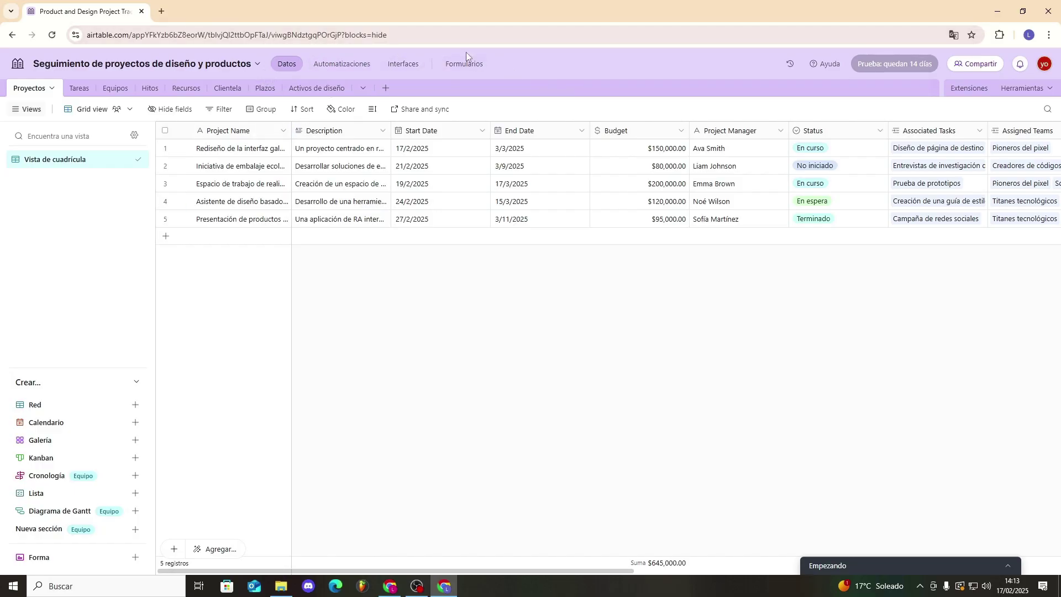
{"action": "left_click", "coordinate": [326, 67]}
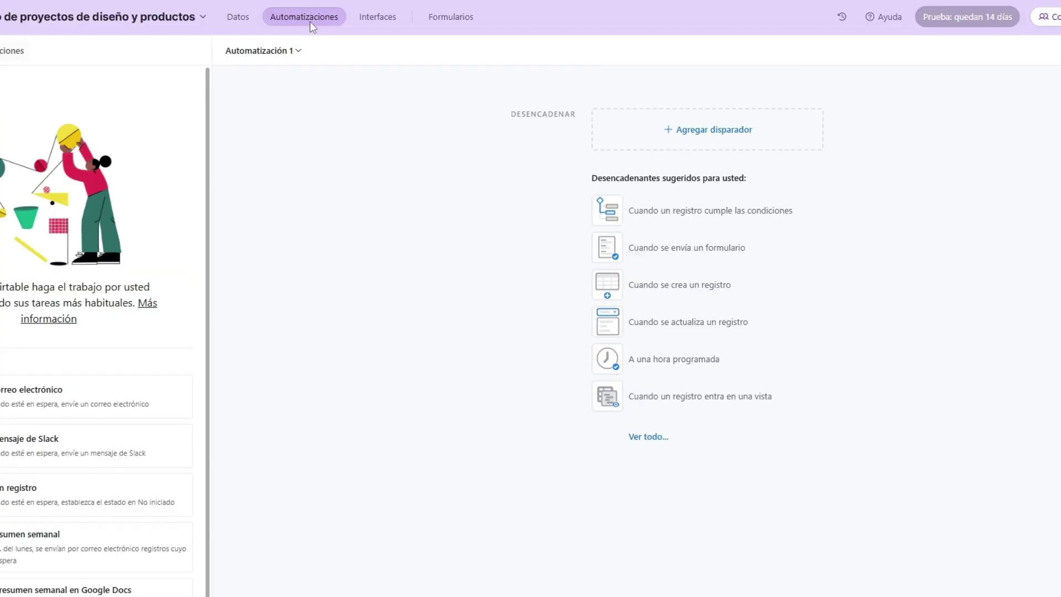
{"action": "left_click", "coordinate": [377, 18]}
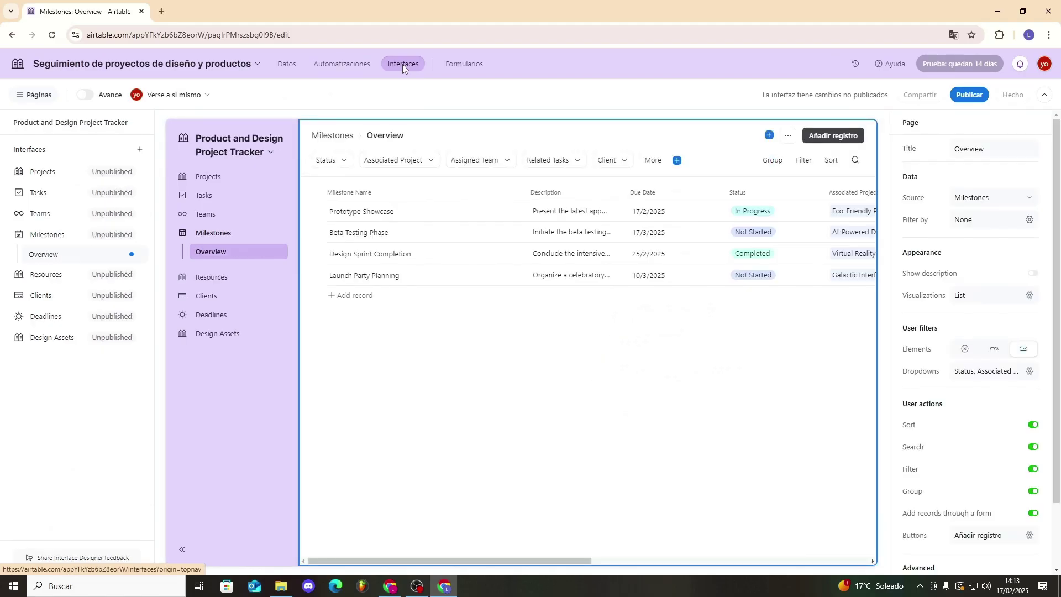
{"action": "left_click", "coordinate": [286, 63]}
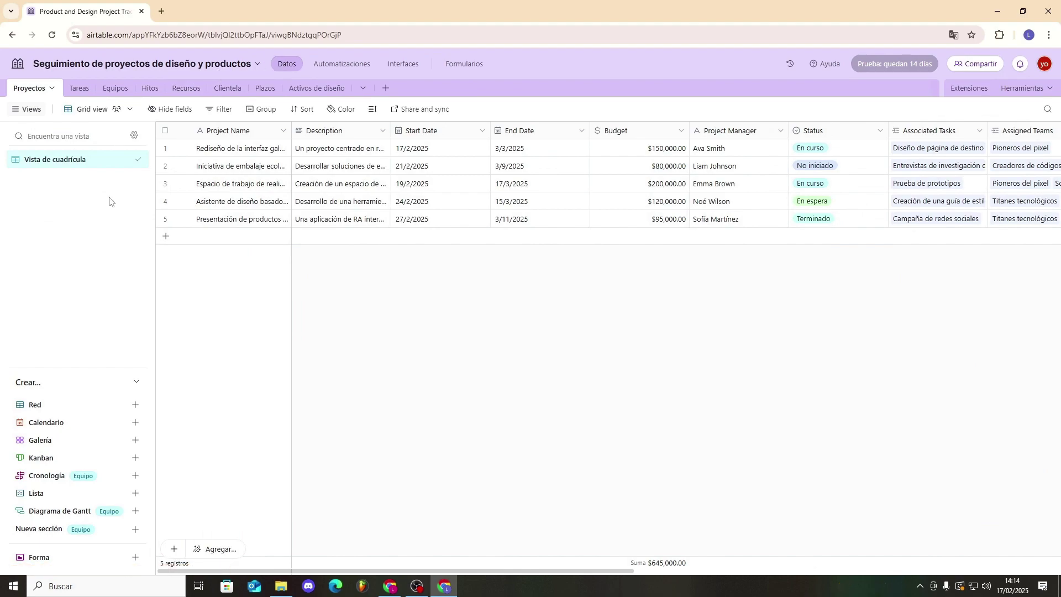
- Create a collaborative Kanban view of the Proyectos table with its records stacked by Cliente
{"action": "left_click", "coordinate": [124, 109]}
{"action": "mouse_move", "coordinate": [216, 142]}
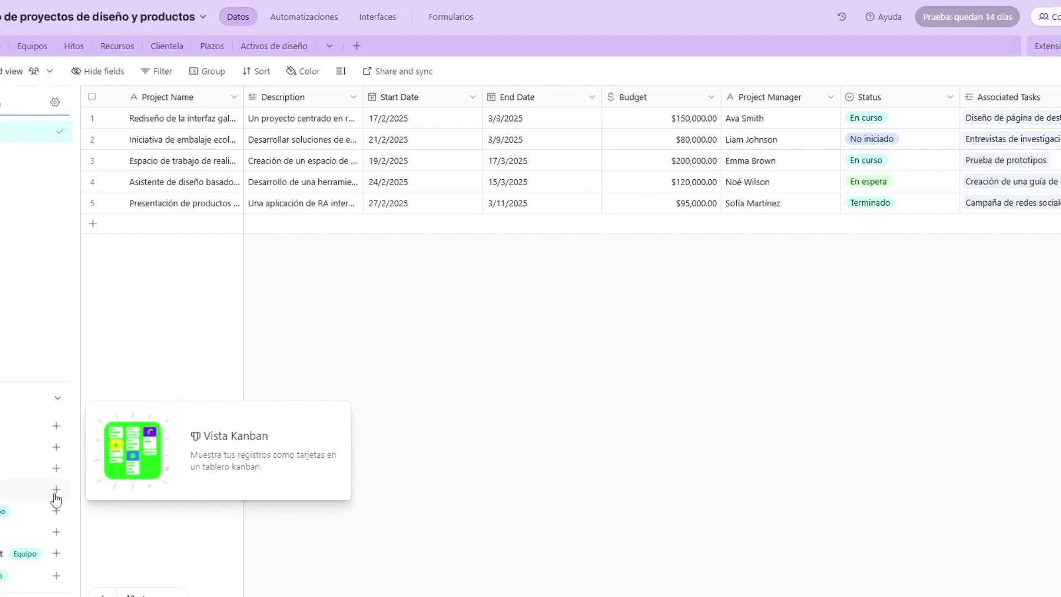
{"action": "left_click", "coordinate": [55, 490]}
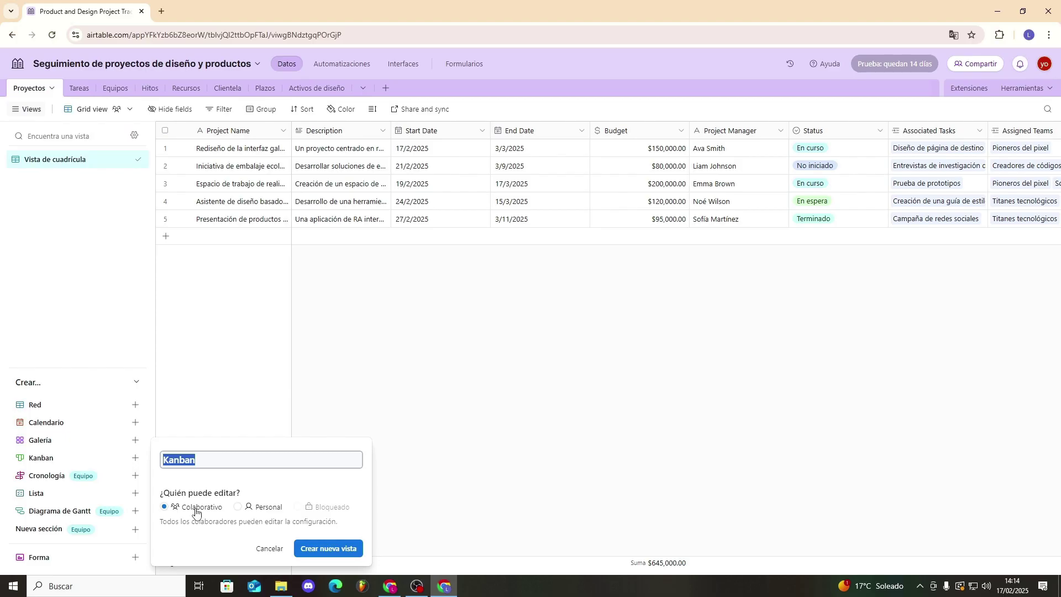
{"action": "left_click", "coordinate": [324, 550]}
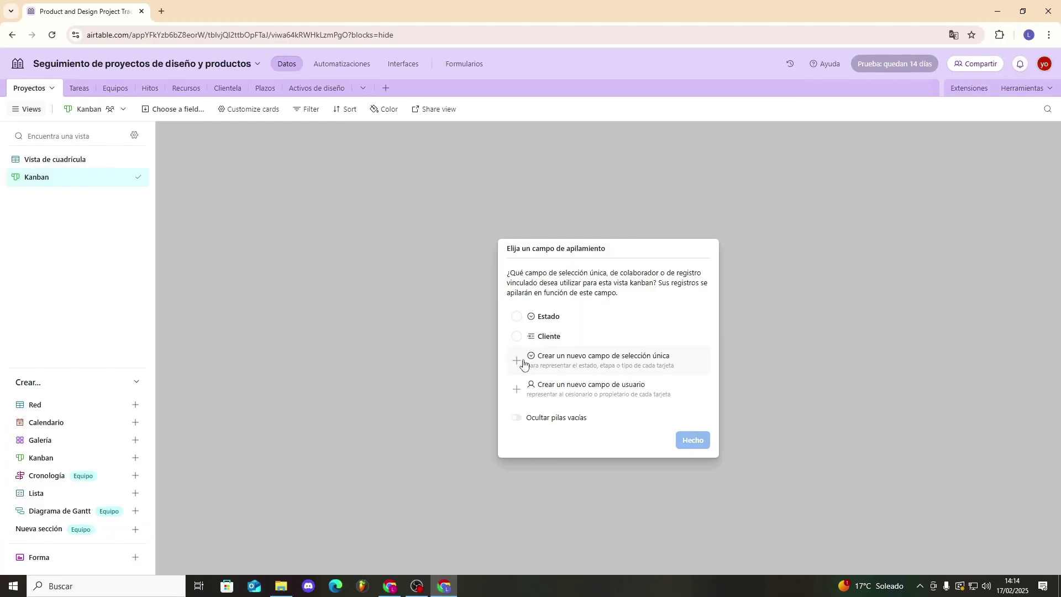
{"action": "left_click", "coordinate": [522, 371]}
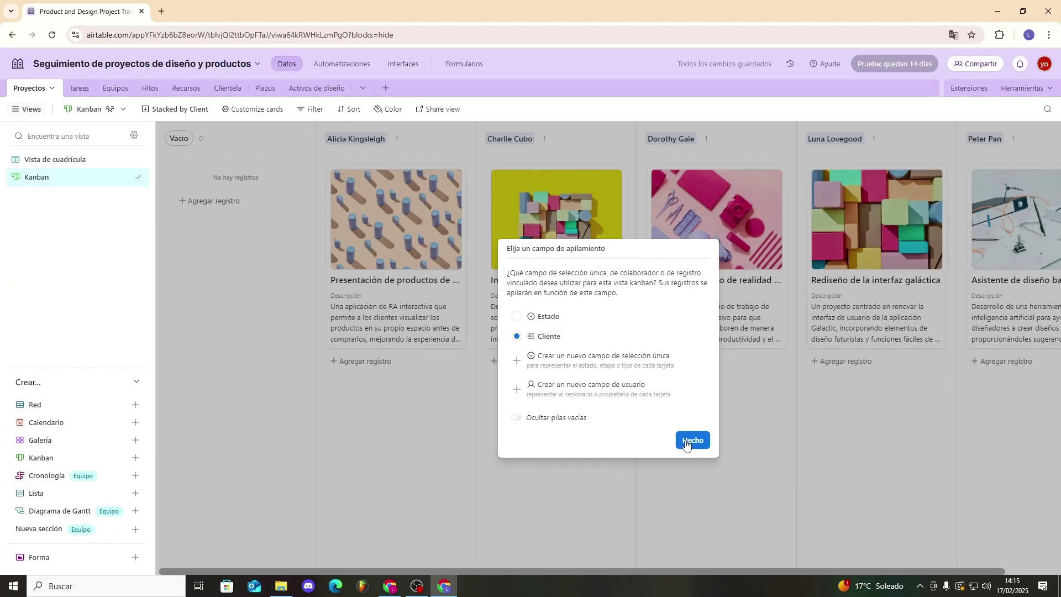
{"action": "left_click", "coordinate": [687, 442]}
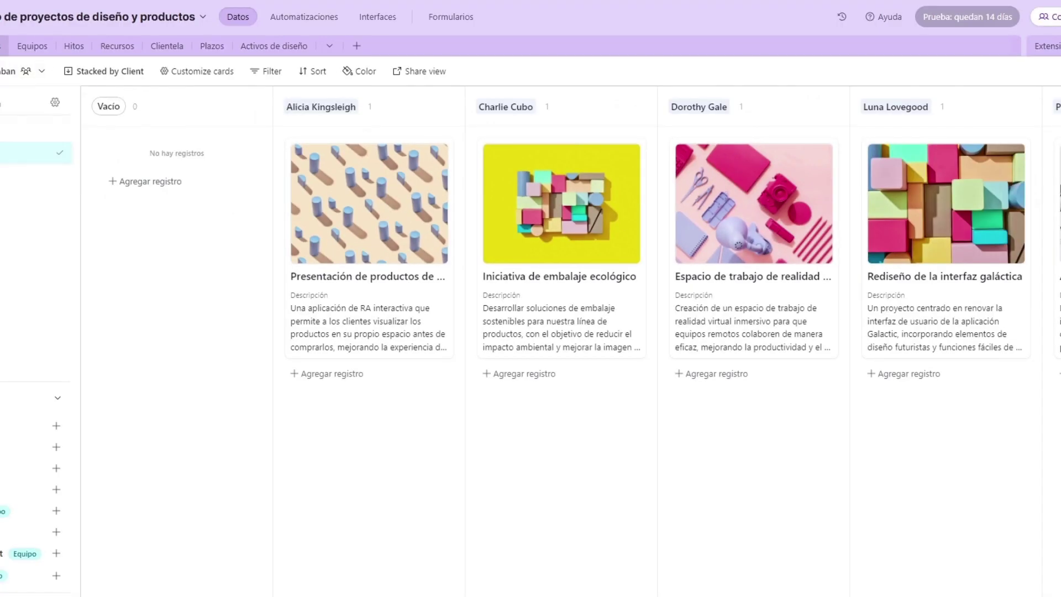
- Look over the fields of the Tareas table and the types available for a new field, cancelling without adding one
{"action": "left_click", "coordinate": [2, 50]}
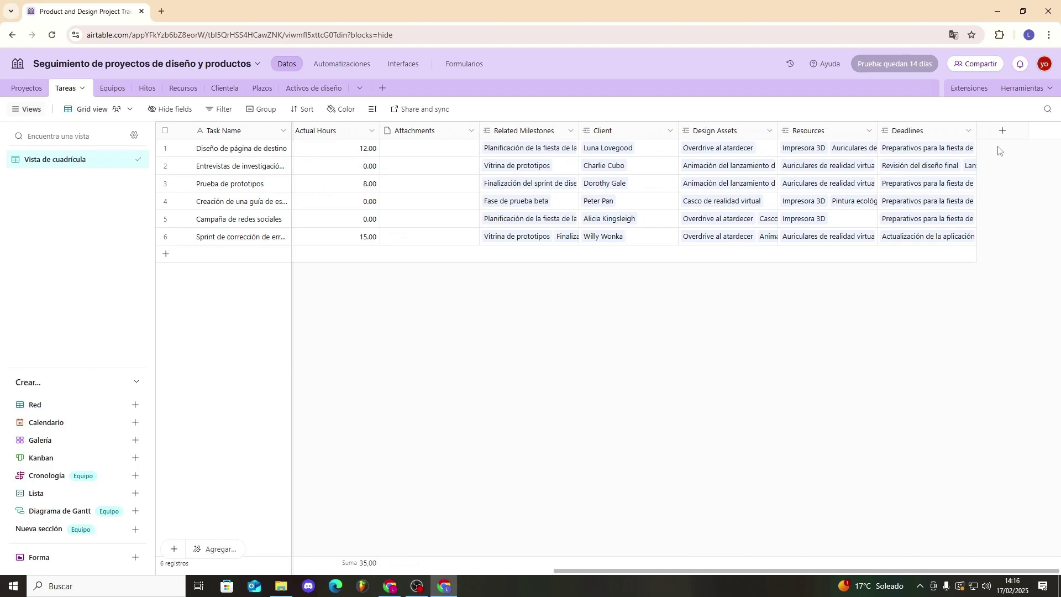
{"action": "left_click", "coordinate": [1003, 132]}
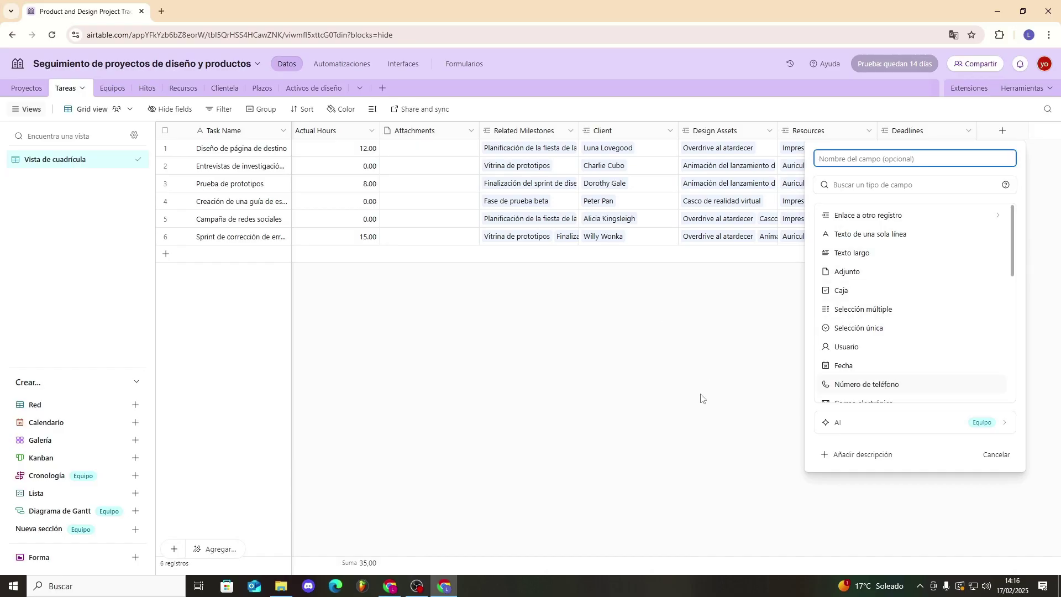
{"action": "left_click", "coordinate": [783, 368]}
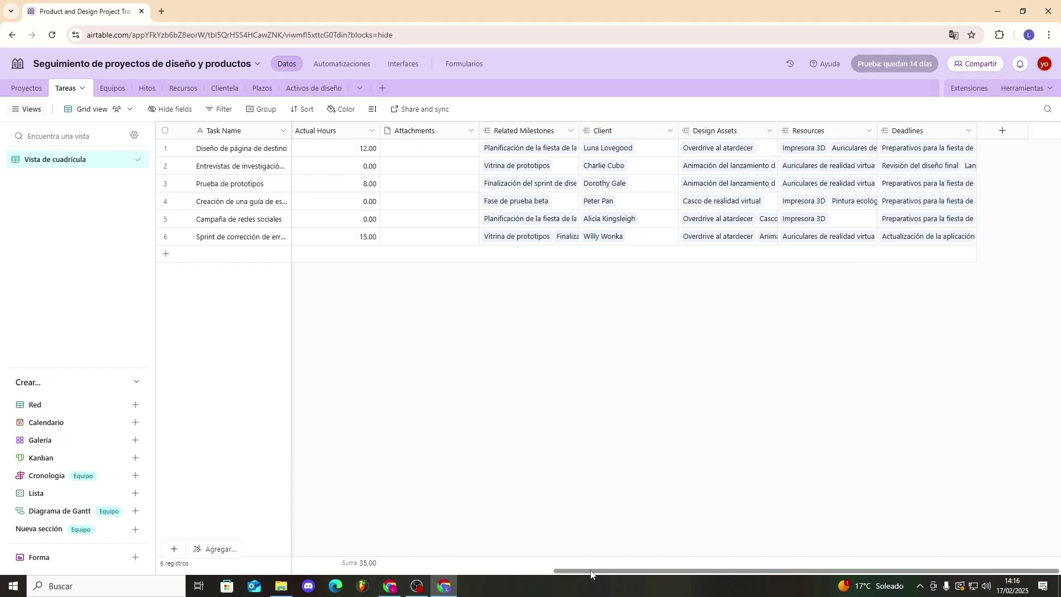
{"action": "left_click_drag", "start_coordinate": [591, 574], "coordinate": [195, 574]}
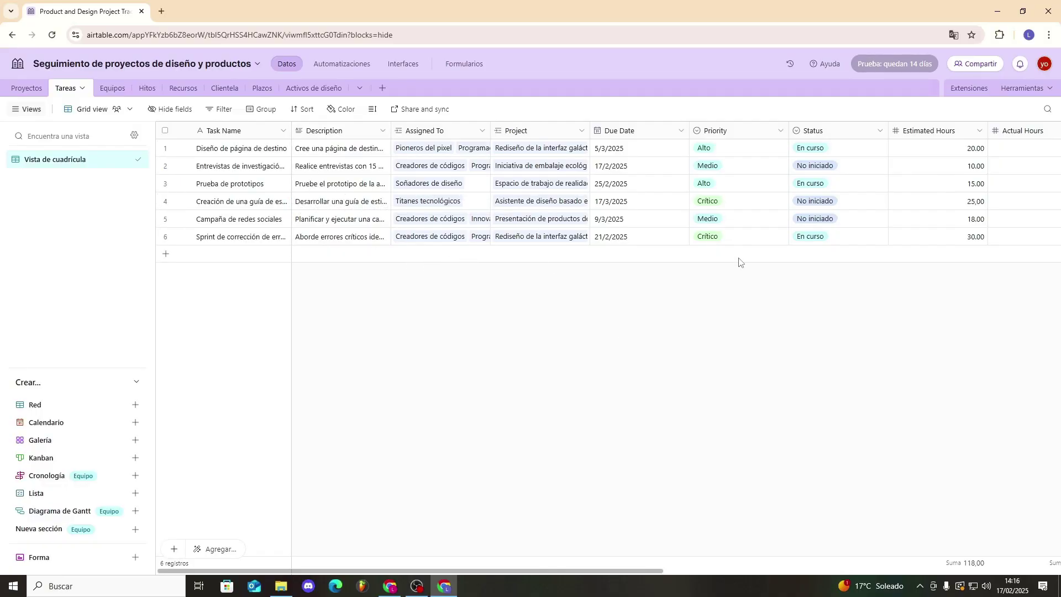
- Browse the Equipos, Recursos and Plazos tables, ending in the Kanban view of Plazos
{"action": "left_click", "coordinate": [112, 89]}
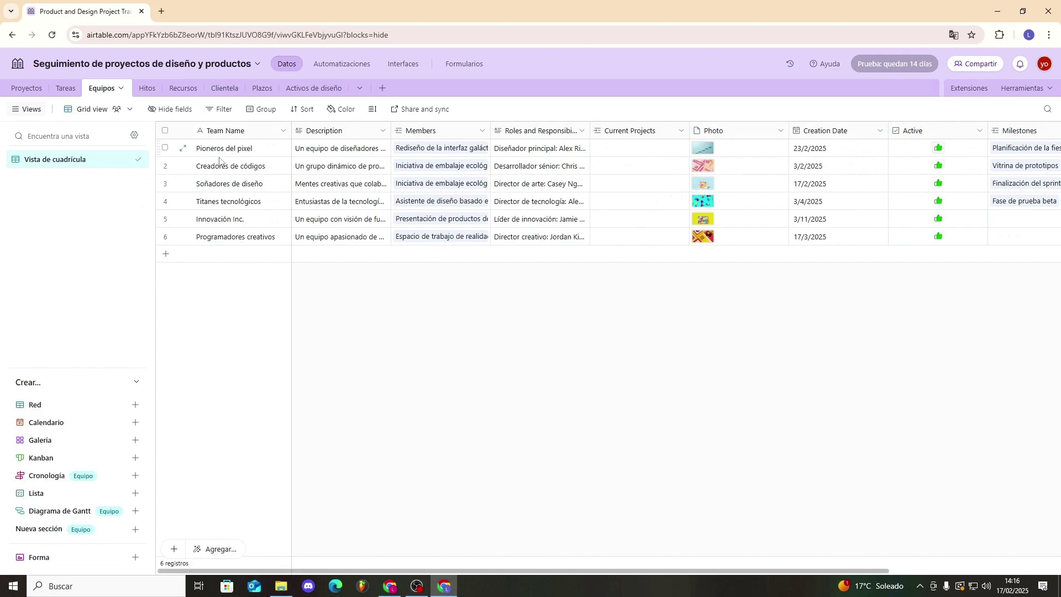
{"action": "left_click", "coordinate": [182, 88]}
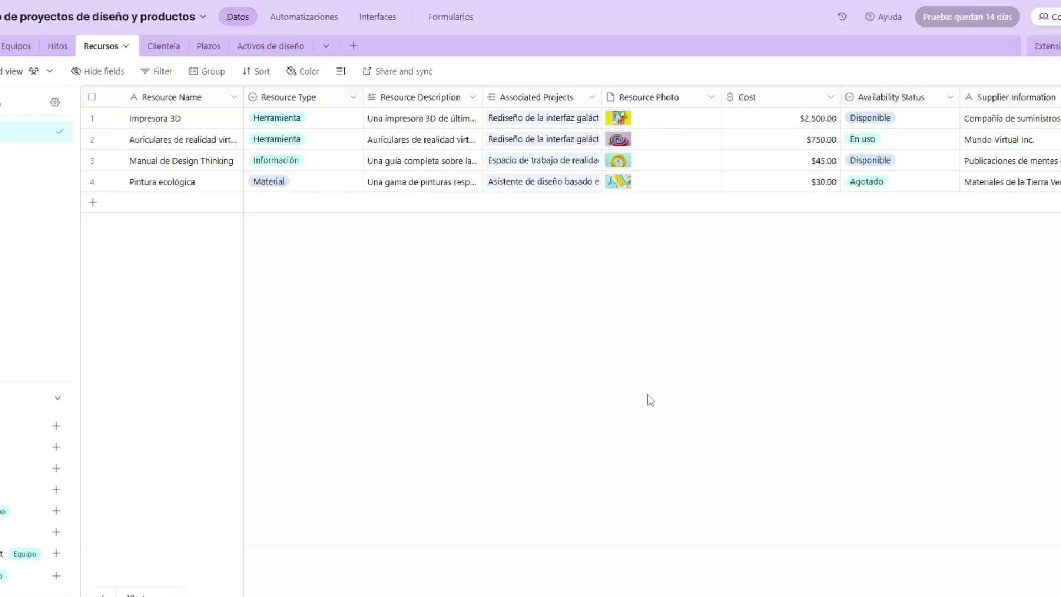
{"action": "left_click", "coordinate": [214, 51]}
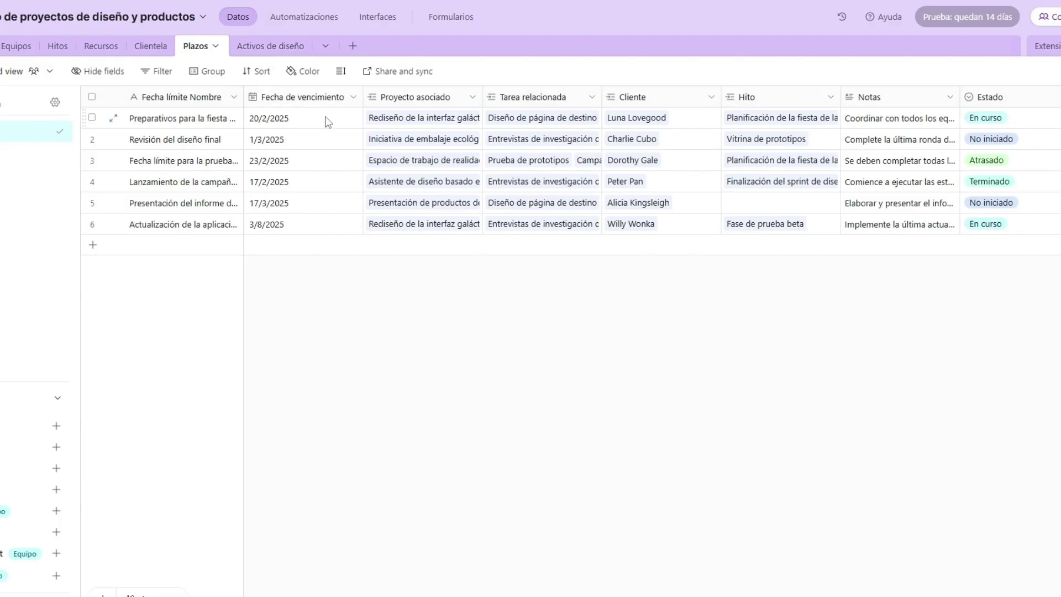
{"action": "left_click", "coordinate": [44, 151]}
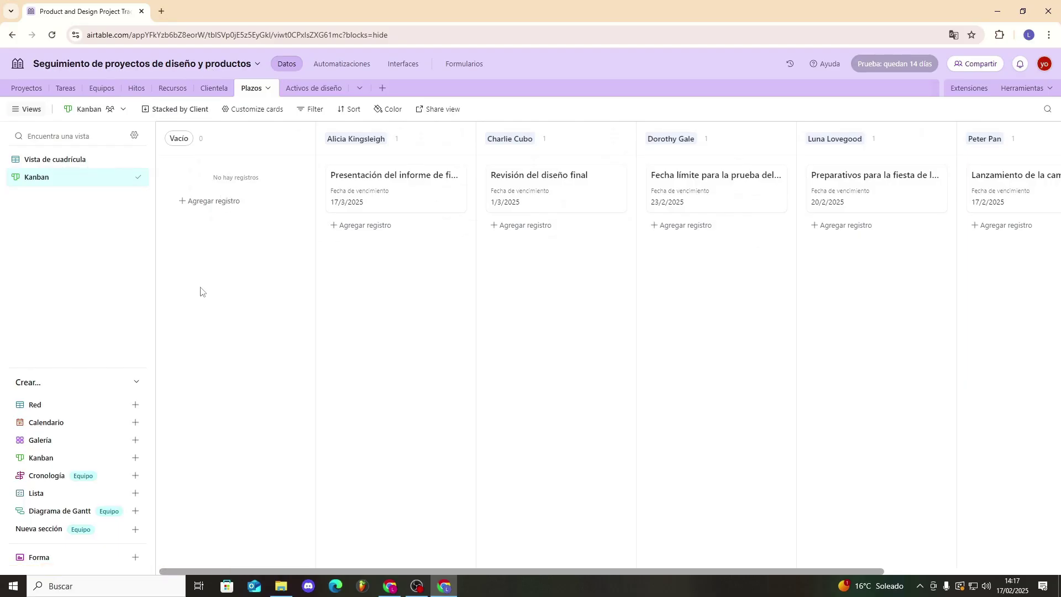
- Look over the Activos de diseño and Recursos tables and return to the Plazos Kanban view
{"action": "left_click", "coordinate": [313, 89]}
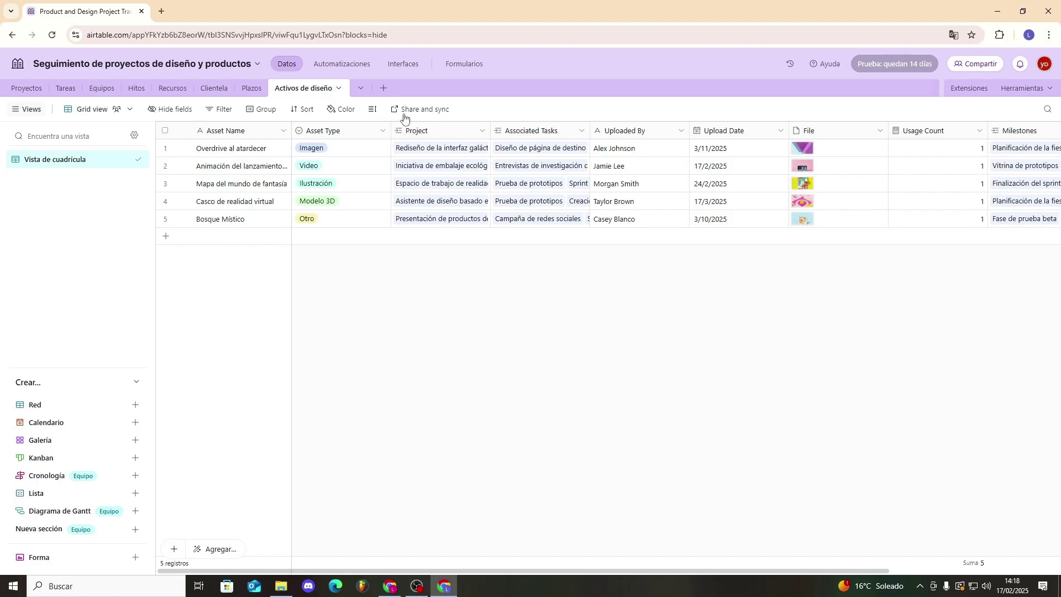
{"action": "left_click", "coordinate": [169, 92]}
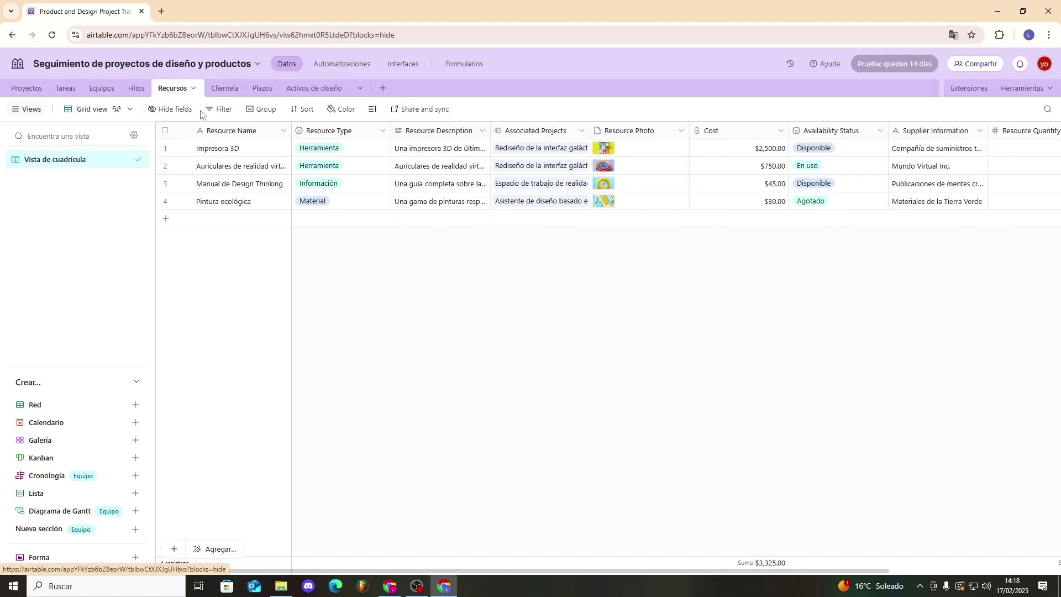
{"action": "left_click", "coordinate": [260, 89]}
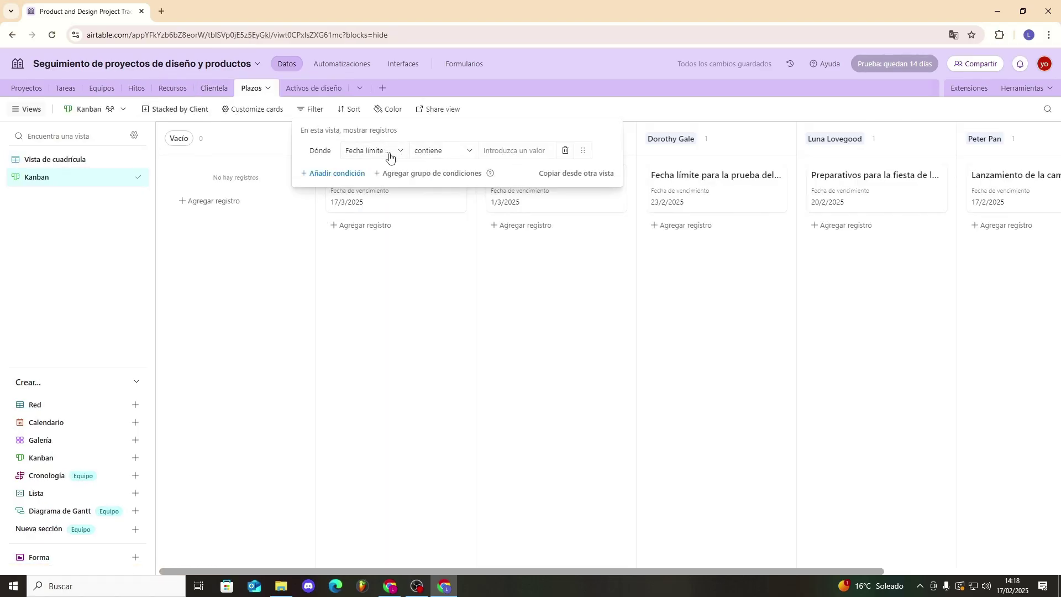
- Check the field choices for a filter condition on the Plazos Kanban view and leave the condition without a value
{"action": "left_click", "coordinate": [392, 153]}
{"action": "left_click", "coordinate": [396, 154]}
{"action": "left_click", "coordinate": [494, 114]}
- Sort the cards within the Plazos Kanban stacks by Fecha límite Nombre in A → Z order
{"action": "left_click", "coordinate": [346, 110]}
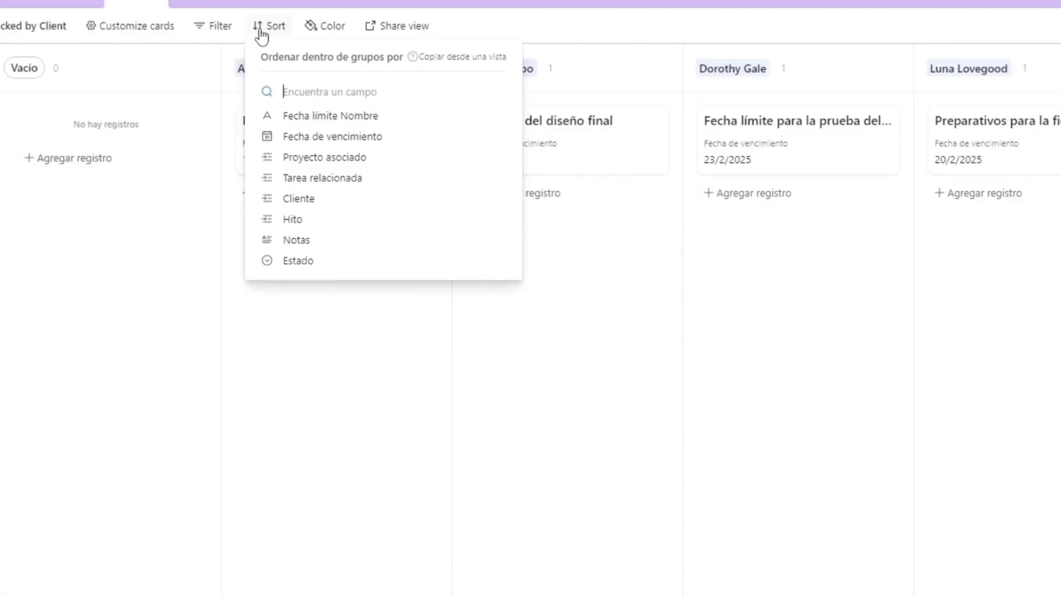
{"action": "left_click", "coordinate": [309, 116]}
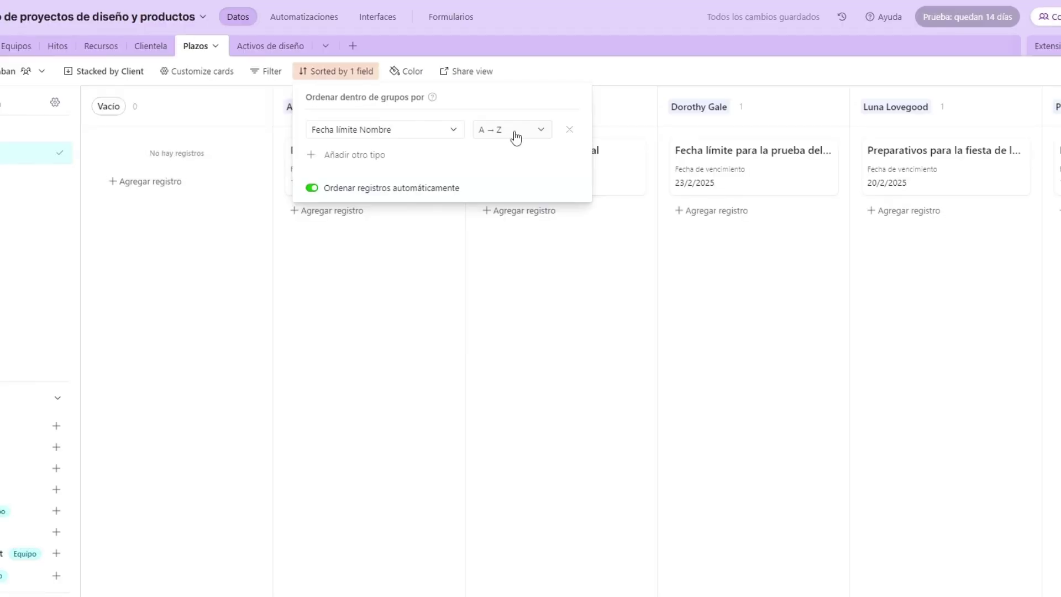
{"action": "left_click", "coordinate": [513, 133]}
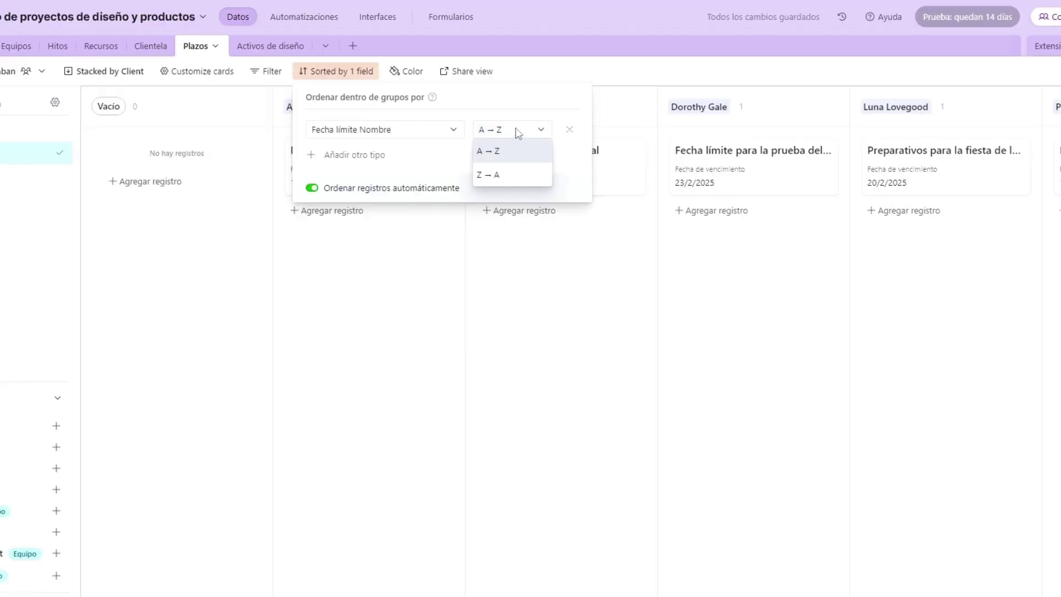
{"action": "left_click", "coordinate": [516, 133]}
{"action": "left_click", "coordinate": [592, 72]}
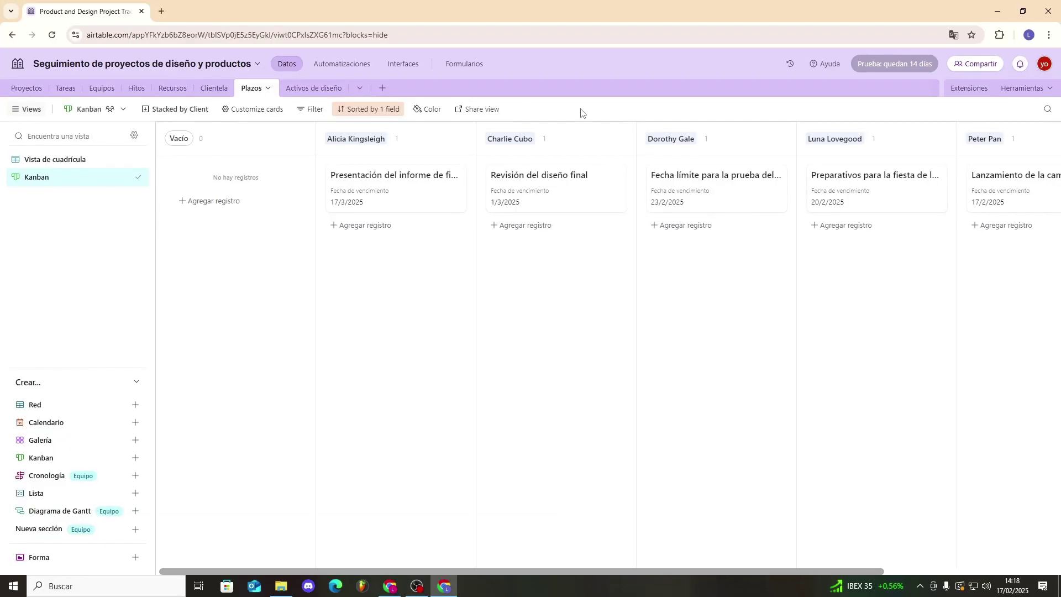
- Look through all the sources offered for adding data to a new table
{"action": "left_click", "coordinate": [383, 88]}
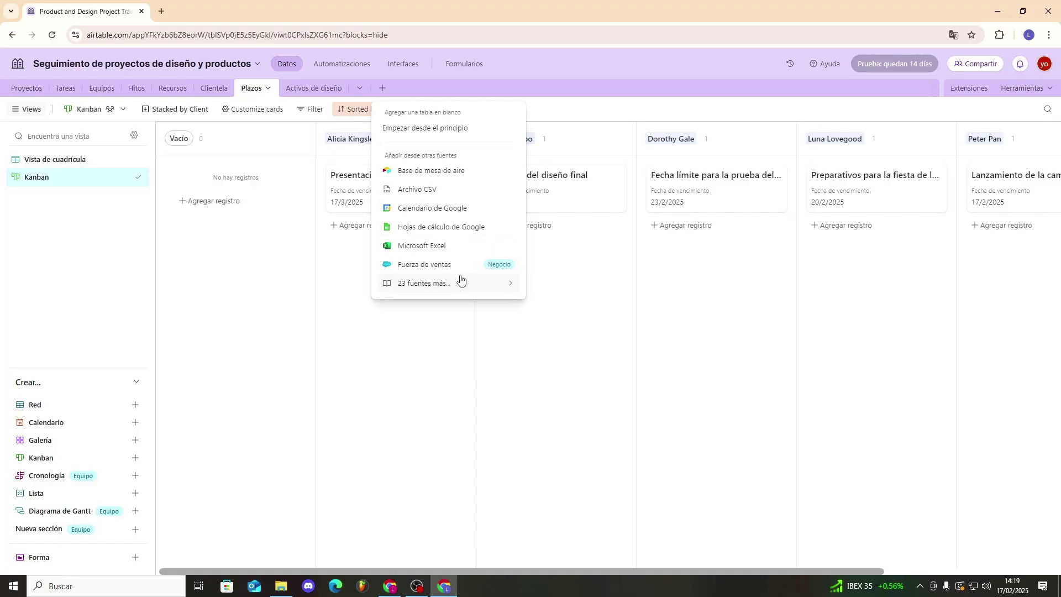
{"action": "left_click", "coordinate": [508, 286]}
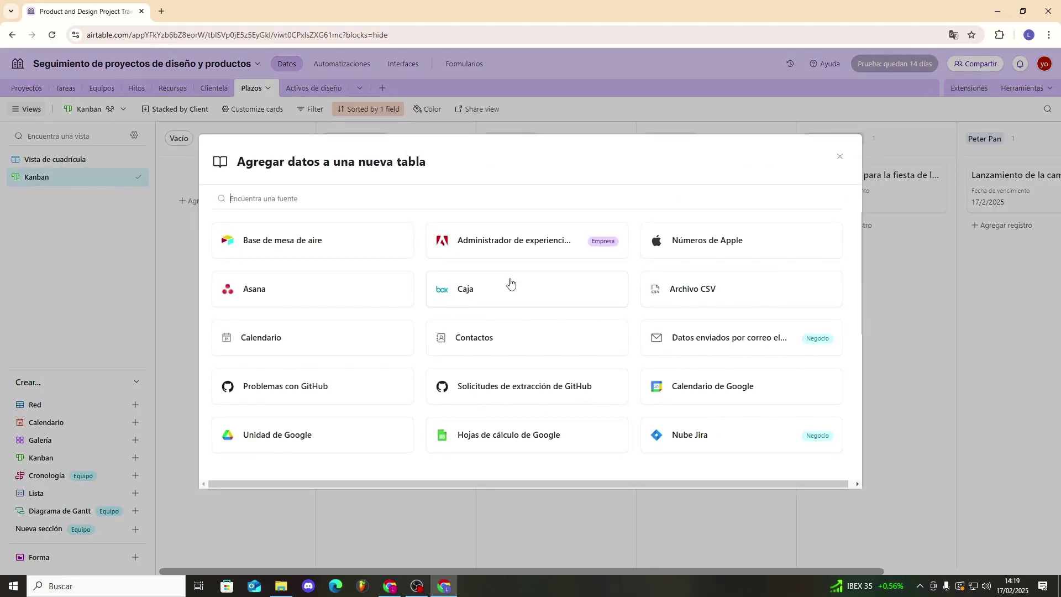
{"action": "scroll", "coordinate": [523, 293], "scroll_direction": "down", "scroll_amount": 5}
{"action": "scroll", "coordinate": [530, 298], "scroll_direction": "up", "scroll_amount": 5}
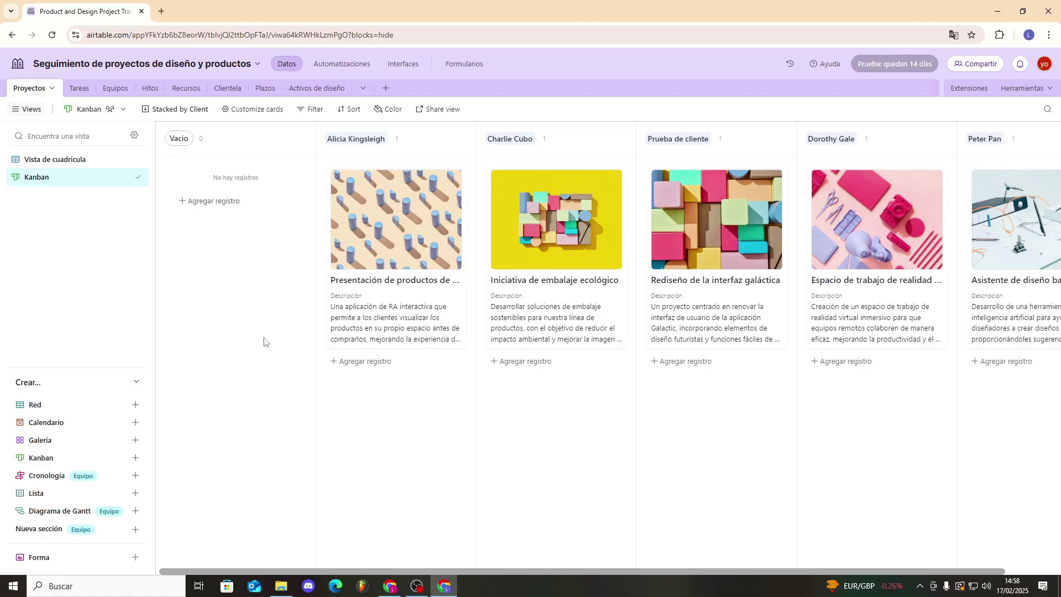
- Open the Presentación de productos de realidad aumentada record in the Proyectos Kanban view and review its fields
{"action": "key", "text": "alt+Left"}
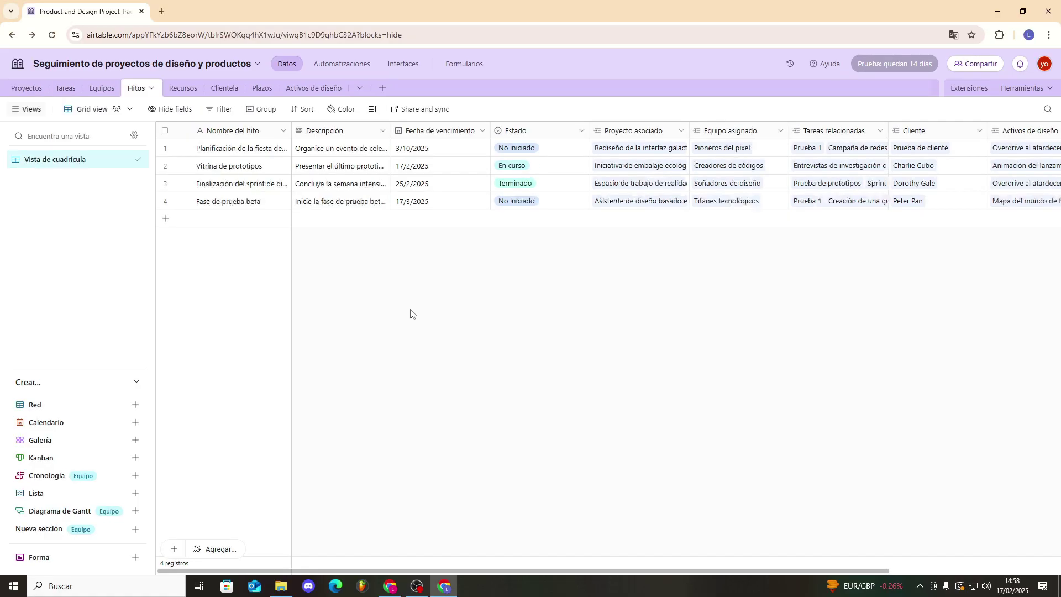
{"action": "left_click", "coordinate": [27, 88]}
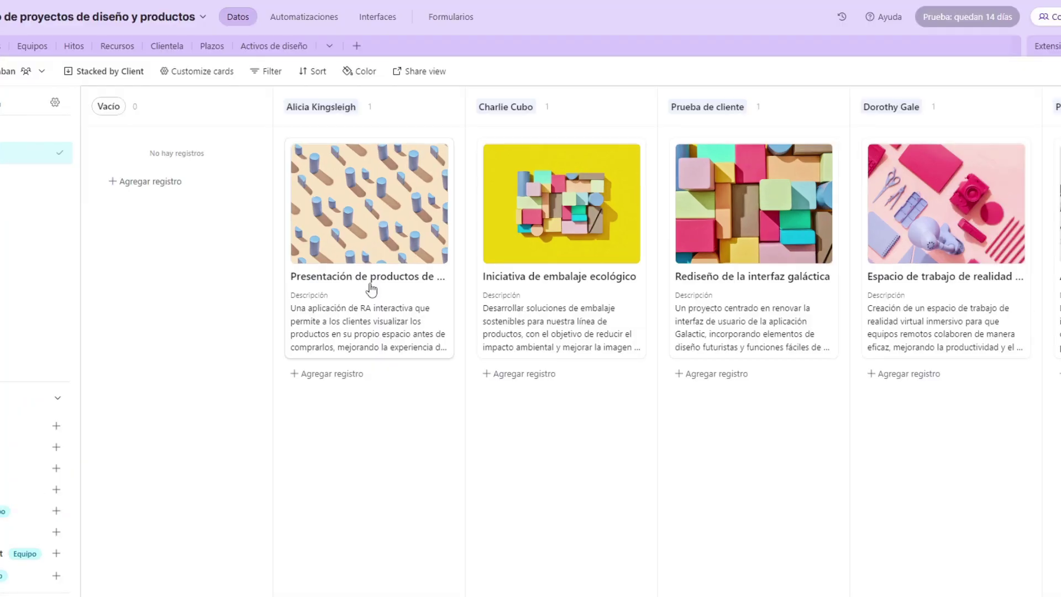
{"action": "left_click", "coordinate": [398, 277]}
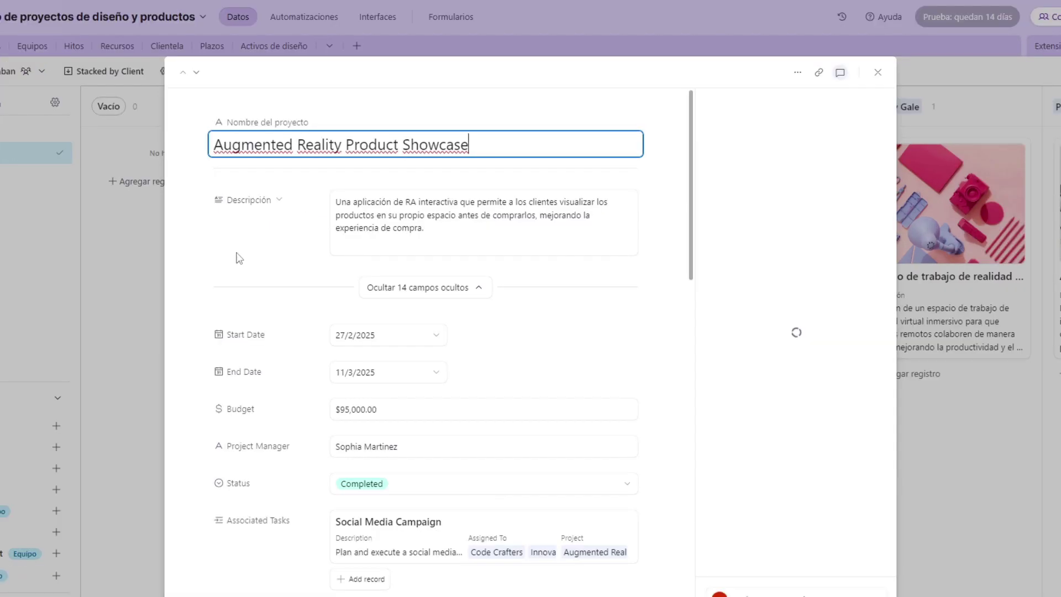
{"action": "scroll", "coordinate": [240, 256], "scroll_direction": "down", "scroll_amount": 2}
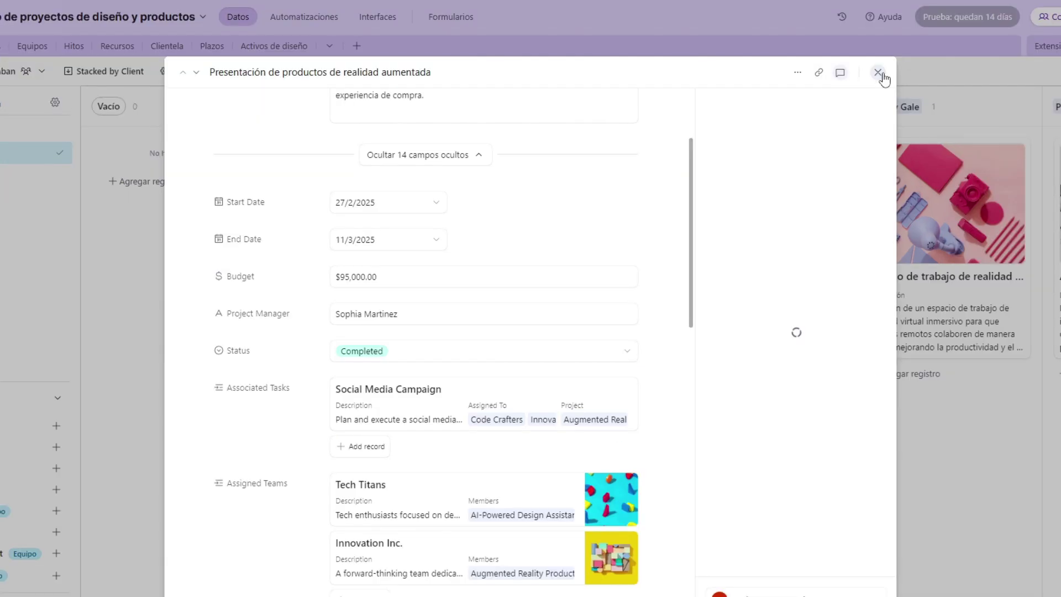
{"action": "scroll", "coordinate": [321, 419], "scroll_direction": "down", "scroll_amount": 2}
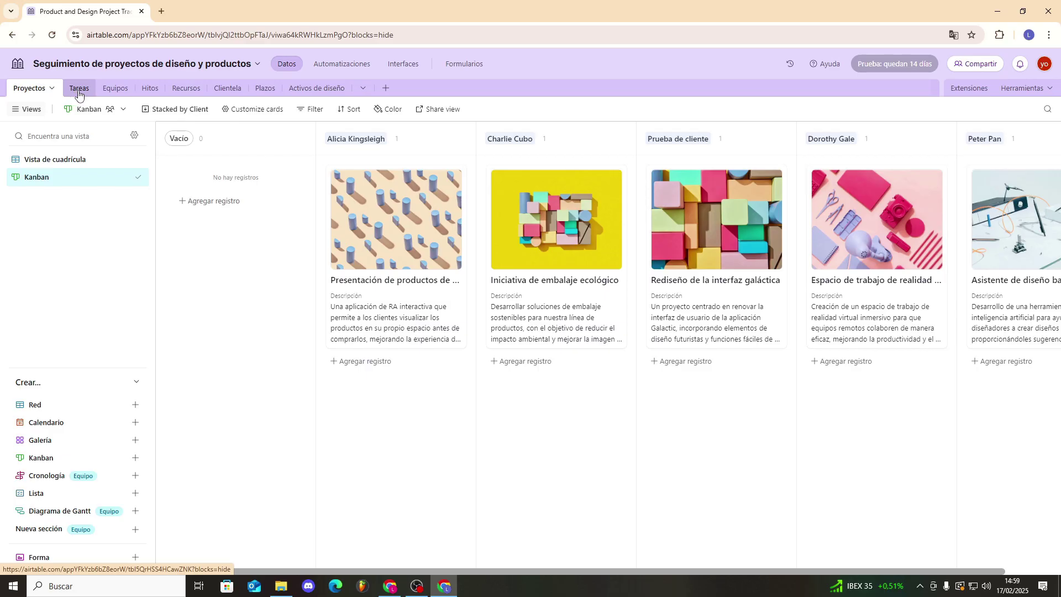
- Rename the first task in the Tareas table as Tutorial de Airtable
{"action": "left_click", "coordinate": [79, 90]}
{"action": "double_click", "coordinate": [238, 150]}
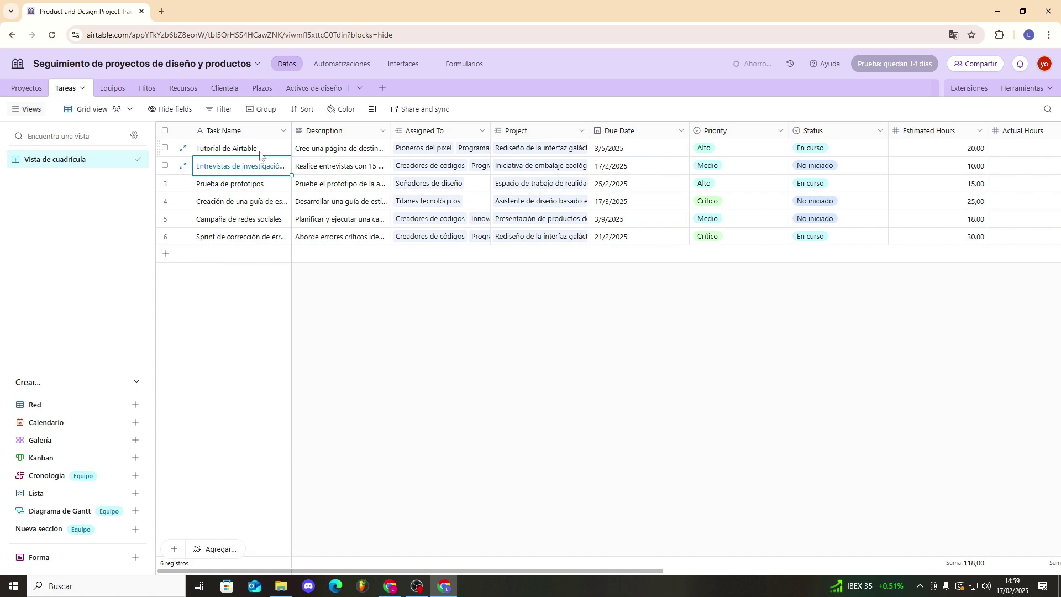
- Check how the renamed task appears in the Tasks field of the Equipos table
{"action": "left_click", "coordinate": [117, 89]}
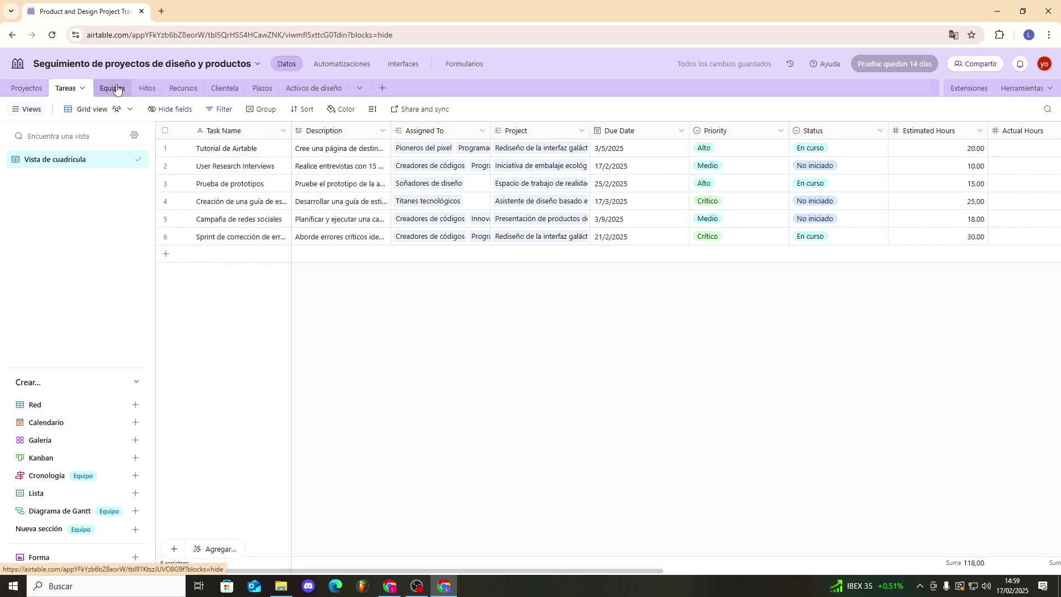
{"action": "left_click_drag", "start_coordinate": [302, 572], "coordinate": [473, 575]}
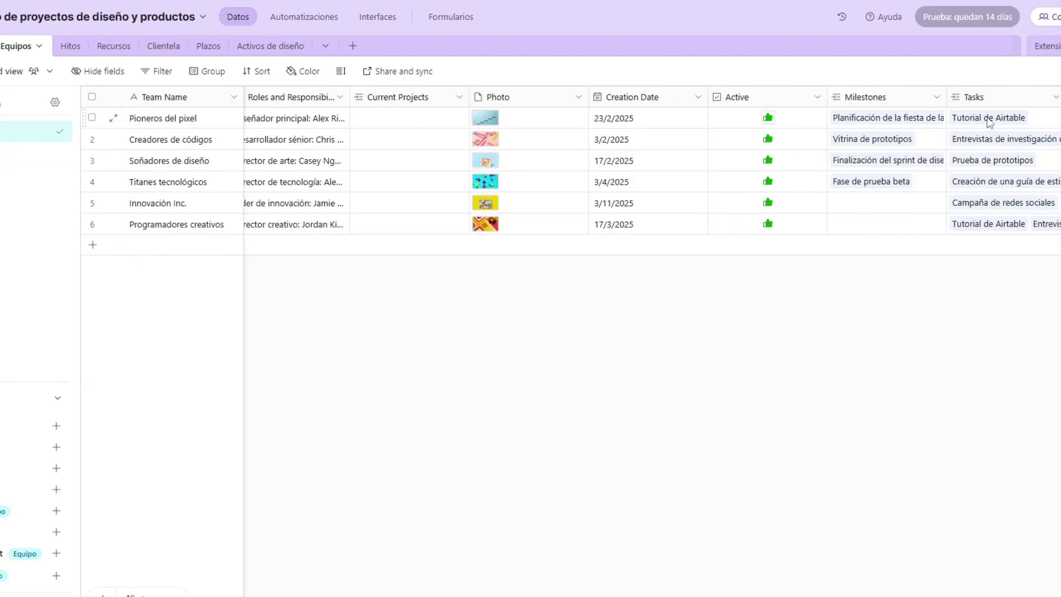
{"action": "left_click_drag", "start_coordinate": [390, 569], "coordinate": [232, 566]}
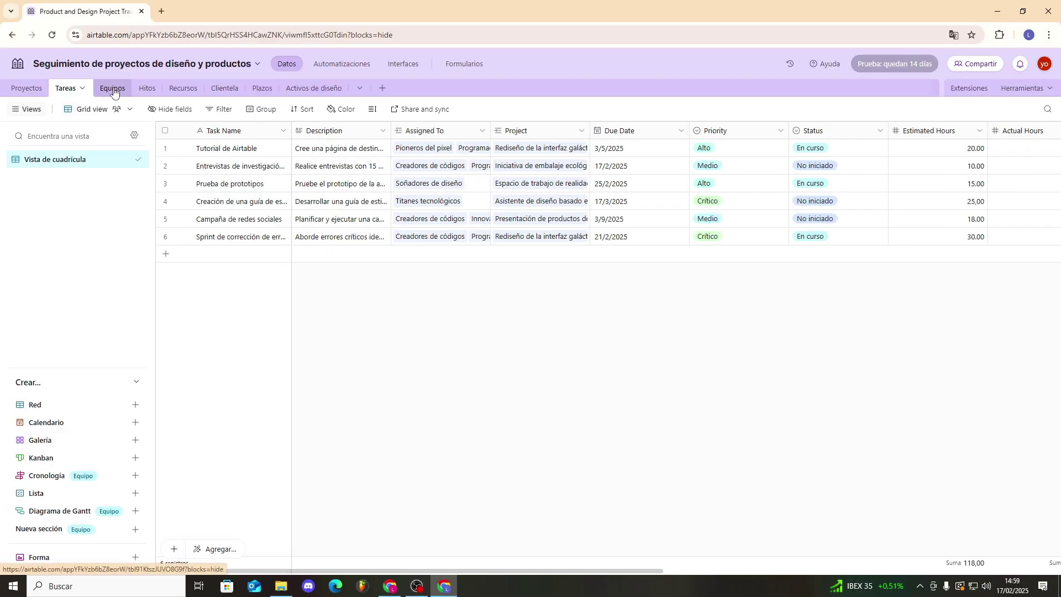
- Rename the Pioneros del pixel team in Equipos as Equipos tutoriales and return to the Tareas table
{"action": "left_click", "coordinate": [114, 89]}
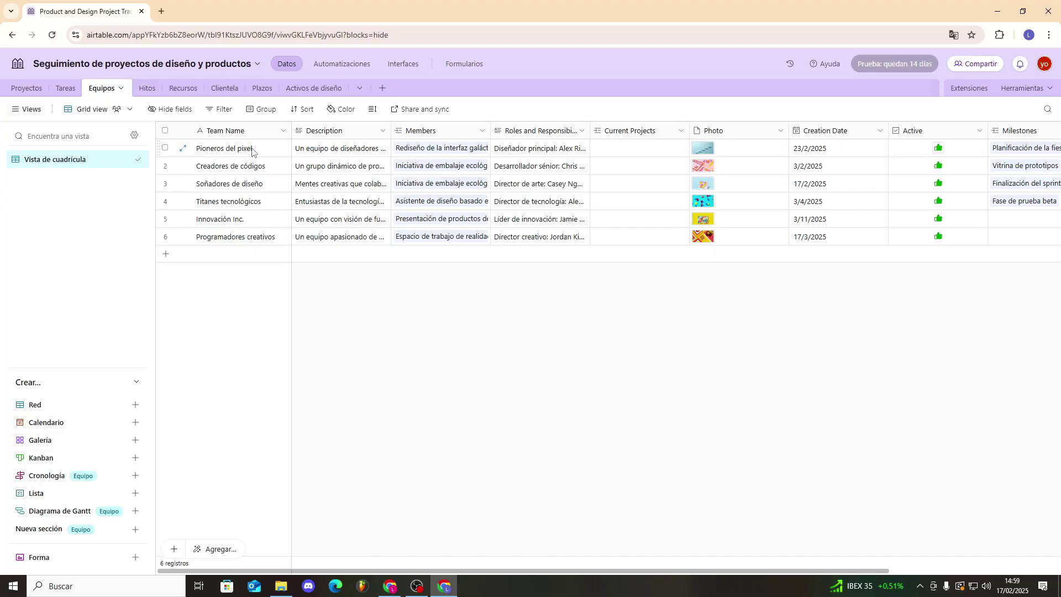
{"action": "left_click", "coordinate": [67, 92]}
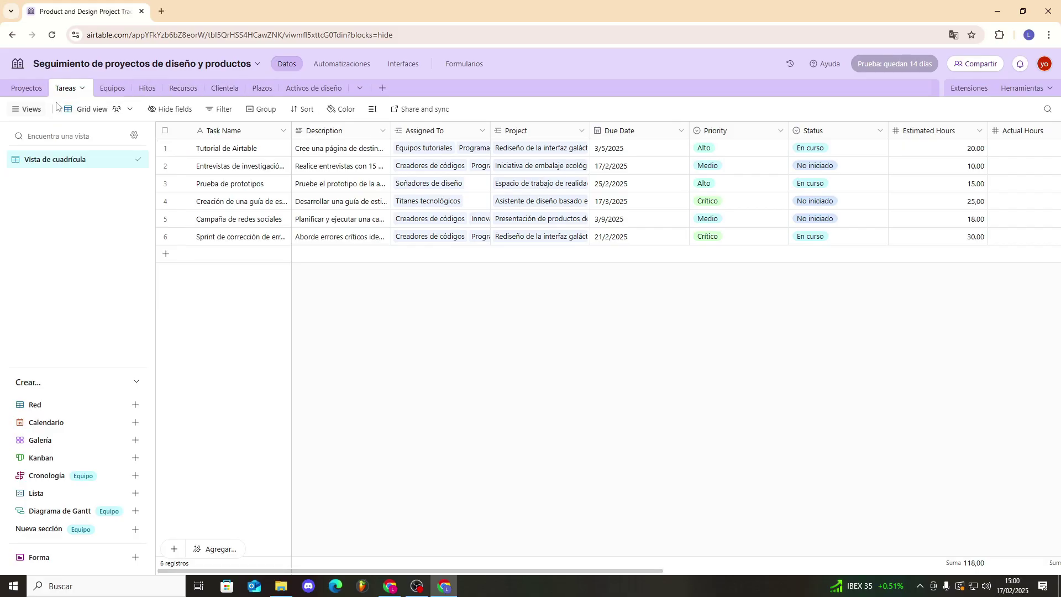
- Reopen the augmented reality project record in Proyectos, expand its hidden fields, examine its associated tasks and assigned teams, and close it
{"action": "left_click", "coordinate": [27, 88]}
{"action": "left_click", "coordinate": [403, 294]}
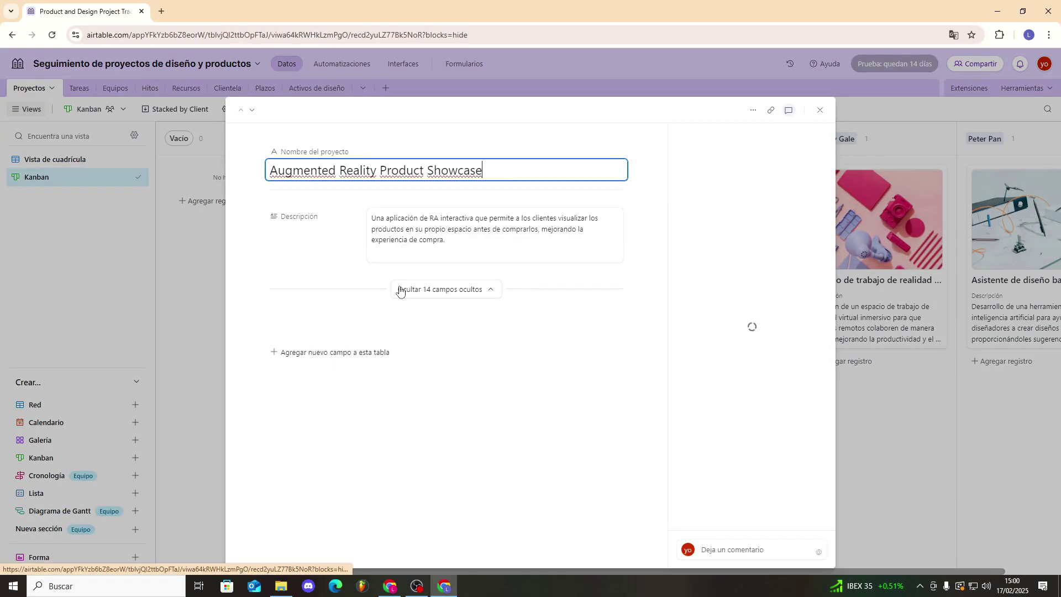
{"action": "left_click", "coordinate": [440, 289]}
{"action": "scroll", "coordinate": [332, 259], "scroll_direction": "down", "scroll_amount": 2}
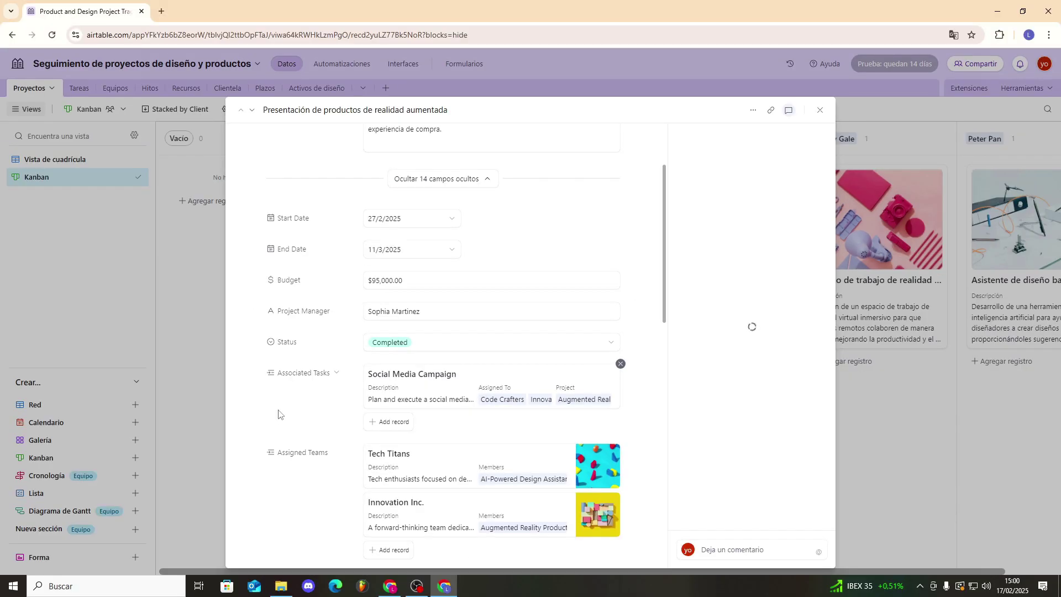
{"action": "key", "text": "Escape"}
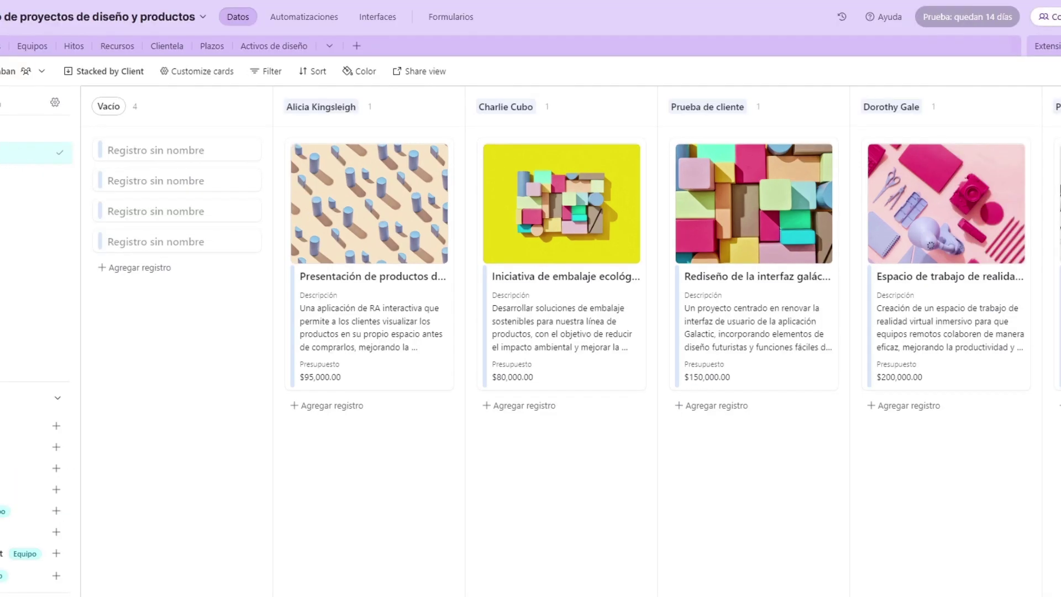
- Switch the Proyectos table to the Calendar view and review the date fields it uses, keeping Fecha de inicio to Fecha de finalización
{"action": "left_click", "coordinate": [47, 159]}
{"action": "left_click", "coordinate": [33, 152]}
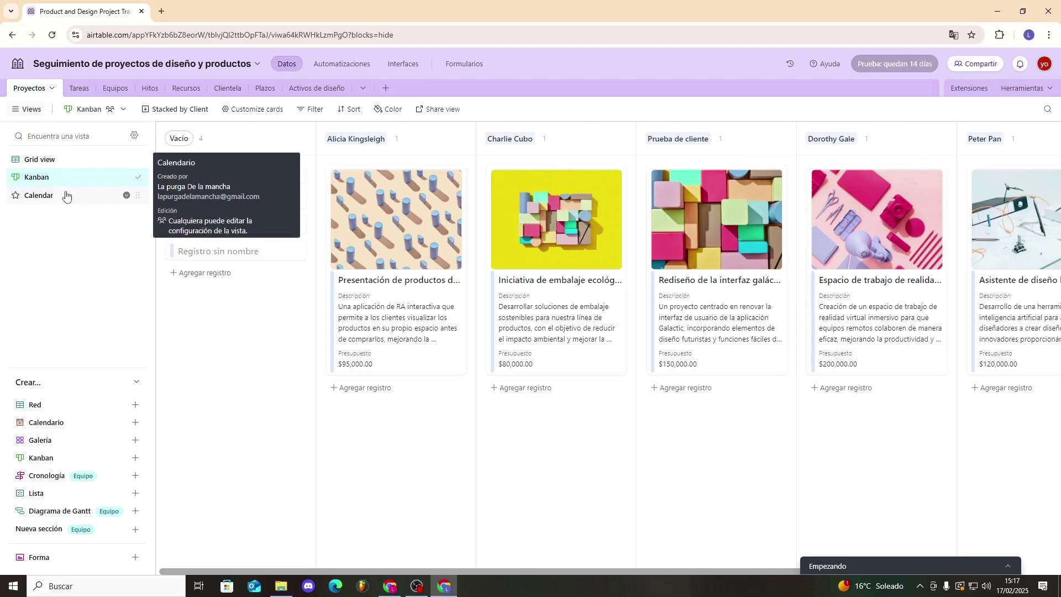
{"action": "left_click", "coordinate": [66, 196]}
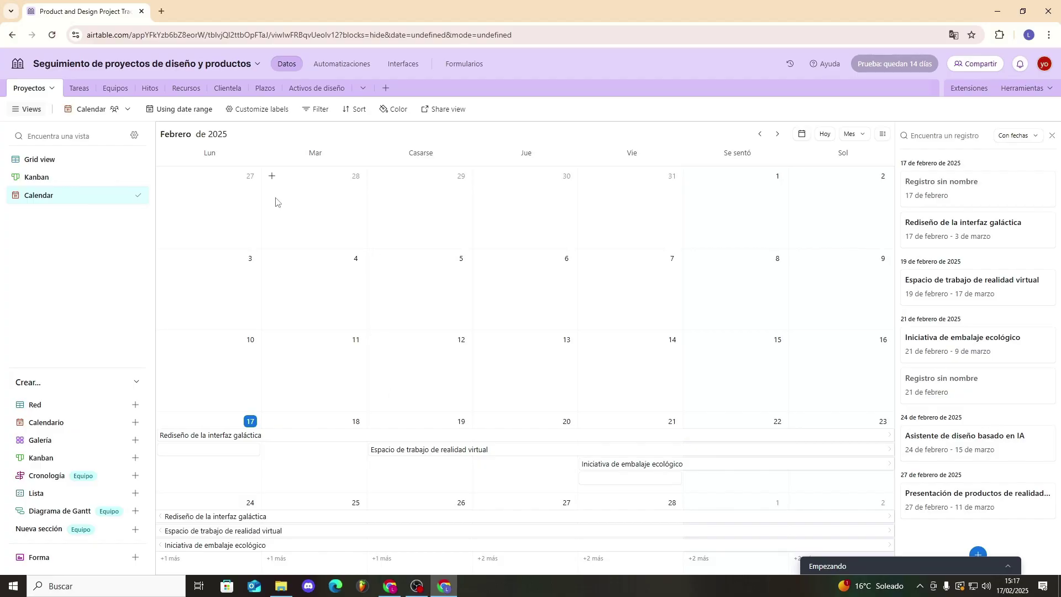
{"action": "left_click", "coordinate": [166, 113]}
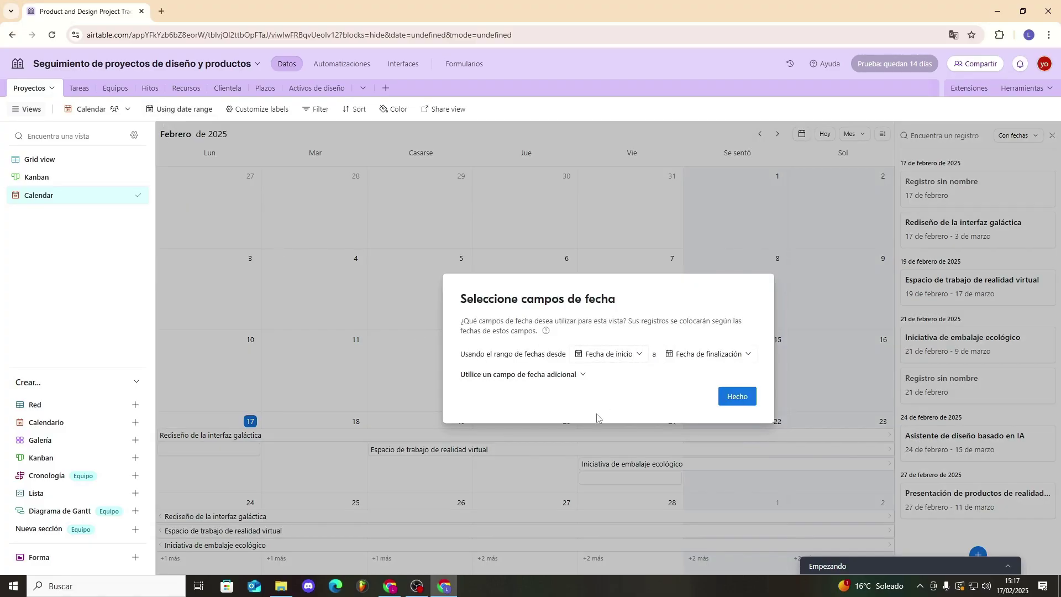
{"action": "left_click", "coordinate": [736, 397]}
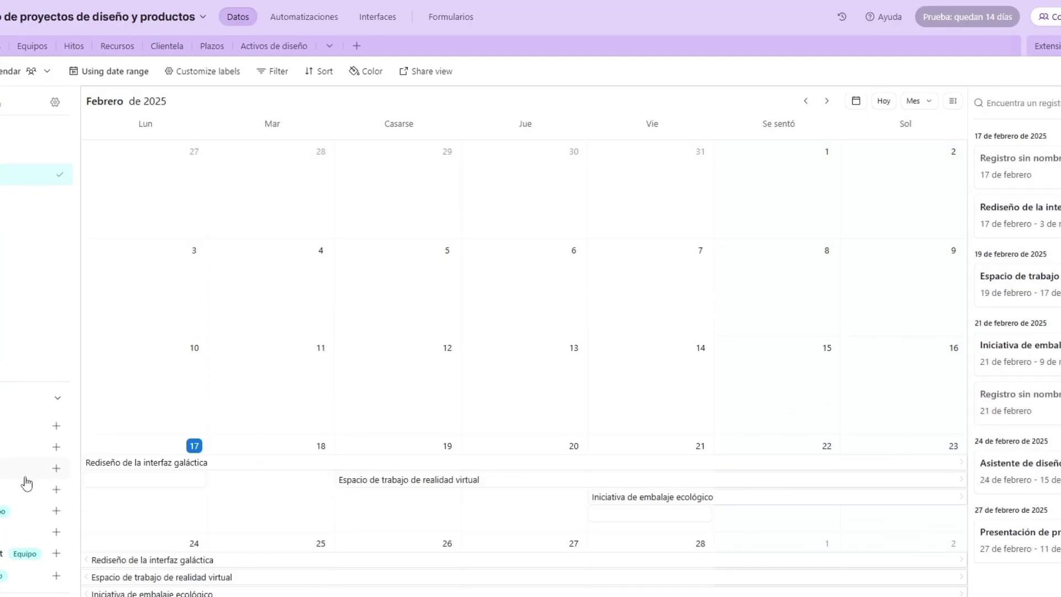
- Create a personal Gantt view of the Proyectos table and look over its project timeline
{"action": "left_click", "coordinate": [55, 555]}
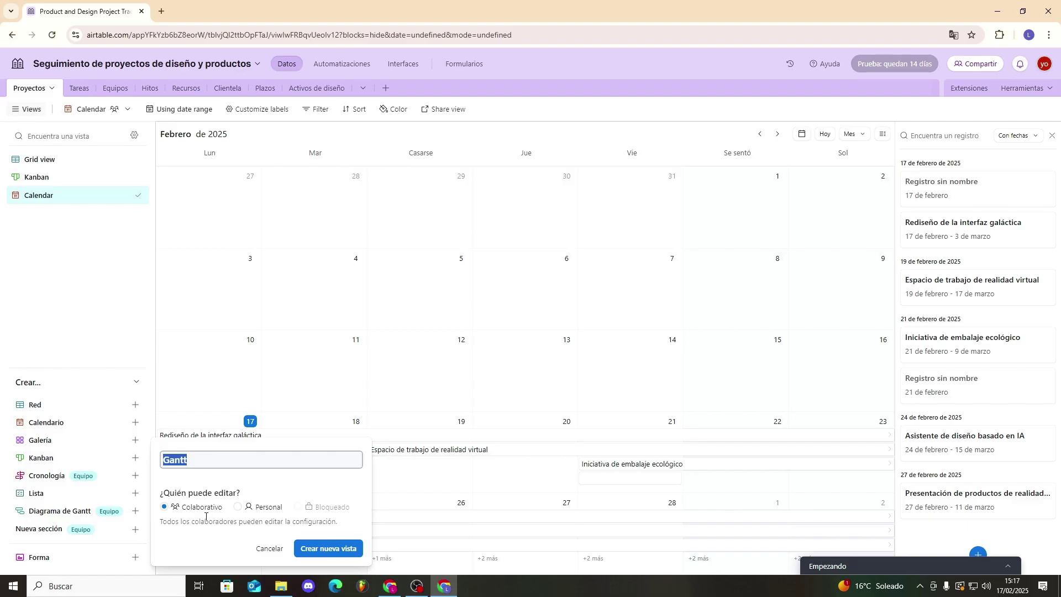
{"action": "left_click", "coordinate": [250, 512]}
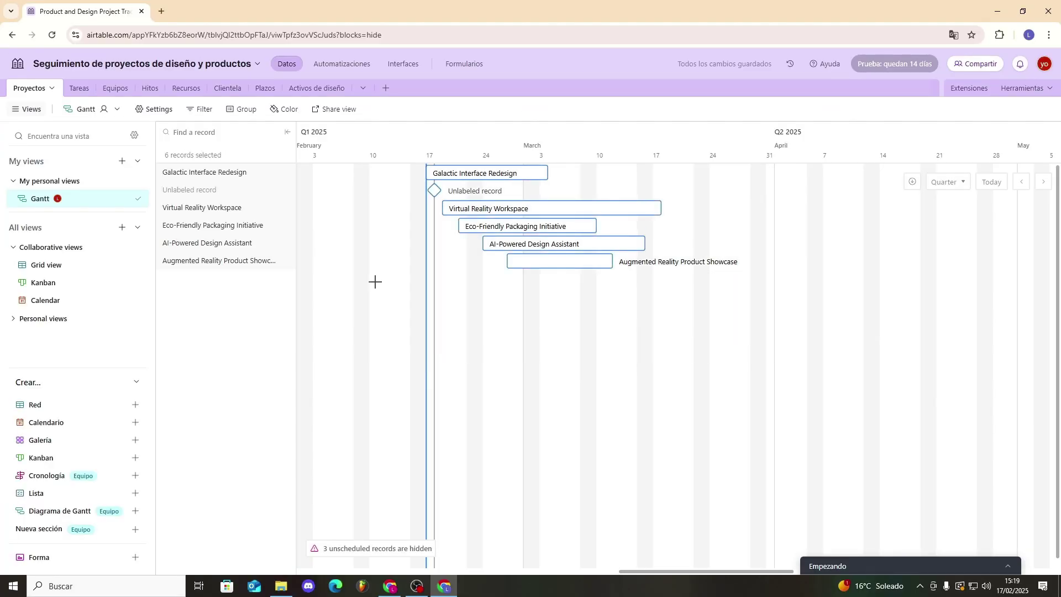
{"action": "scroll", "coordinate": [380, 280], "scroll_direction": "down", "scroll_amount": 1}
{"action": "scroll", "coordinate": [380, 280], "scroll_direction": "up", "scroll_amount": 1}
- Add the Grid view of Proyectos to the favorites and check its view options
{"action": "mouse_move", "coordinate": [126, 270]}
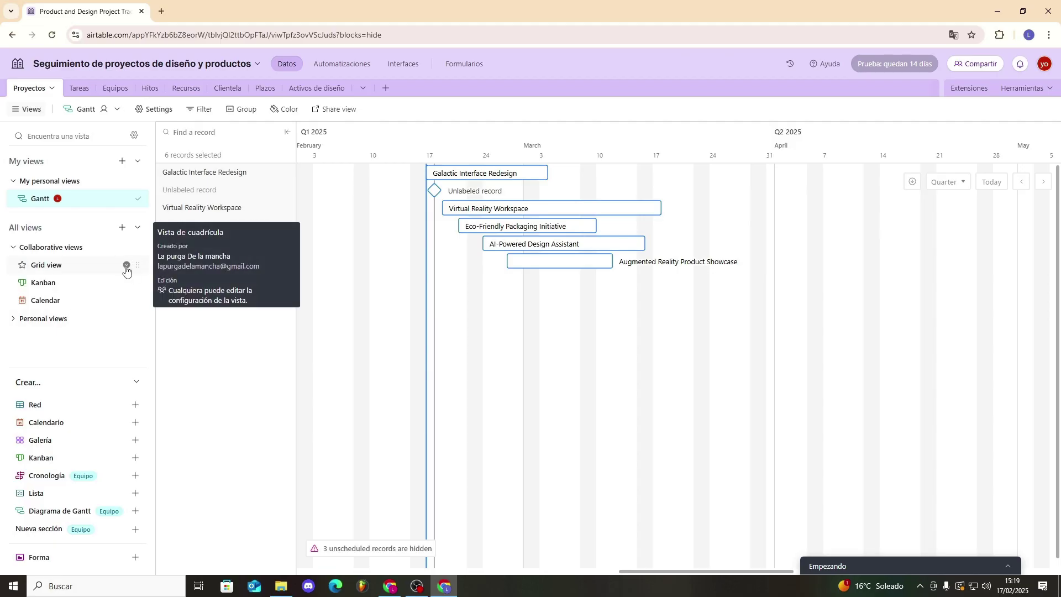
{"action": "left_click", "coordinate": [22, 268]}
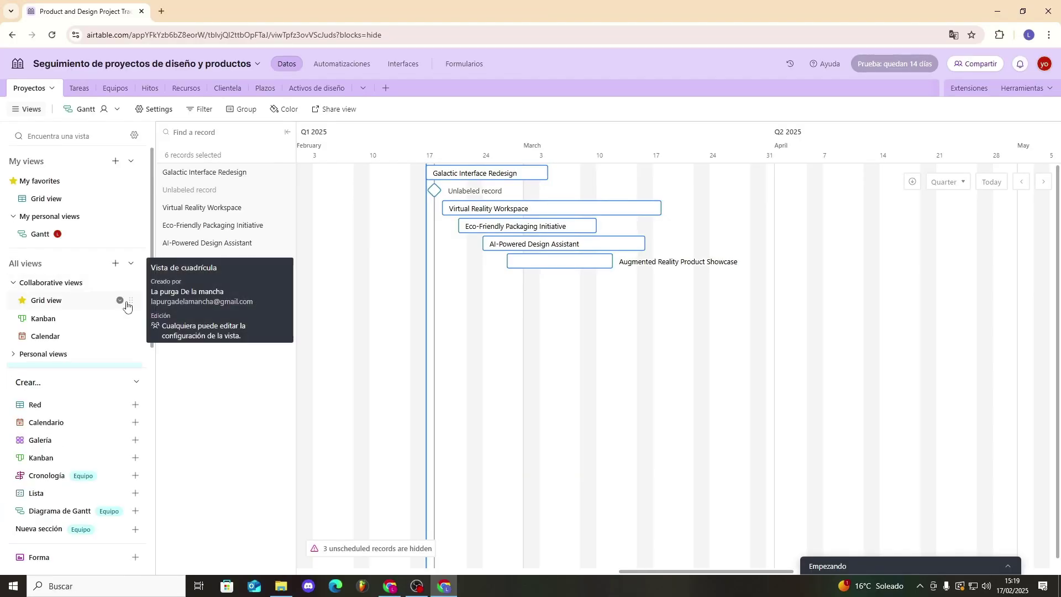
{"action": "left_click", "coordinate": [120, 301]}
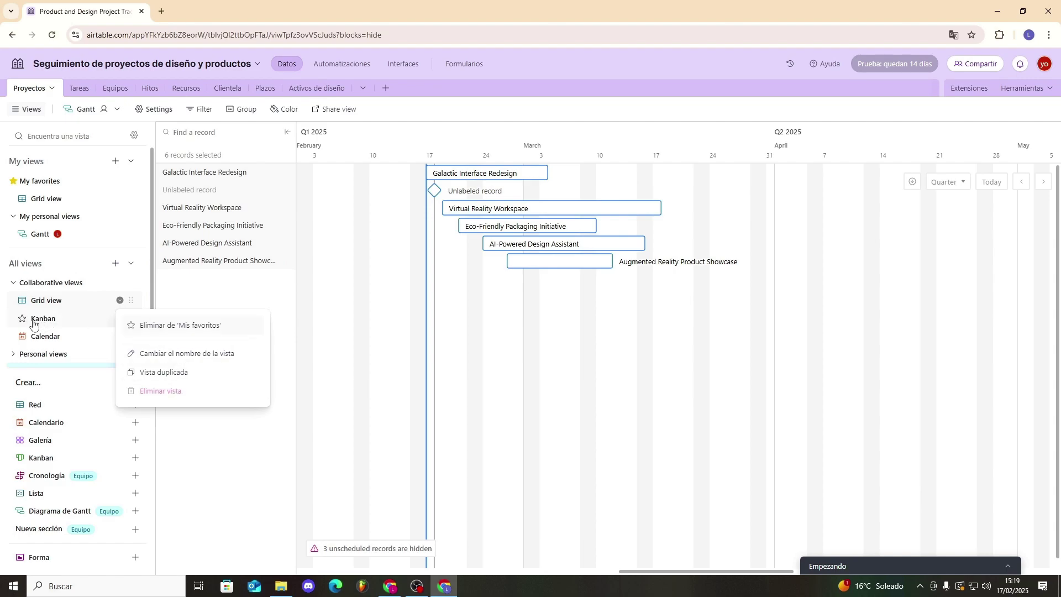
{"action": "left_click", "coordinate": [2, 303]}
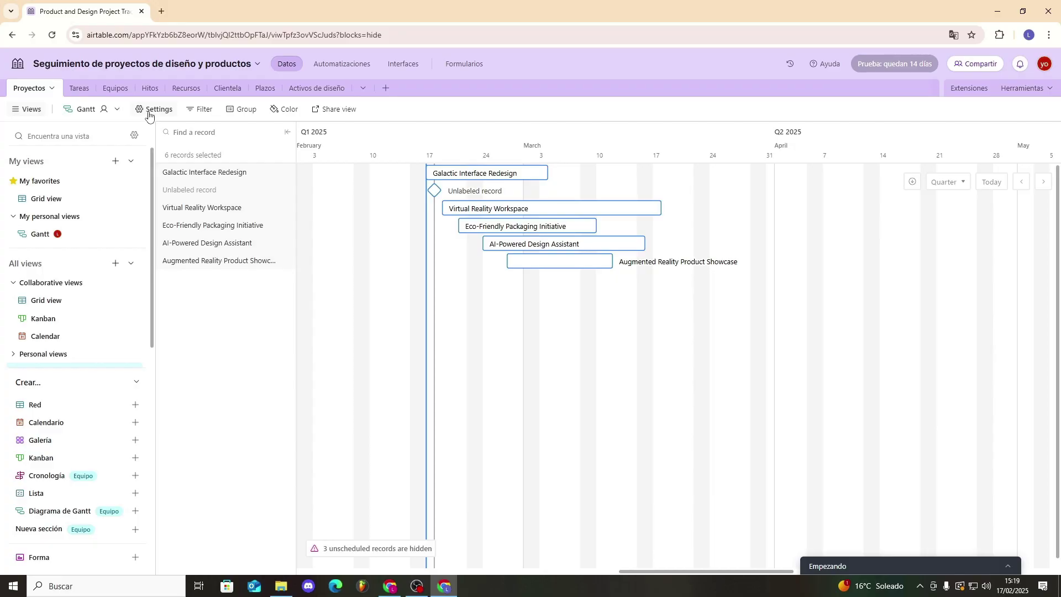
- Look through the Tareas, Equipos and Proyectos tables and return to Tareas
{"action": "left_click", "coordinate": [79, 88]}
{"action": "left_click", "coordinate": [115, 89]}
{"action": "left_click", "coordinate": [58, 90]}
{"action": "left_click", "coordinate": [77, 89]}
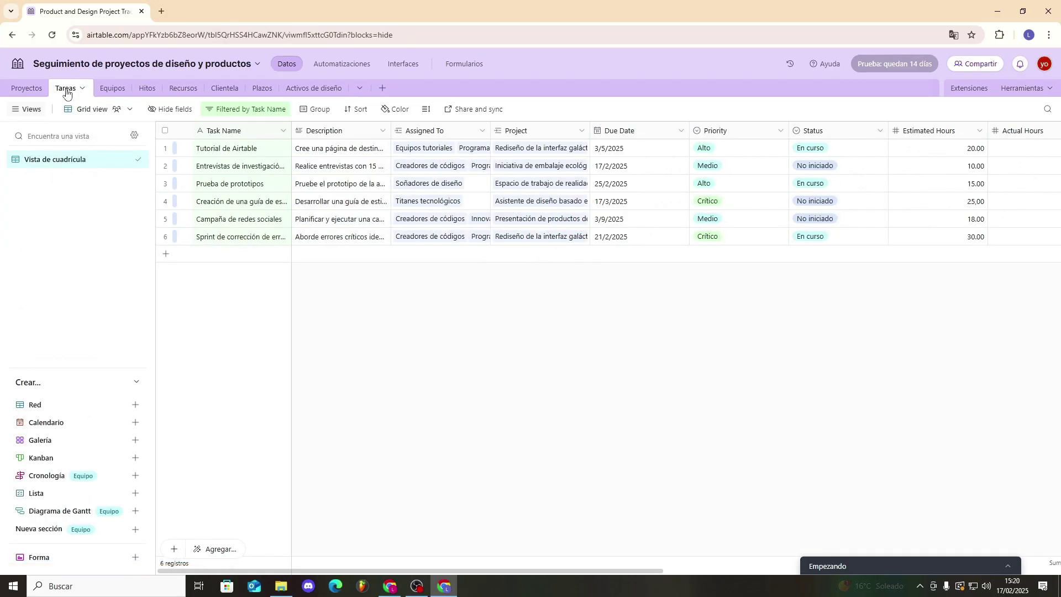
- In the Kanban view of Proyectos, toggle Presupuesto off and on and show the Estado field on the cards
{"action": "left_click", "coordinate": [54, 89]}
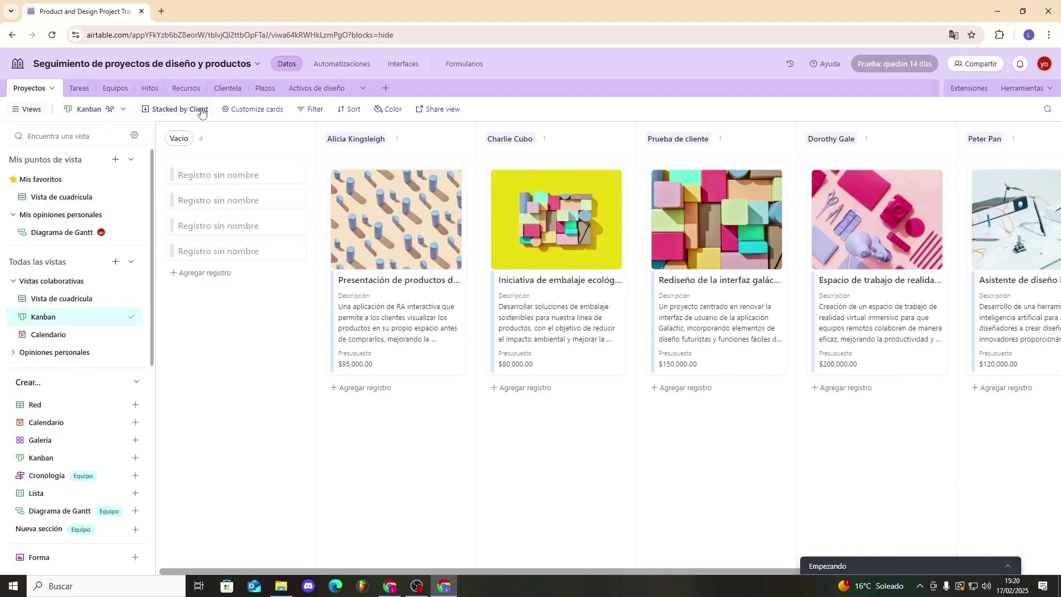
{"action": "left_click", "coordinate": [257, 111]}
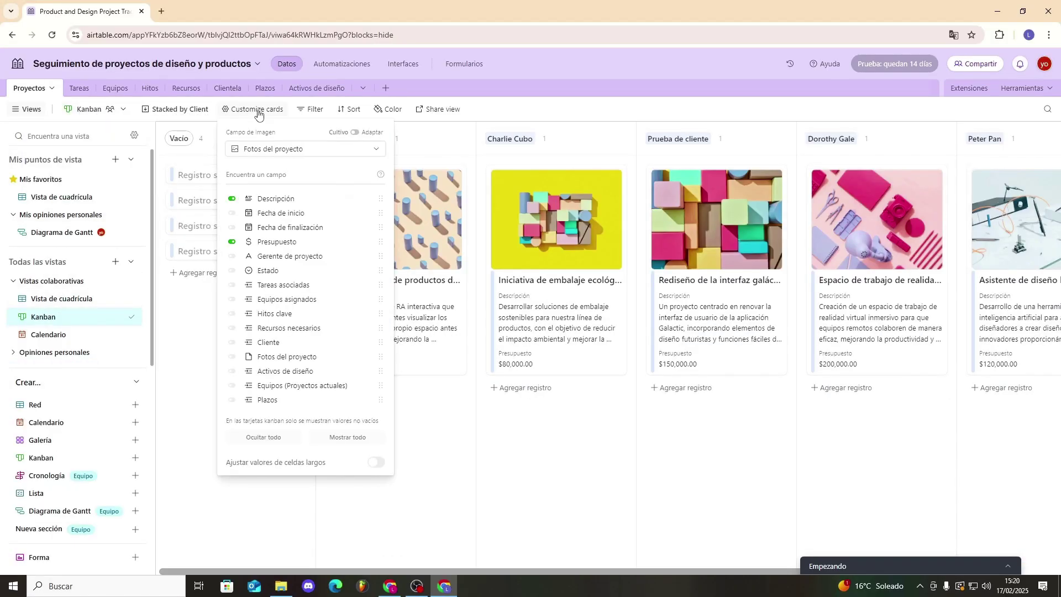
{"action": "left_click", "coordinate": [232, 243]}
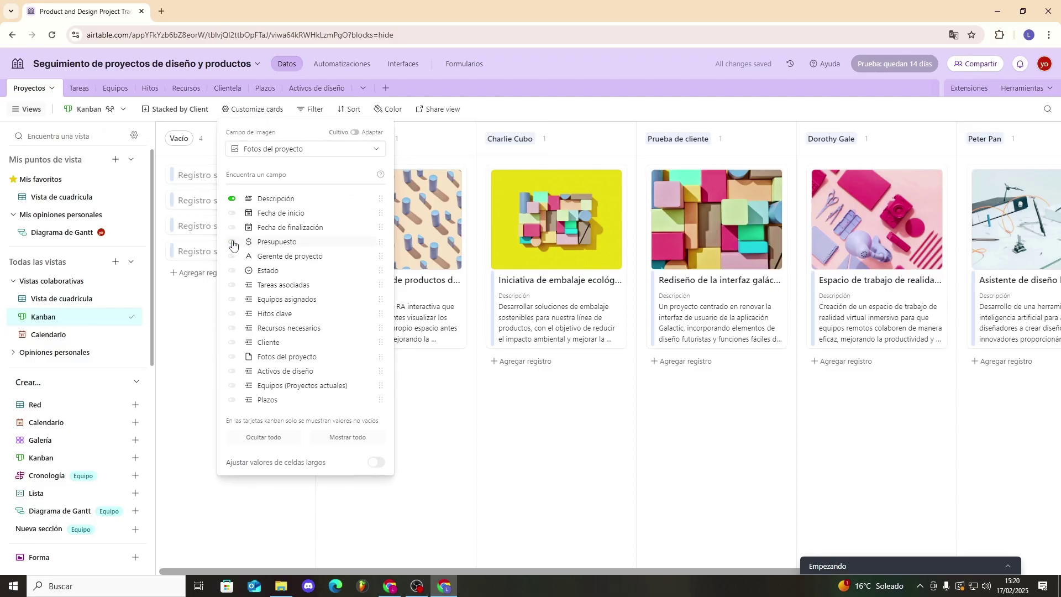
{"action": "left_click", "coordinate": [232, 242]}
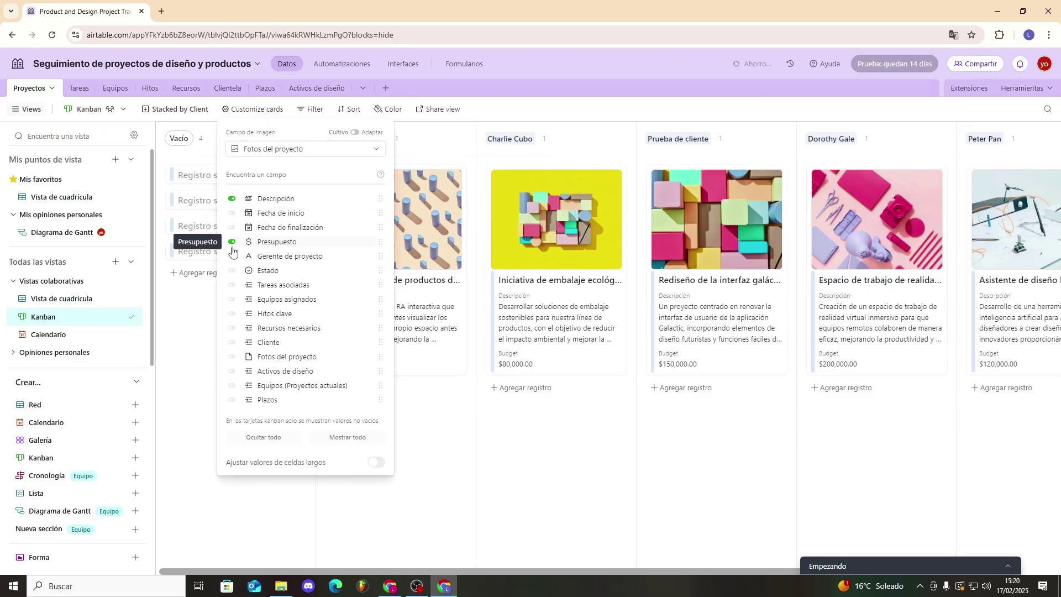
{"action": "left_click", "coordinate": [232, 270]}
{"action": "left_click", "coordinate": [450, 438]}
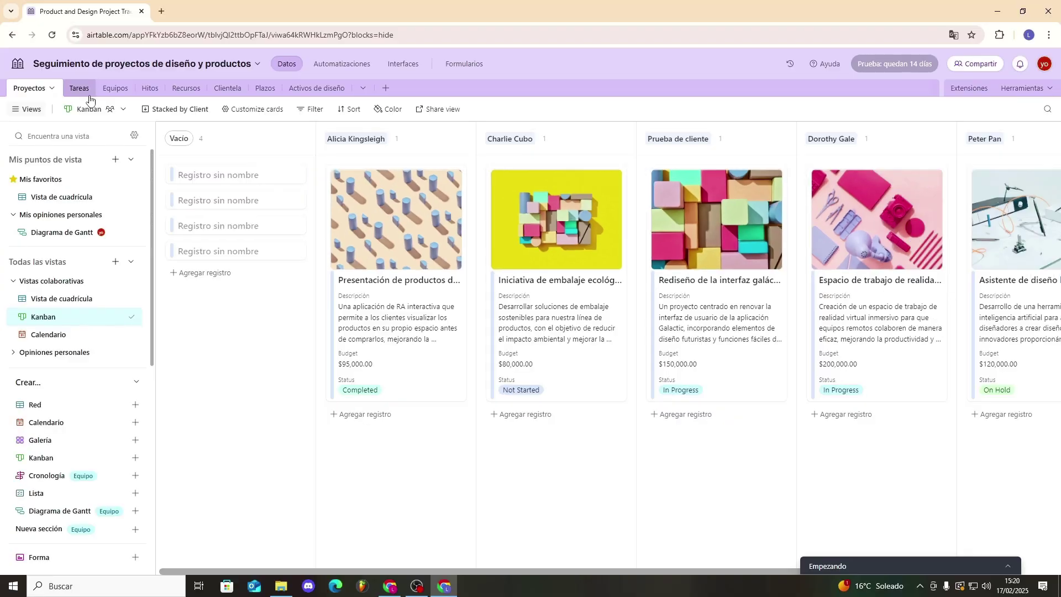
- Check the filter conditions of the Tareas table and group its records by Asignado a in A → Z order
{"action": "left_click", "coordinate": [69, 89]}
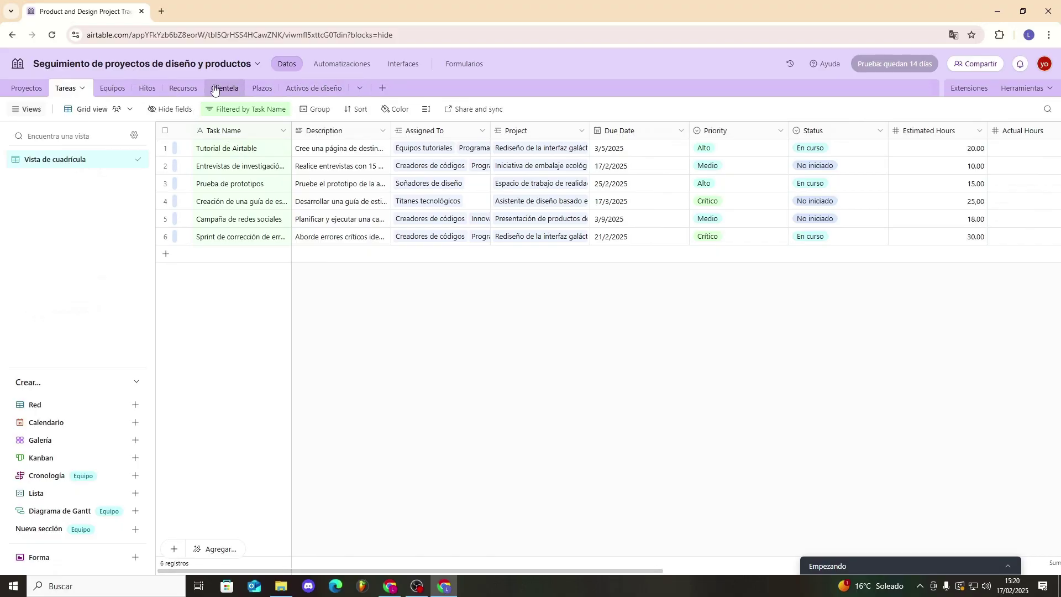
{"action": "left_click", "coordinate": [249, 110]}
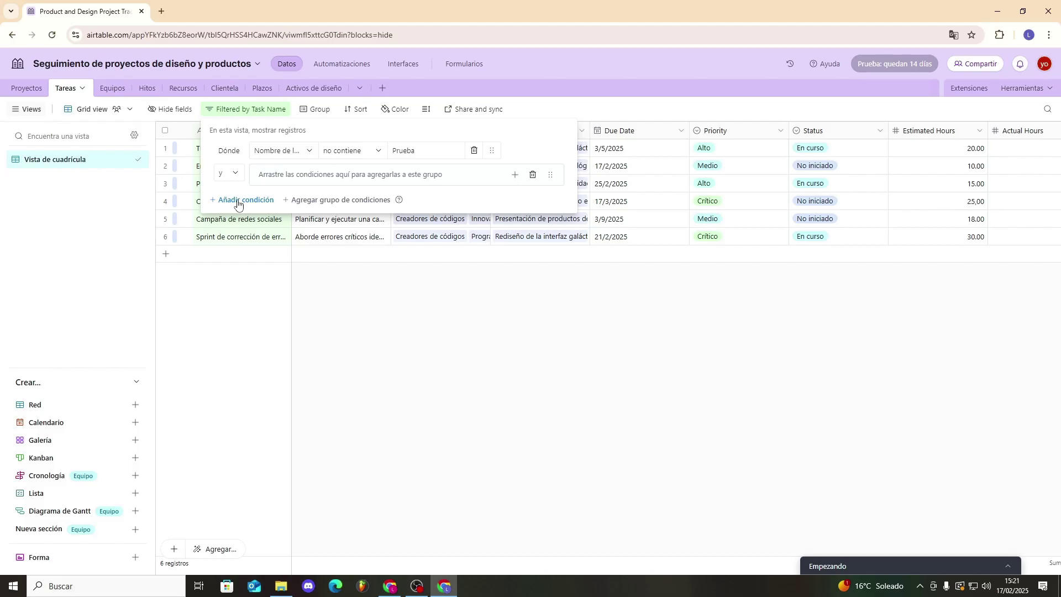
{"action": "left_click", "coordinate": [324, 111]}
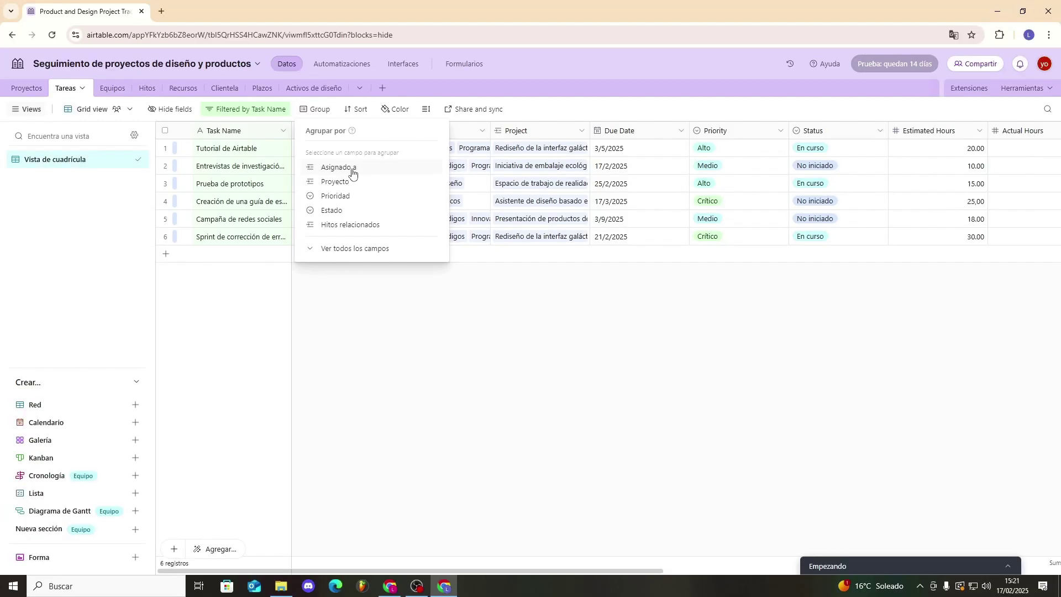
{"action": "left_click", "coordinate": [316, 144]}
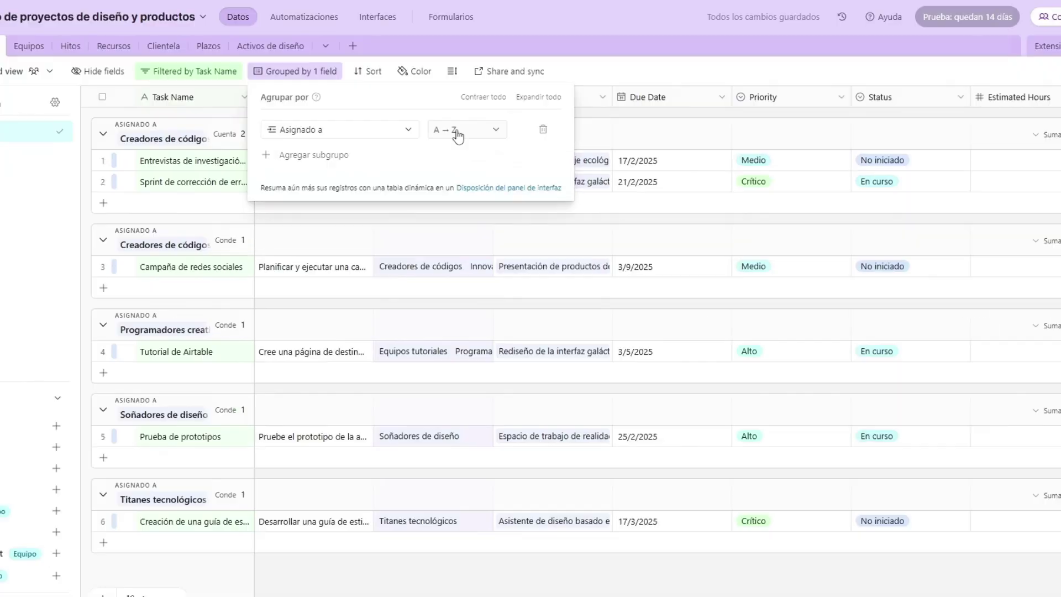
{"action": "left_click", "coordinate": [457, 133]}
{"action": "left_click", "coordinate": [465, 132]}
- Sort the Tareas records by Fecha de vencimiento in Último → Más antiguo order
{"action": "left_click", "coordinate": [365, 72]}
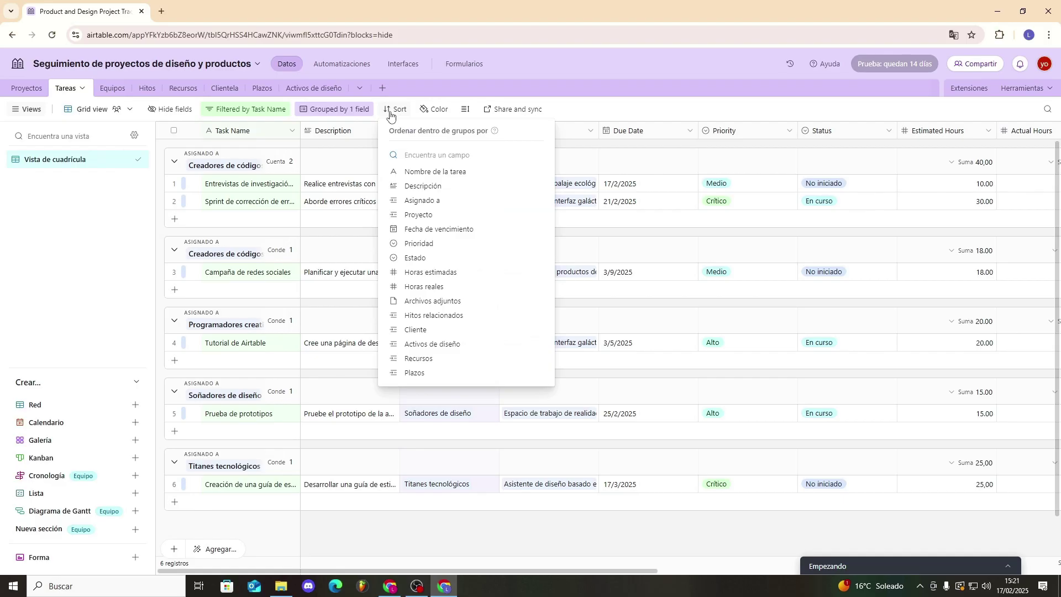
{"action": "left_click", "coordinate": [456, 229]}
{"action": "left_click", "coordinate": [559, 158]}
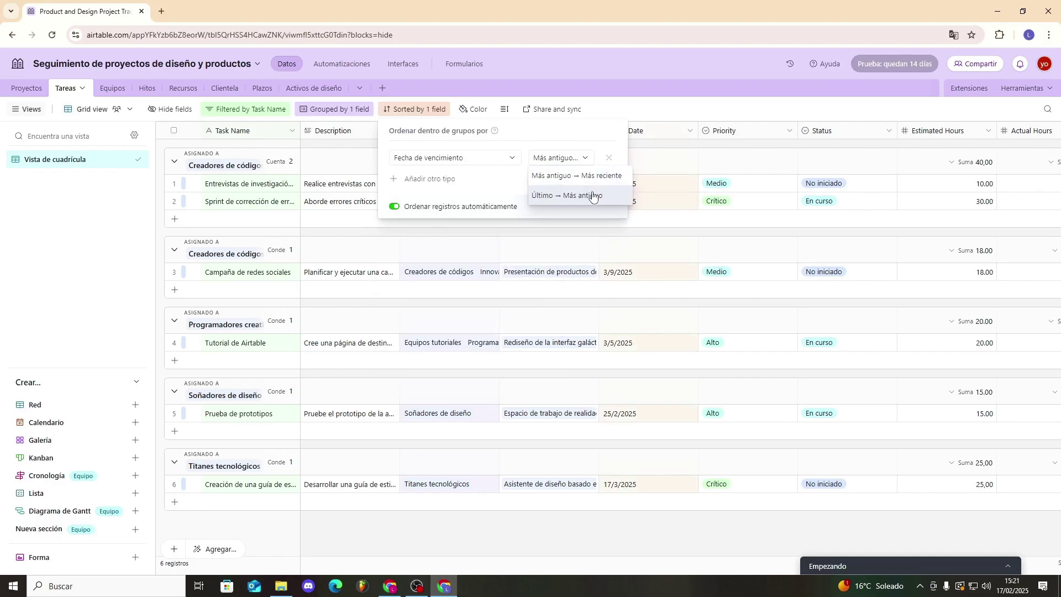
{"action": "left_click", "coordinate": [594, 196]}
- Remove the Asignado a grouping and the task name filter from the Tareas table
{"action": "left_click", "coordinate": [332, 109]}
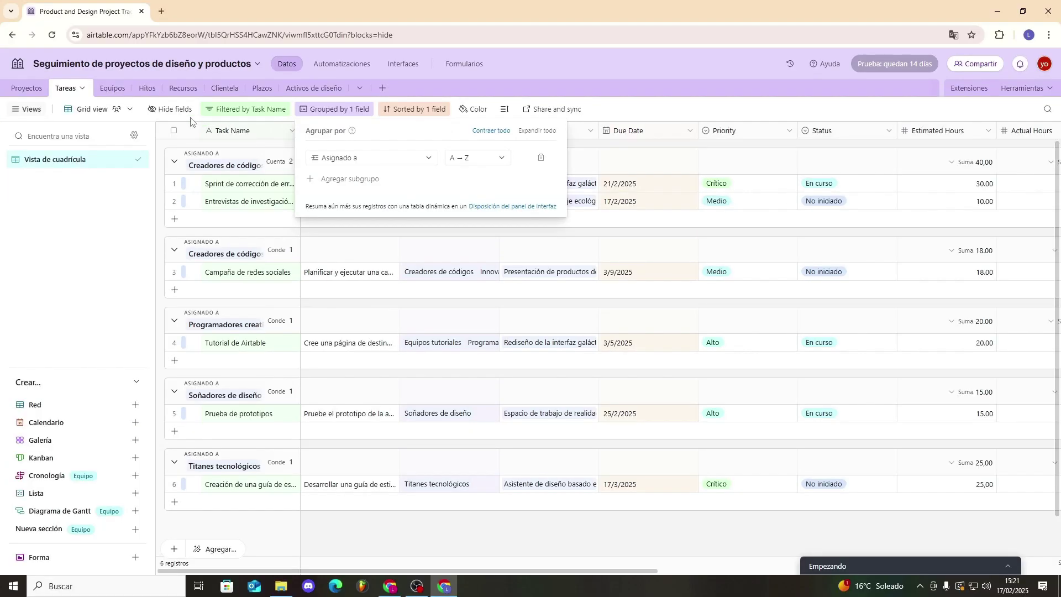
{"action": "left_click", "coordinate": [190, 121]}
{"action": "left_click", "coordinate": [341, 110]}
{"action": "left_click", "coordinate": [540, 158]}
{"action": "left_click", "coordinate": [473, 150]}
{"action": "left_click", "coordinate": [545, 125]}
- Reselect Último → Más antiguo as the order of the existing due date sort
{"action": "left_click", "coordinate": [310, 112]}
{"action": "left_click", "coordinate": [489, 160]}
{"action": "left_click", "coordinate": [487, 195]}
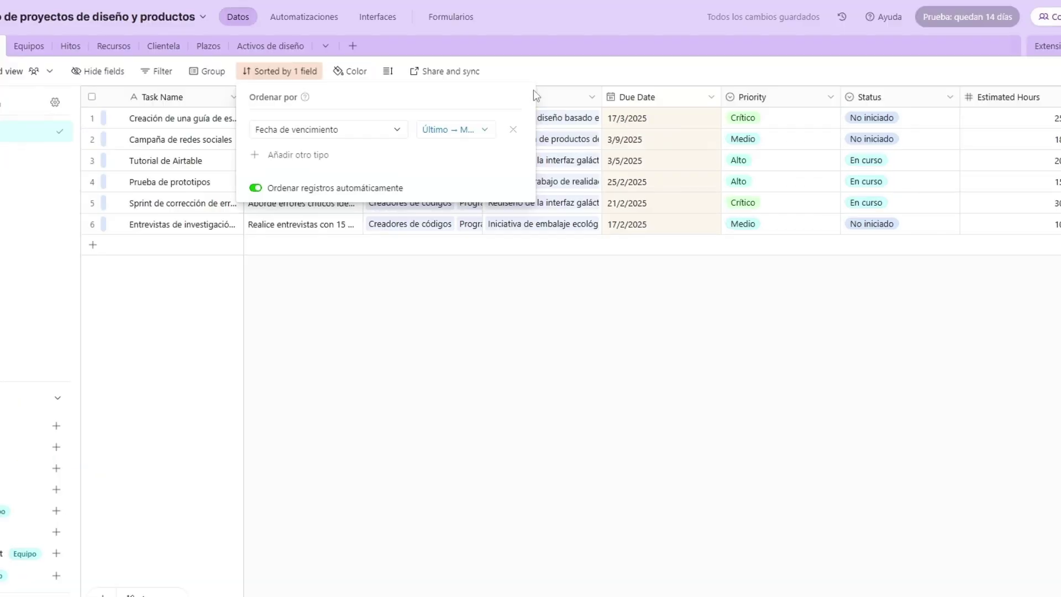
- Assign a crimson color to task records whose name contains "Prueba" and collapse the Empezando guide
{"action": "left_click", "coordinate": [360, 70]}
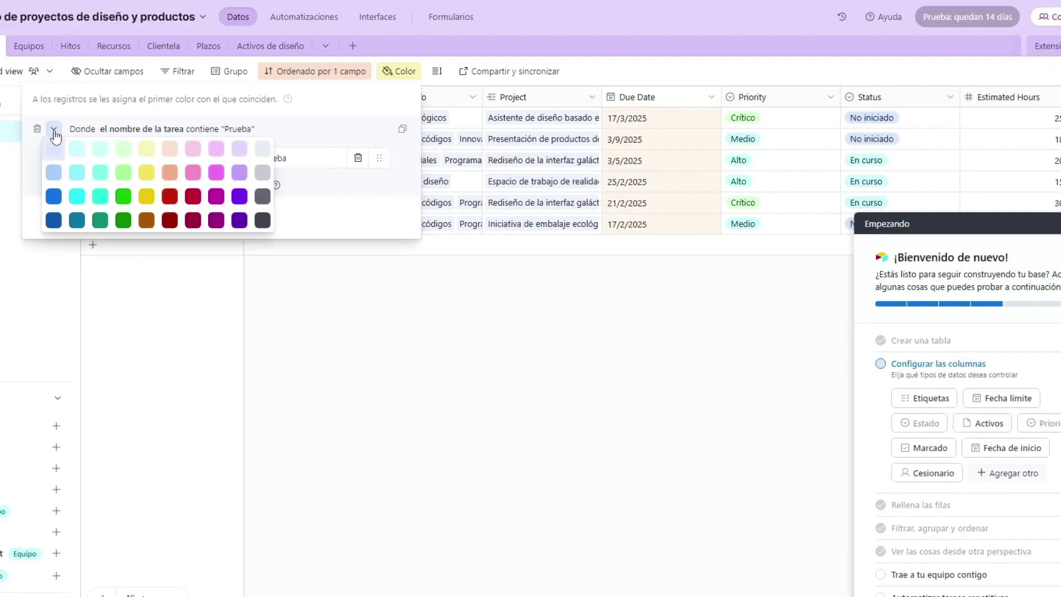
{"action": "left_click", "coordinate": [192, 197]}
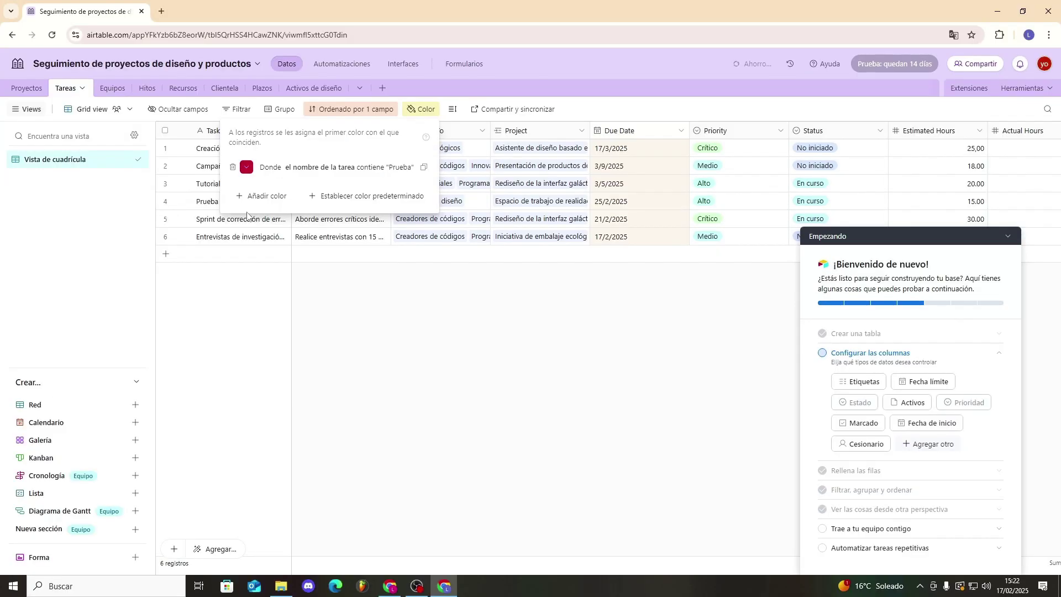
{"action": "left_click", "coordinate": [342, 290]}
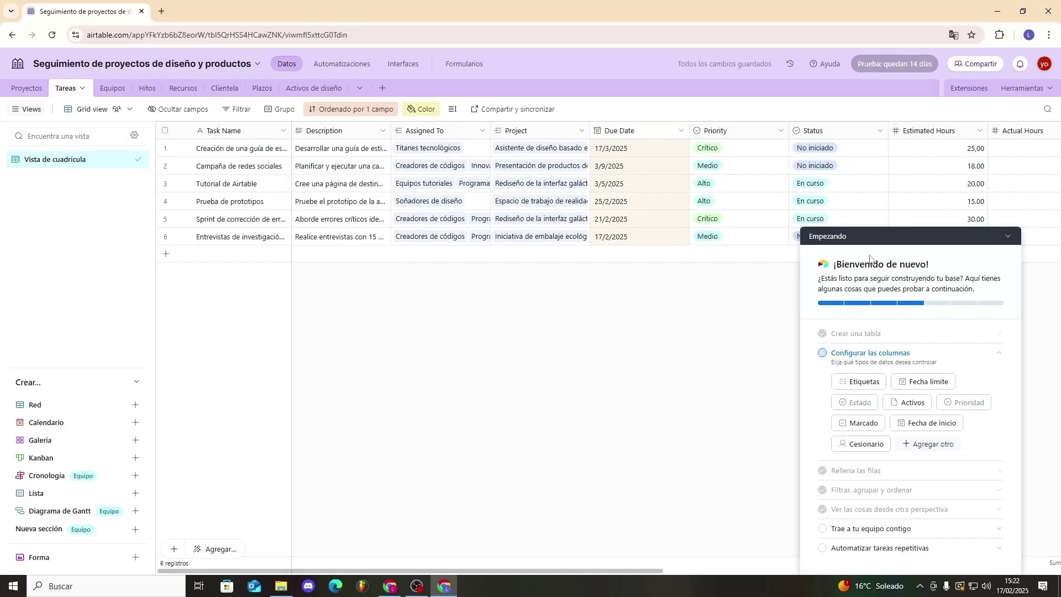
{"action": "left_click", "coordinate": [1007, 235]}
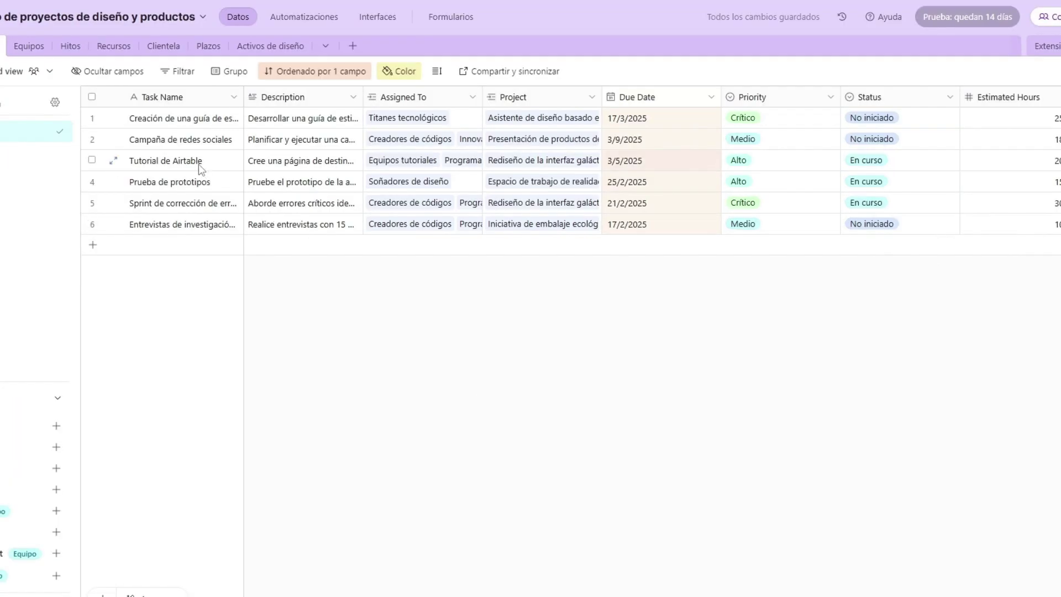
- Change the color condition's text to "CReacio" and check the coloring of the first task in the grid
{"action": "left_click", "coordinate": [410, 76]}
{"action": "left_click_drag", "start_coordinate": [326, 182], "coordinate": [271, 190]}
{"action": "type", "text": "CRe"}
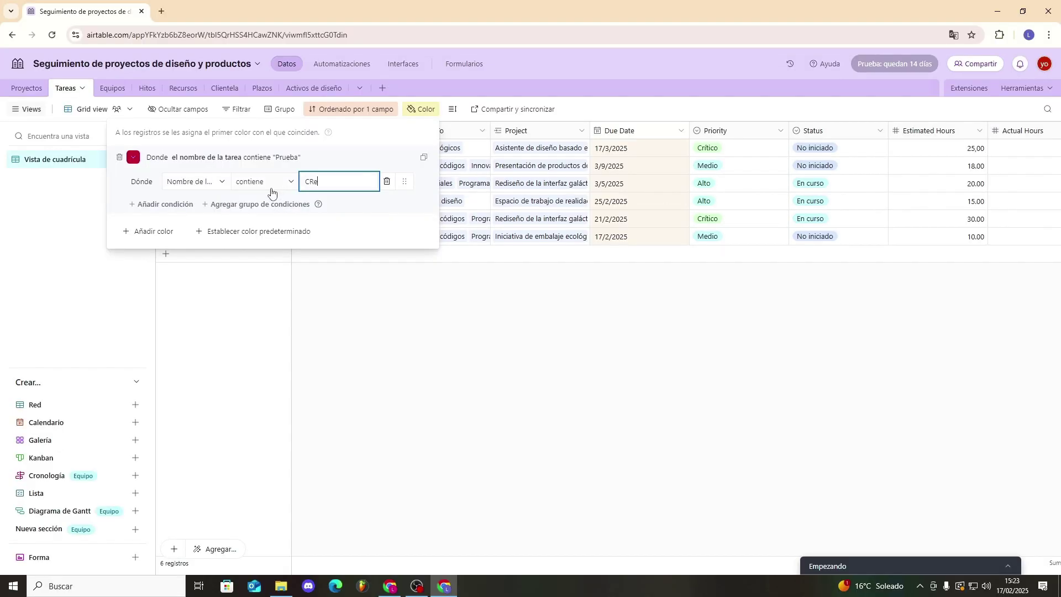
{"action": "type", "text": "acio"}
{"action": "left_click", "coordinate": [430, 326]}
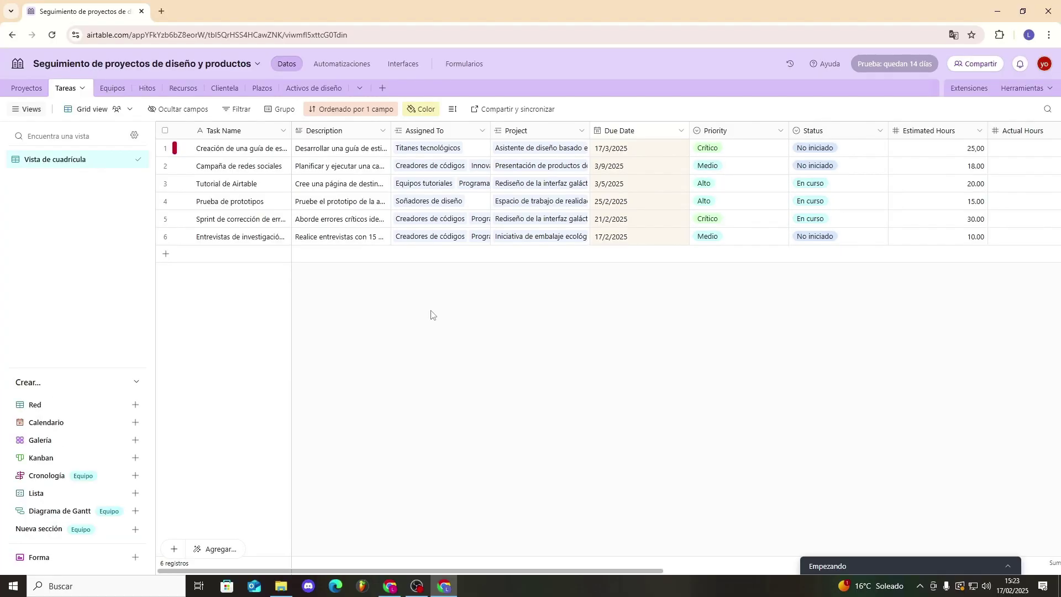
{"action": "double_click", "coordinate": [229, 151]}
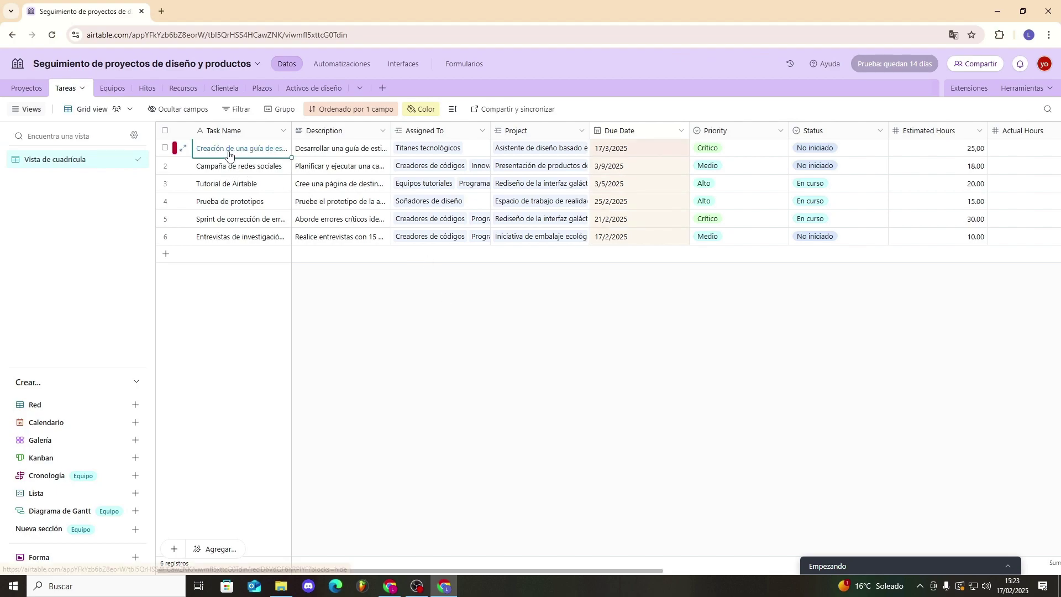
{"action": "left_click", "coordinate": [422, 333]}
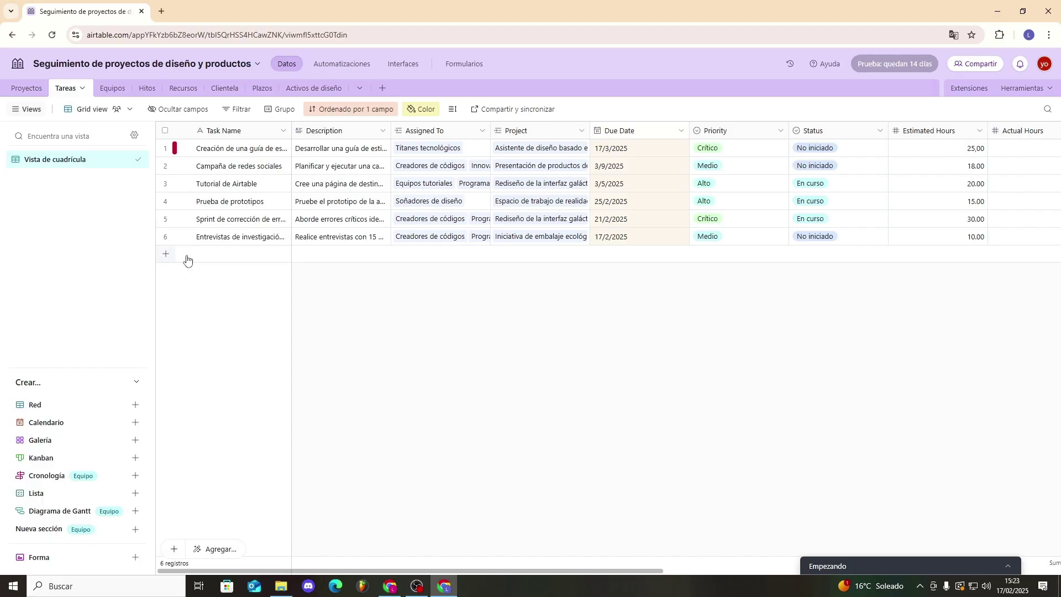
{"action": "left_click", "coordinate": [182, 115]}
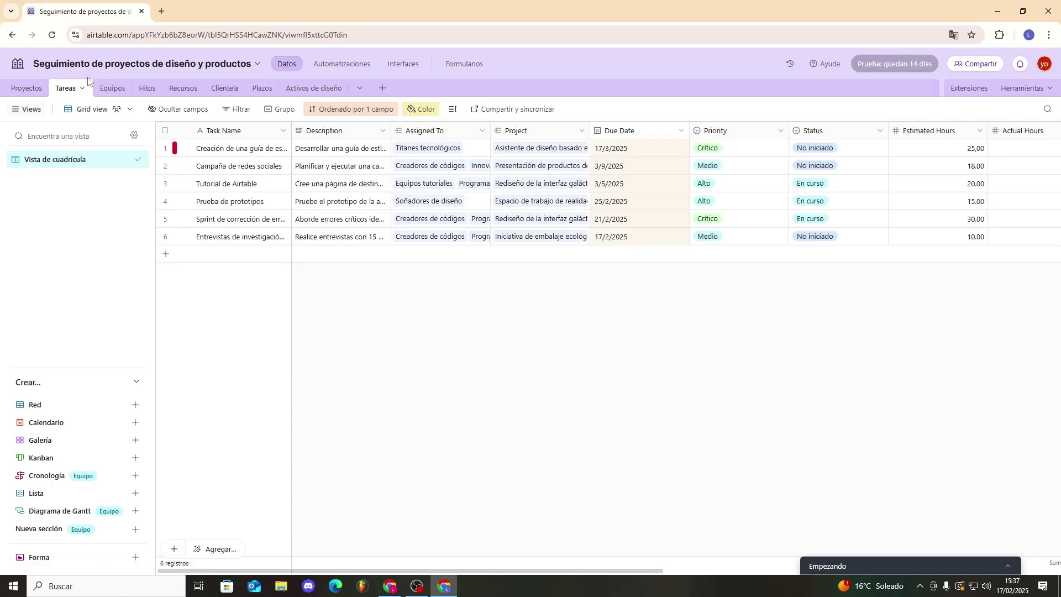
- Browse the full catalogue of external sources that can supply data for a new table
{"action": "left_click", "coordinate": [383, 88]}
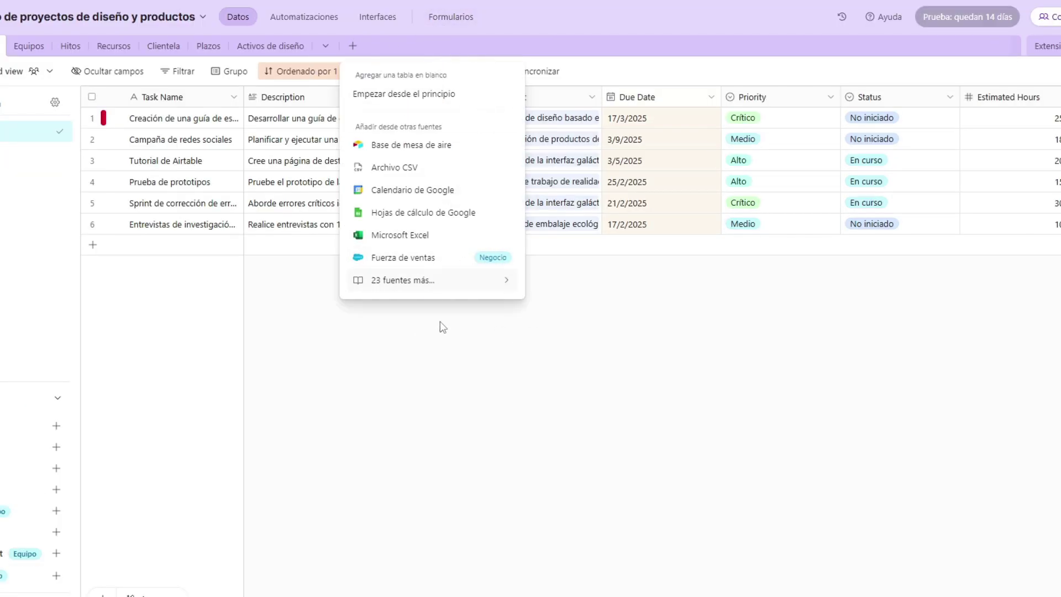
{"action": "left_click", "coordinate": [420, 280]}
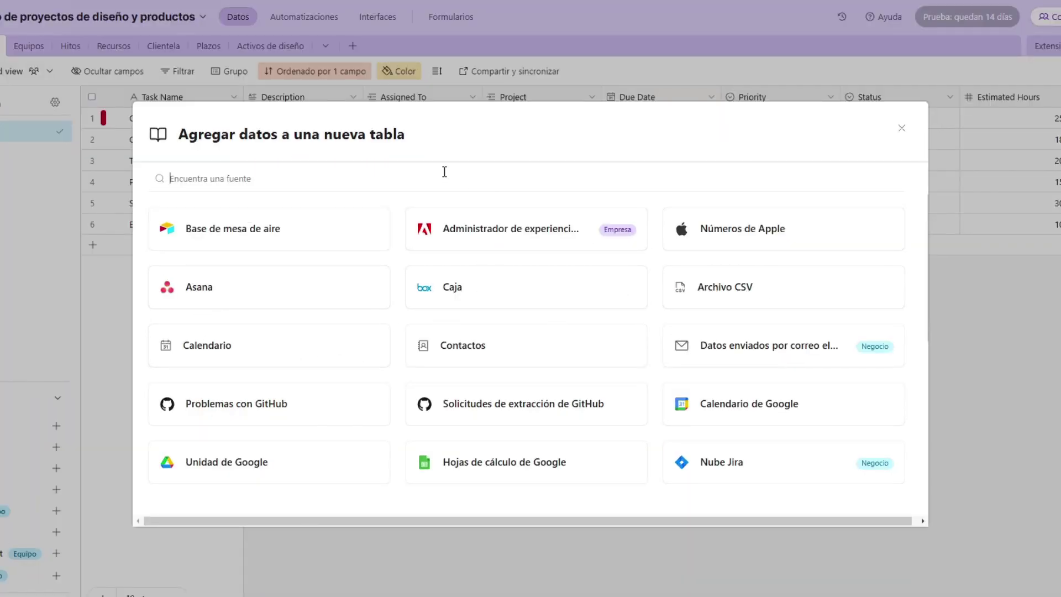
{"action": "scroll", "coordinate": [569, 205], "scroll_direction": "down", "scroll_amount": 3}
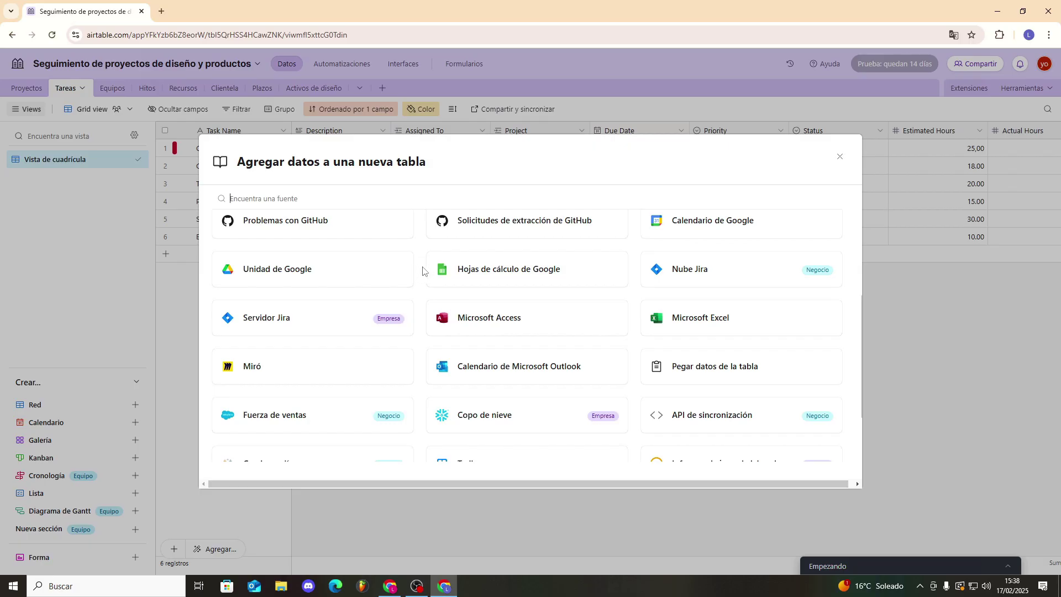
{"action": "scroll", "coordinate": [423, 271], "scroll_direction": "down", "scroll_amount": 1}
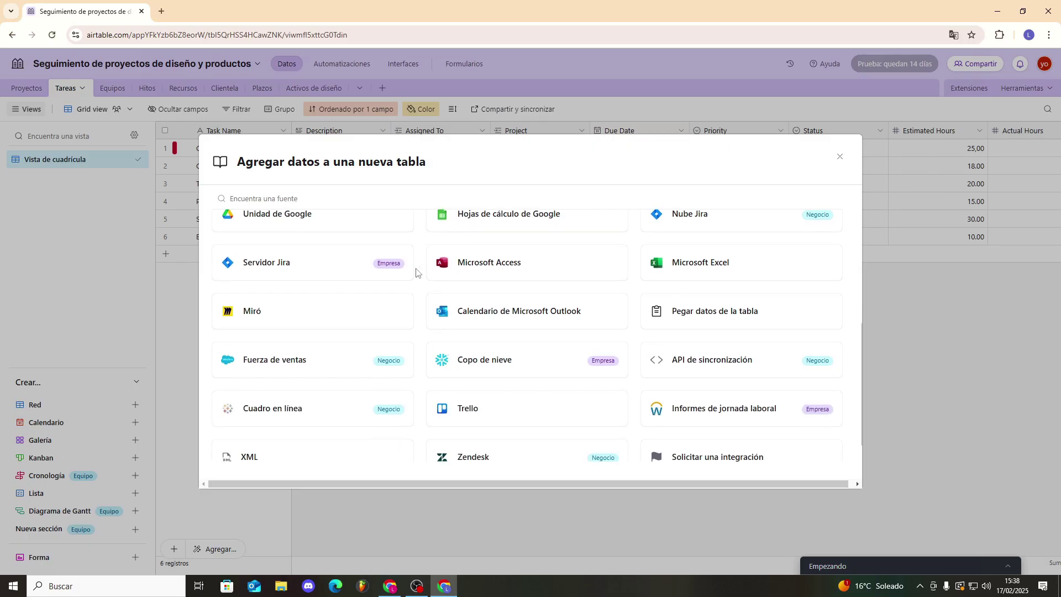
{"action": "scroll", "coordinate": [416, 271], "scroll_direction": "down", "scroll_amount": 1}
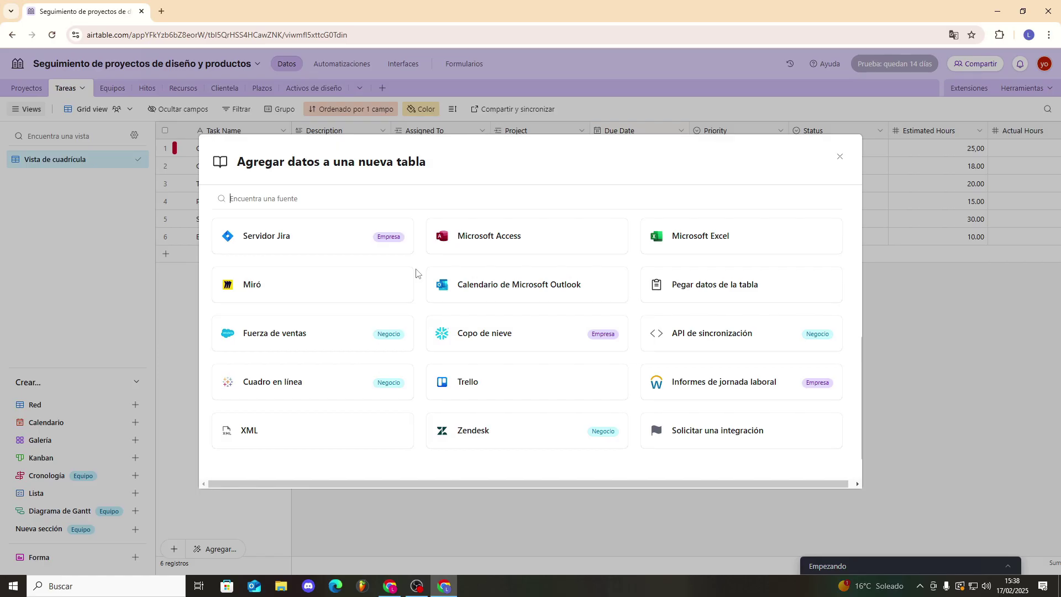
{"action": "scroll", "coordinate": [416, 272], "scroll_direction": "up", "scroll_amount": 5}
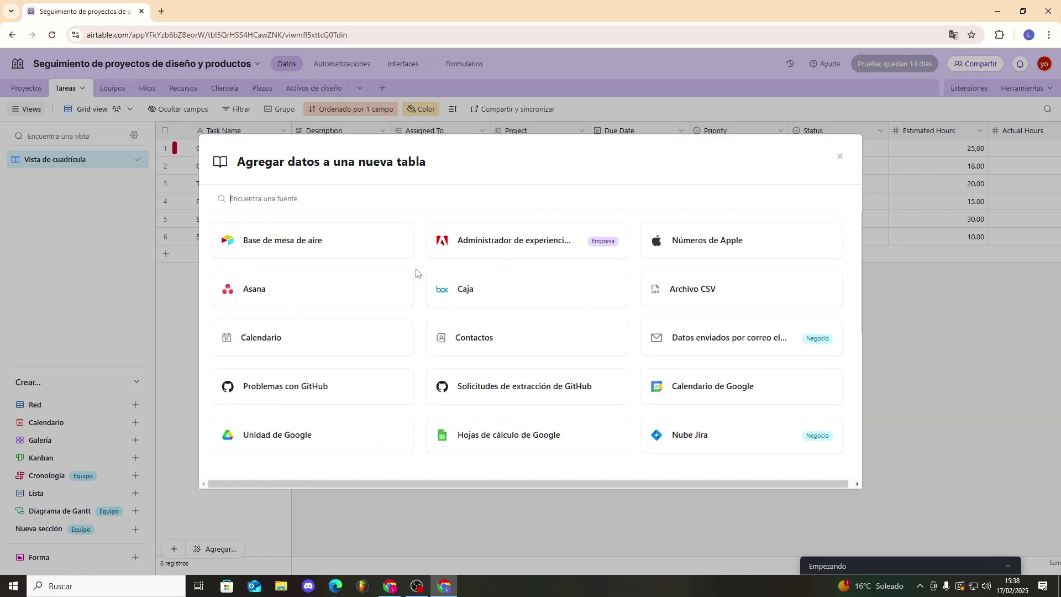
{"action": "scroll", "coordinate": [416, 271], "scroll_direction": "down", "scroll_amount": 5}
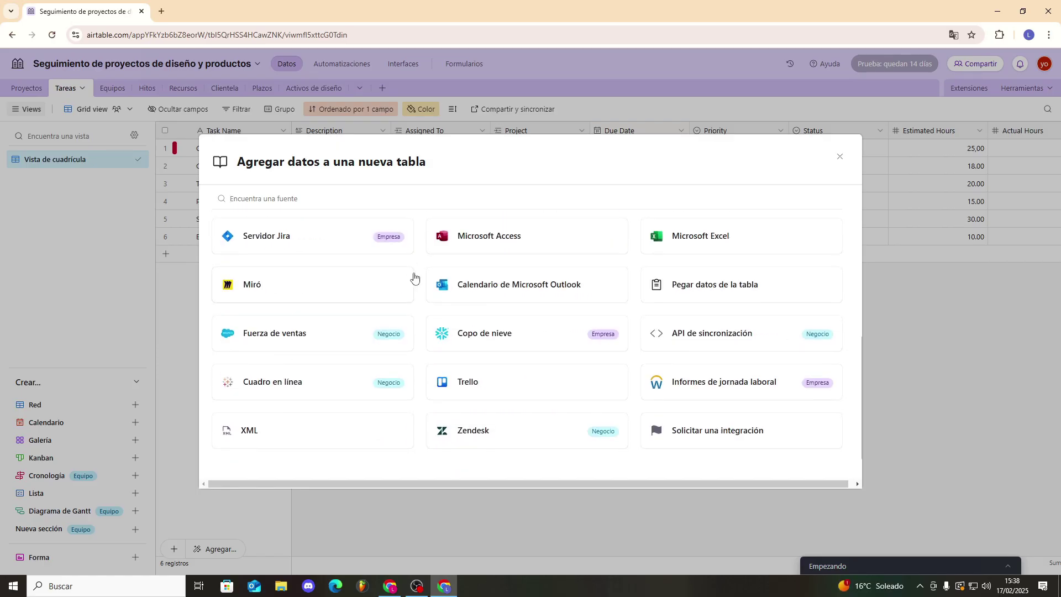
- Try to select a CSV file for a Trello import into a new table, and reopen the Trello import dialog
{"action": "left_click", "coordinate": [483, 385]}
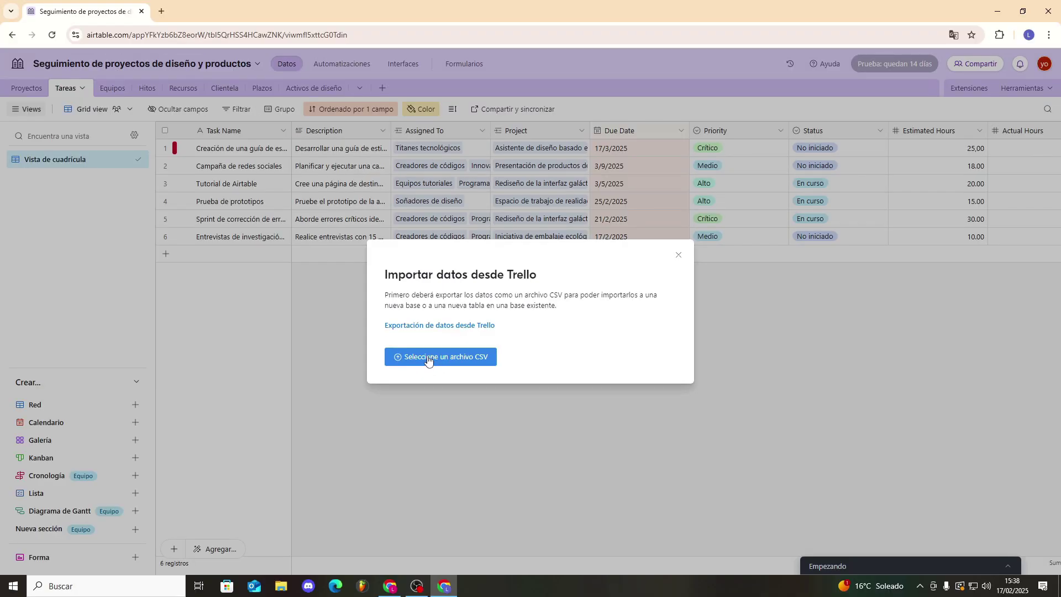
{"action": "left_click", "coordinate": [429, 359]}
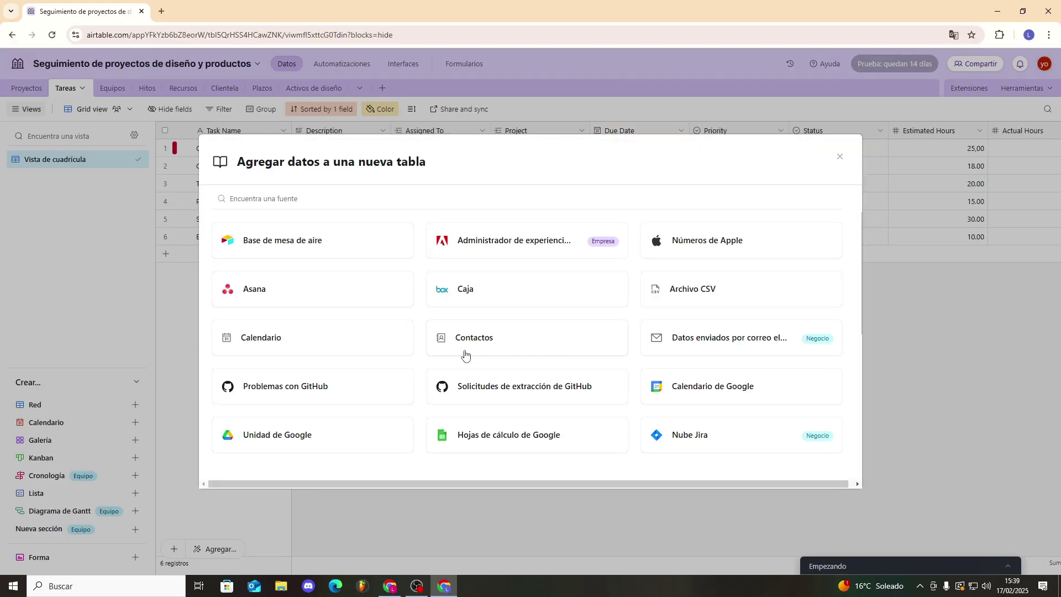
{"action": "scroll", "coordinate": [466, 355], "scroll_direction": "down", "scroll_amount": 5}
{"action": "left_click", "coordinate": [499, 382]}
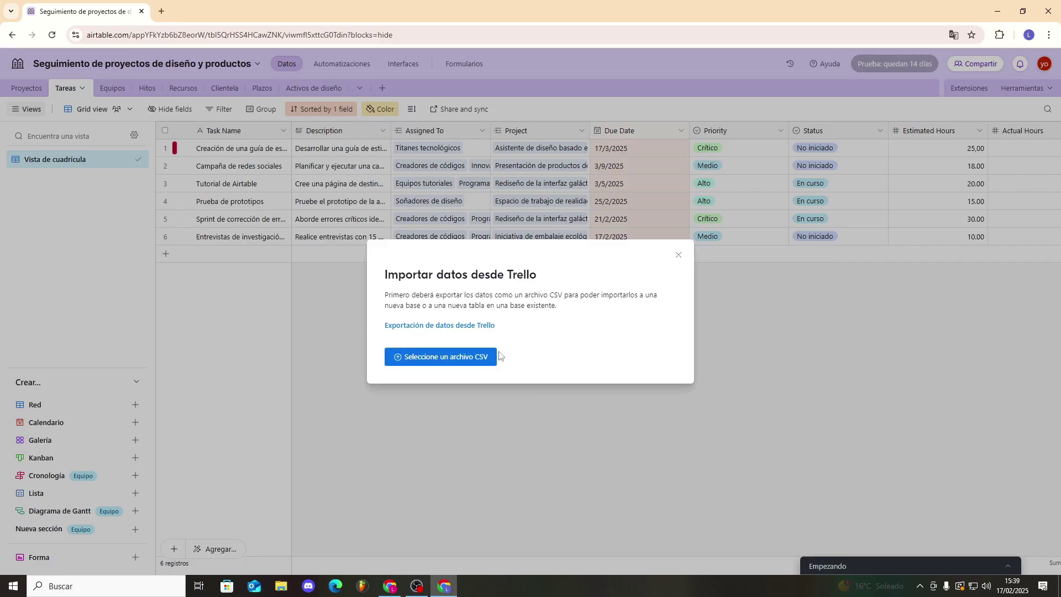
- Read Trello's data export guide, dismissing its cookie notice, and return to the base to close the Trello import dialog
{"action": "left_click", "coordinate": [436, 327]}
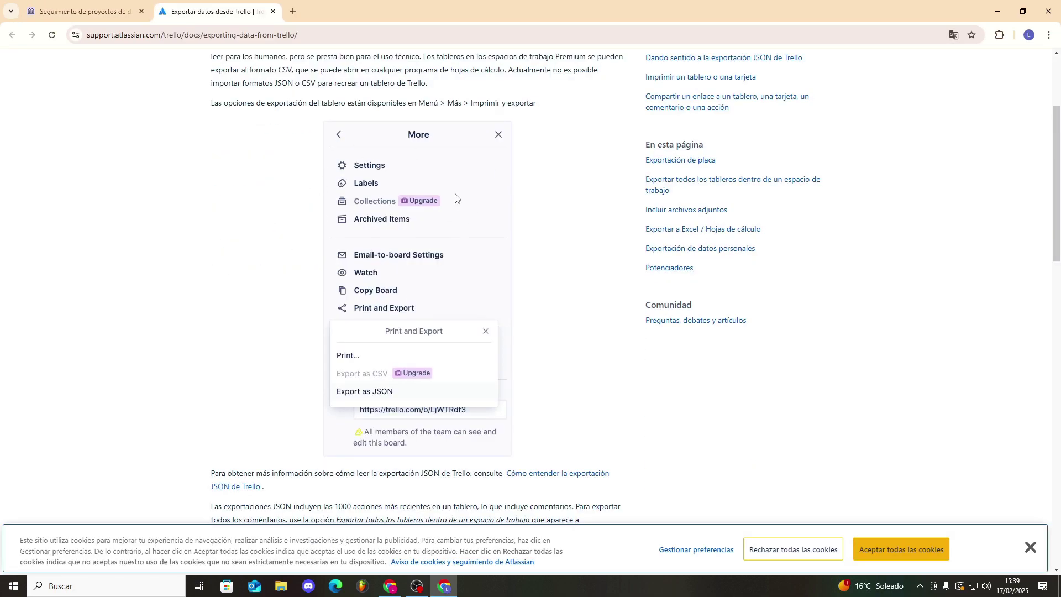
{"action": "scroll", "coordinate": [450, 243], "scroll_direction": "up", "scroll_amount": 1}
{"action": "scroll", "coordinate": [452, 270], "scroll_direction": "down", "scroll_amount": 1}
{"action": "scroll", "coordinate": [549, 376], "scroll_direction": "down", "scroll_amount": 10}
{"action": "scroll", "coordinate": [774, 442], "scroll_direction": "up", "scroll_amount": 10}
{"action": "left_click", "coordinate": [1029, 547]}
{"action": "scroll", "coordinate": [529, 294], "scroll_direction": "down", "scroll_amount": 2}
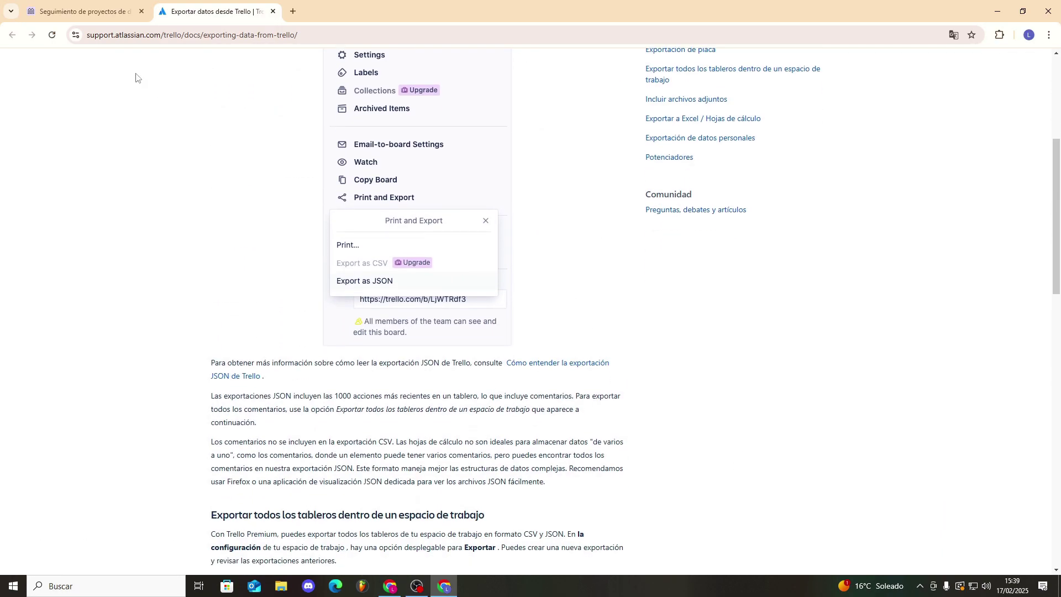
{"action": "left_click", "coordinate": [95, 16]}
{"action": "left_click", "coordinate": [675, 258]}
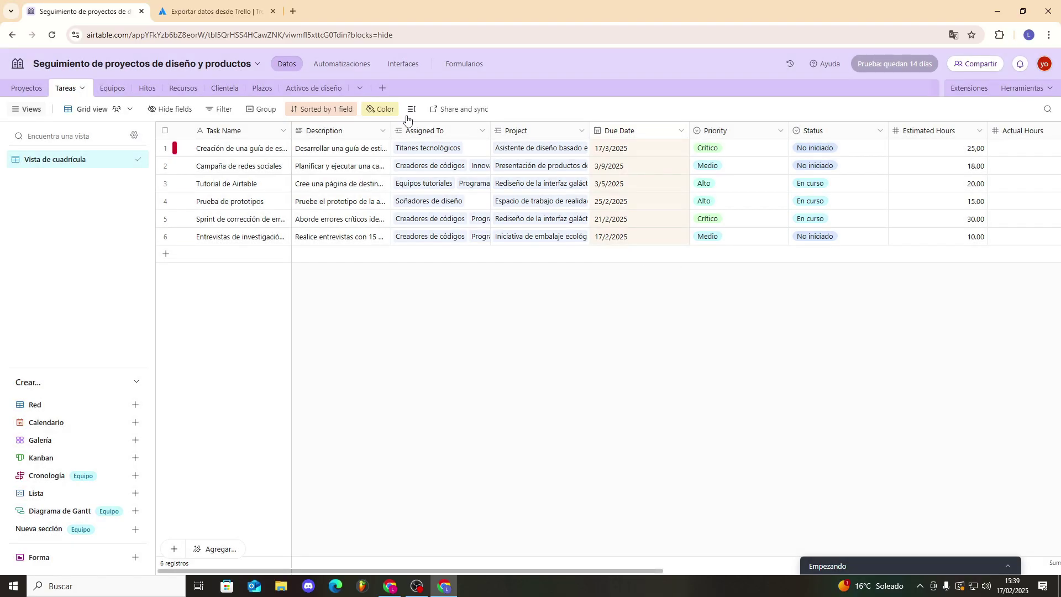
- Try to connect a new Google account for a Google Sheets import, and reopen the list of additional table sources
{"action": "scroll", "coordinate": [519, 343], "scroll_direction": "down", "scroll_amount": 1}
{"action": "left_click", "coordinate": [549, 380]}
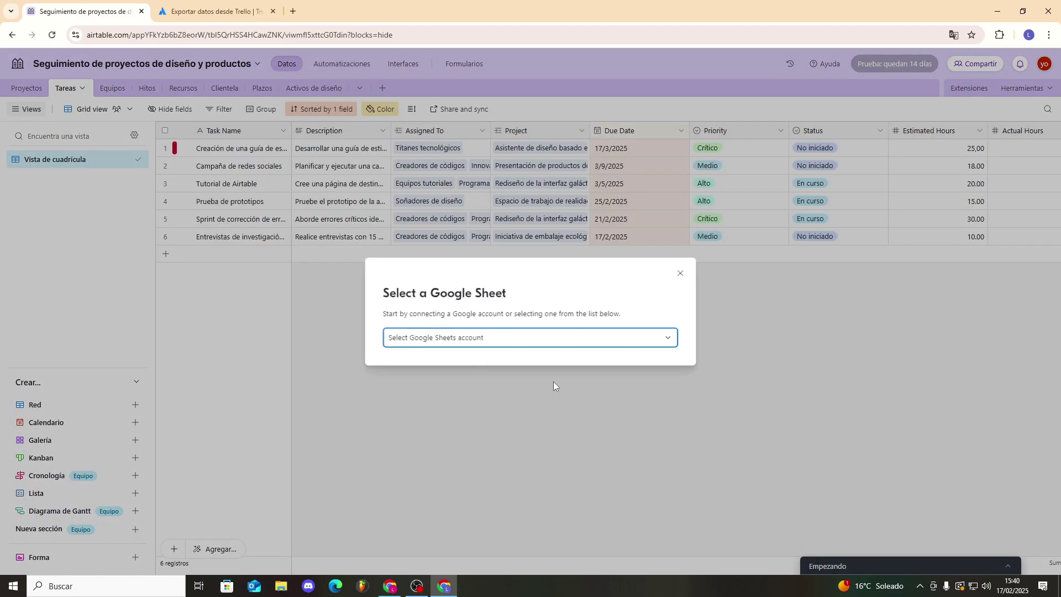
{"action": "left_click", "coordinate": [574, 343]}
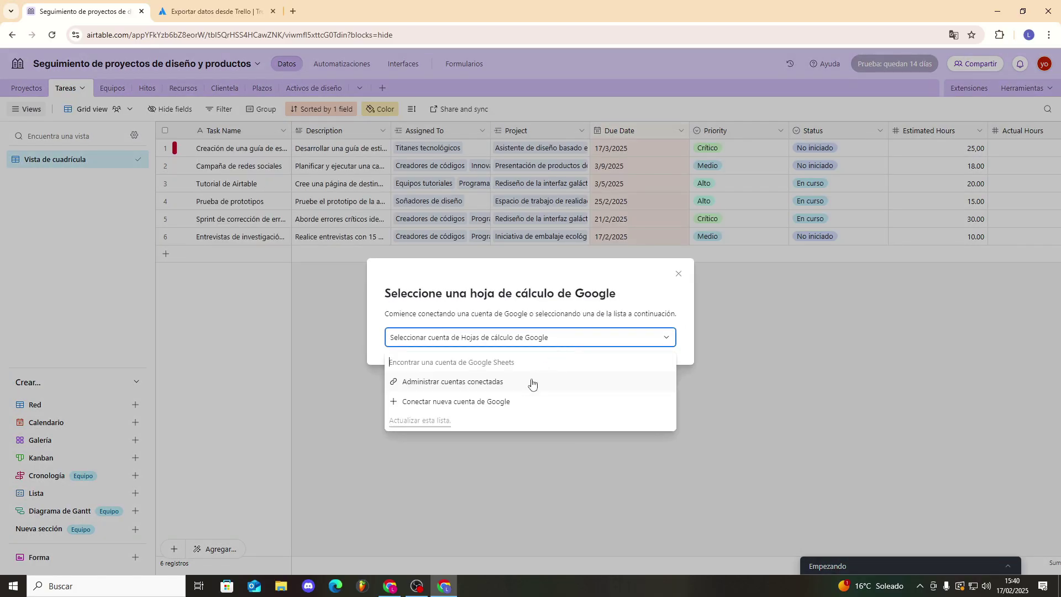
{"action": "left_click", "coordinate": [455, 405]}
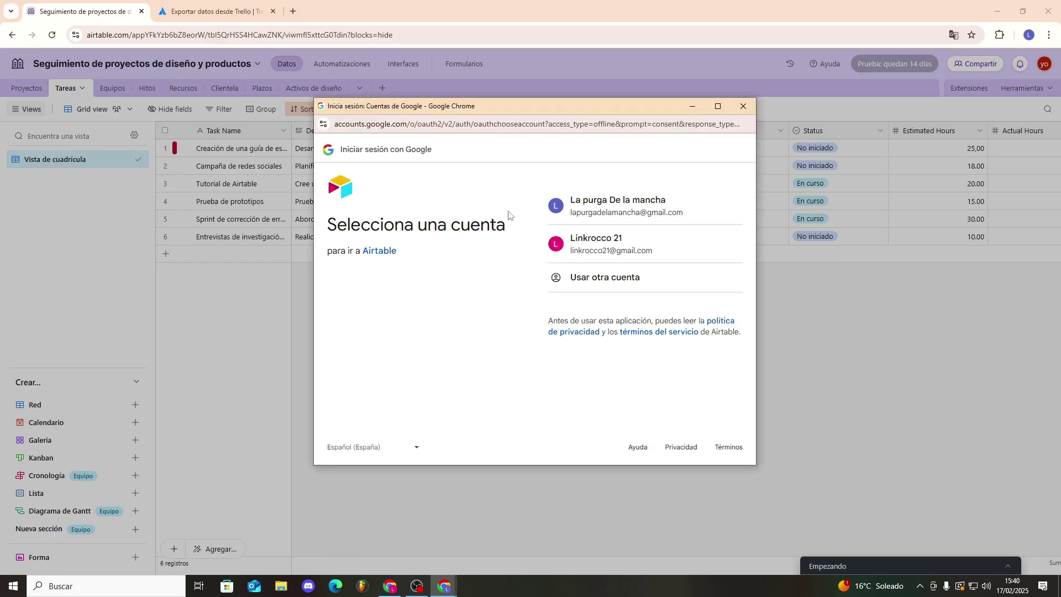
{"action": "left_click", "coordinate": [611, 241]}
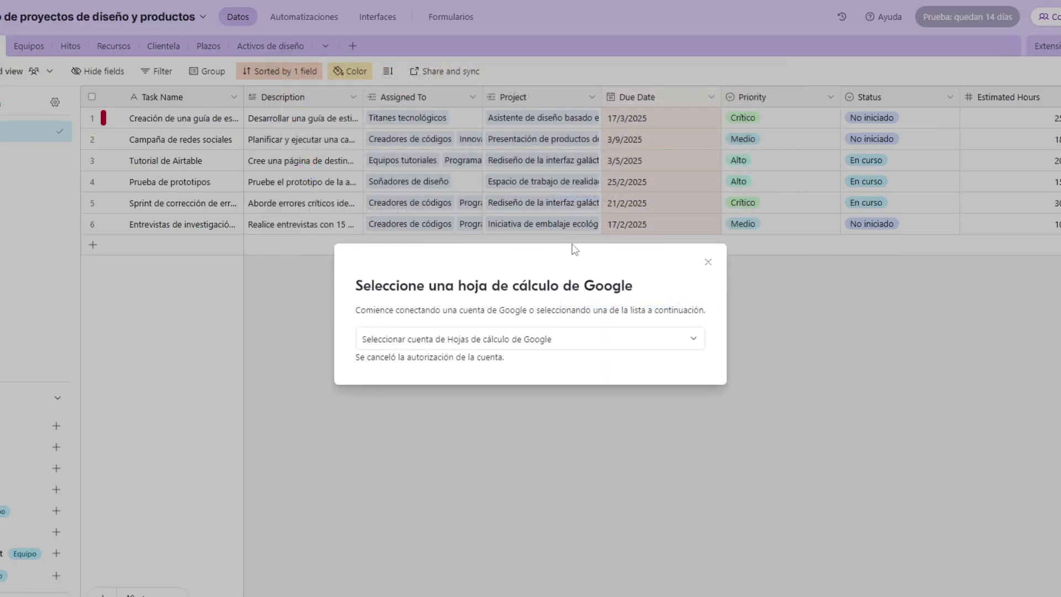
{"action": "left_click", "coordinate": [707, 262]}
{"action": "left_click", "coordinate": [352, 46]}
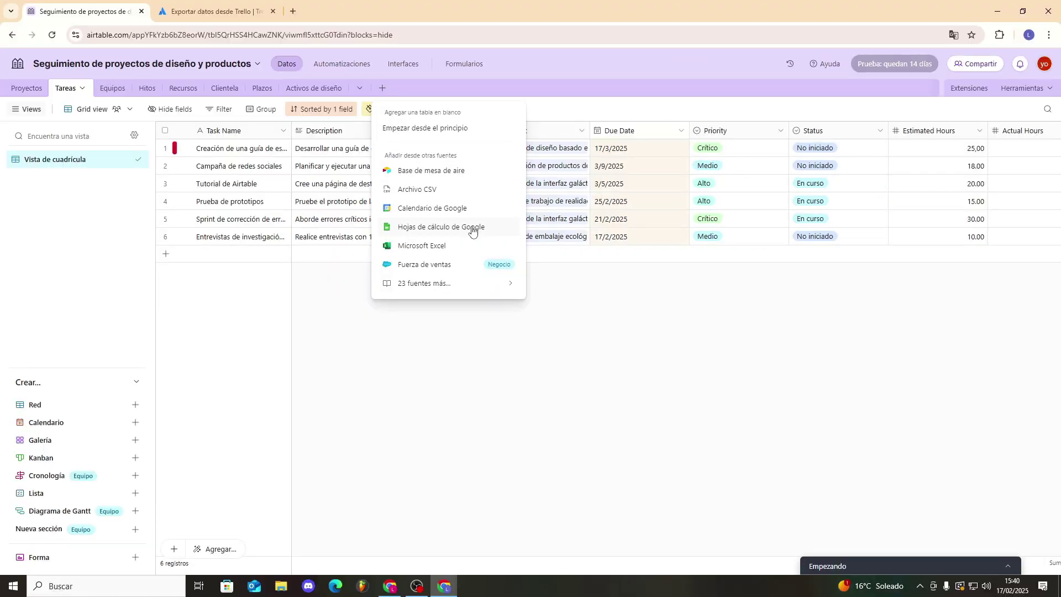
{"action": "left_click", "coordinate": [465, 283]}
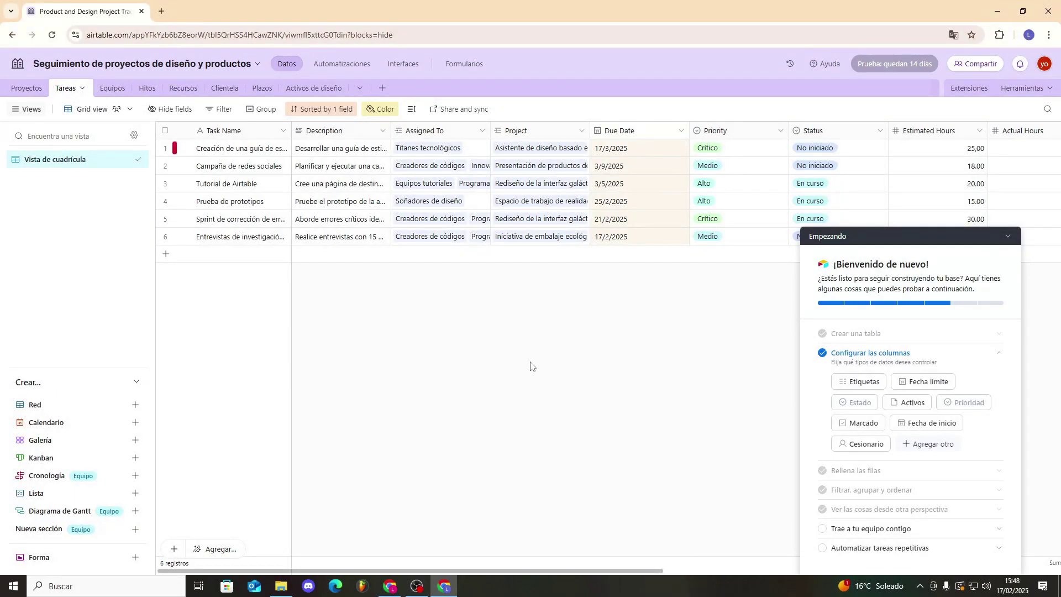
- Open the base's Tutorial form and review its fields down to the submit area
{"action": "left_click", "coordinate": [467, 66]}
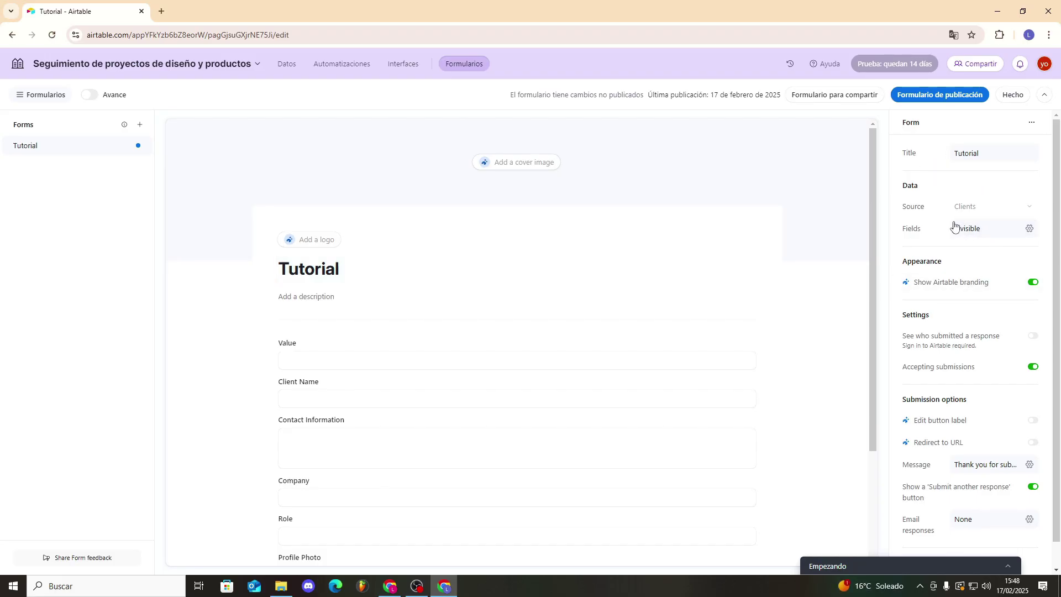
{"action": "scroll", "coordinate": [466, 370], "scroll_direction": "down", "scroll_amount": 5}
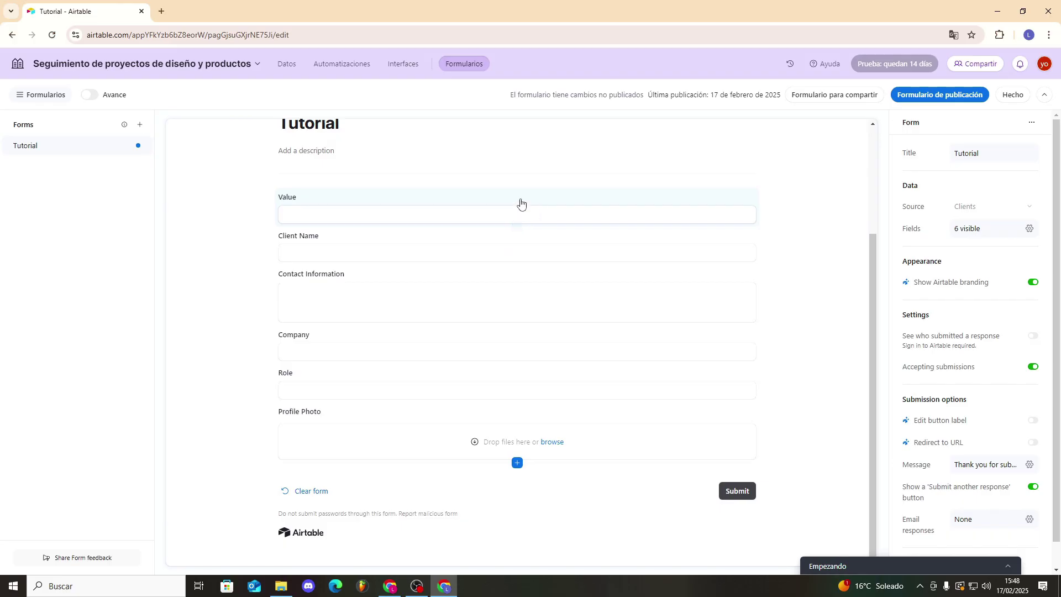
{"action": "scroll", "coordinate": [973, 416], "scroll_direction": "down", "scroll_amount": 1}
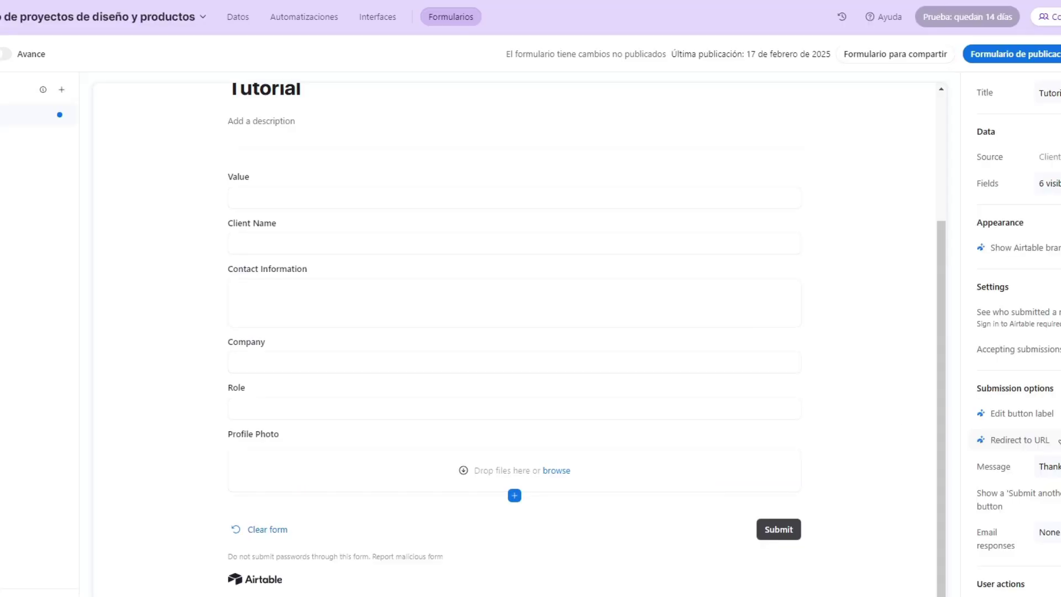
- Preview the Tutorial form as respondents see it, and return to the editor to check its layout
{"action": "left_click", "coordinate": [6, 56]}
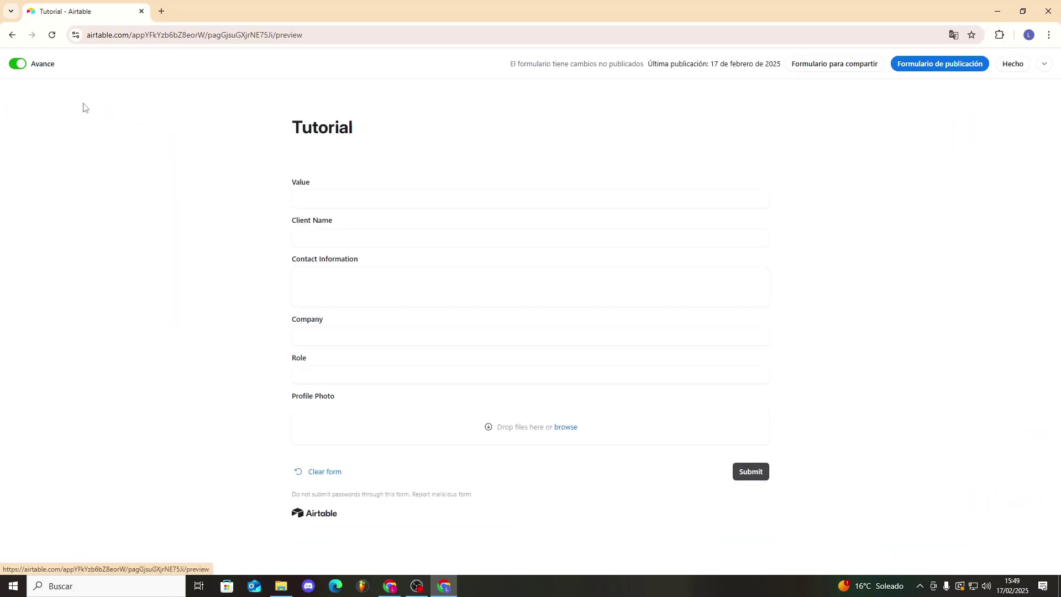
{"action": "left_click", "coordinate": [18, 65]}
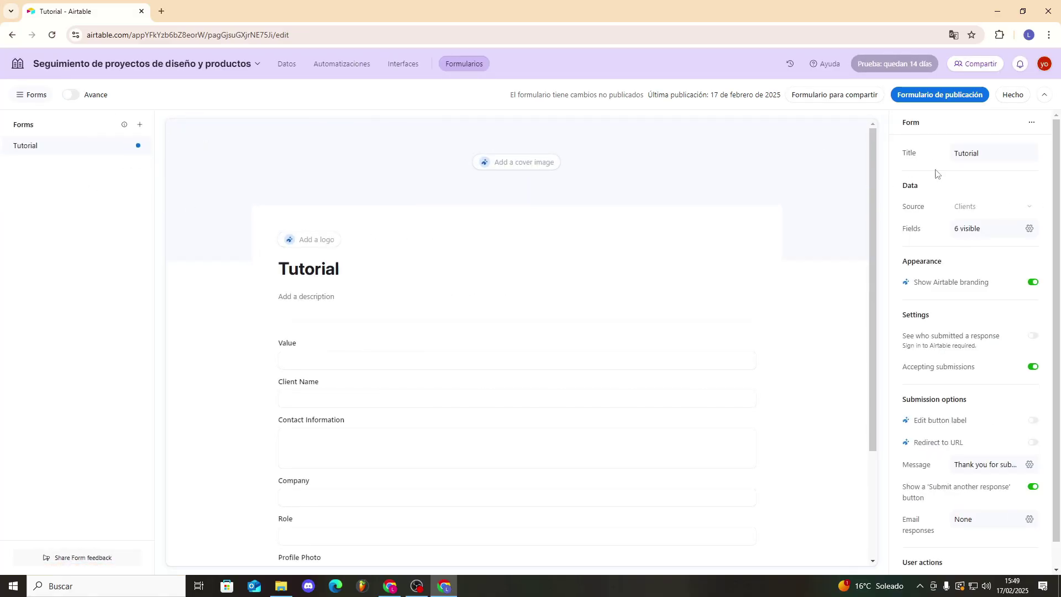
{"action": "scroll", "coordinate": [829, 232], "scroll_direction": "down", "scroll_amount": 3}
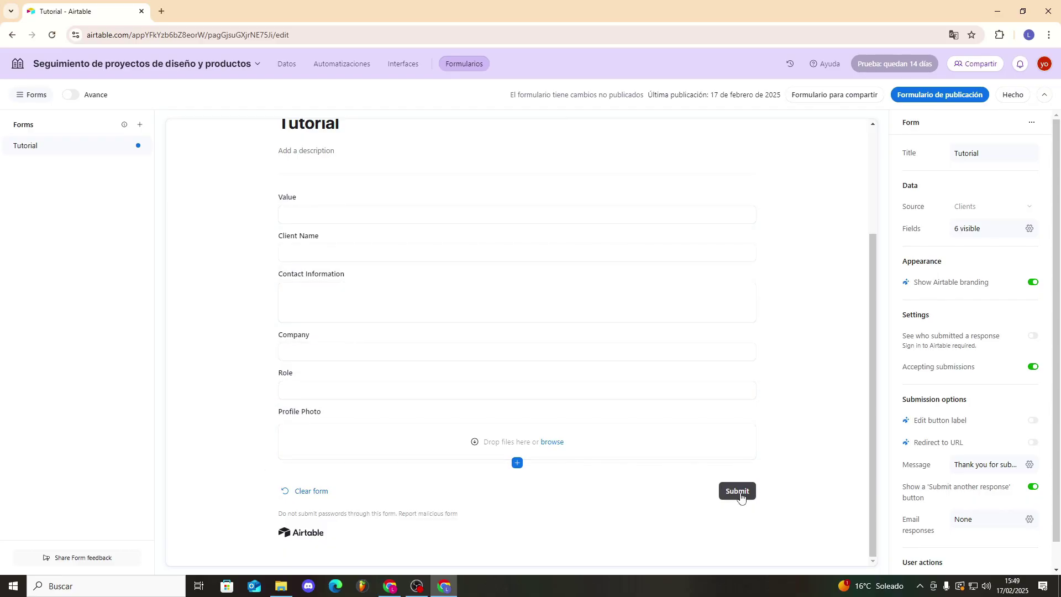
{"action": "scroll", "coordinate": [818, 347], "scroll_direction": "up", "scroll_amount": 3}
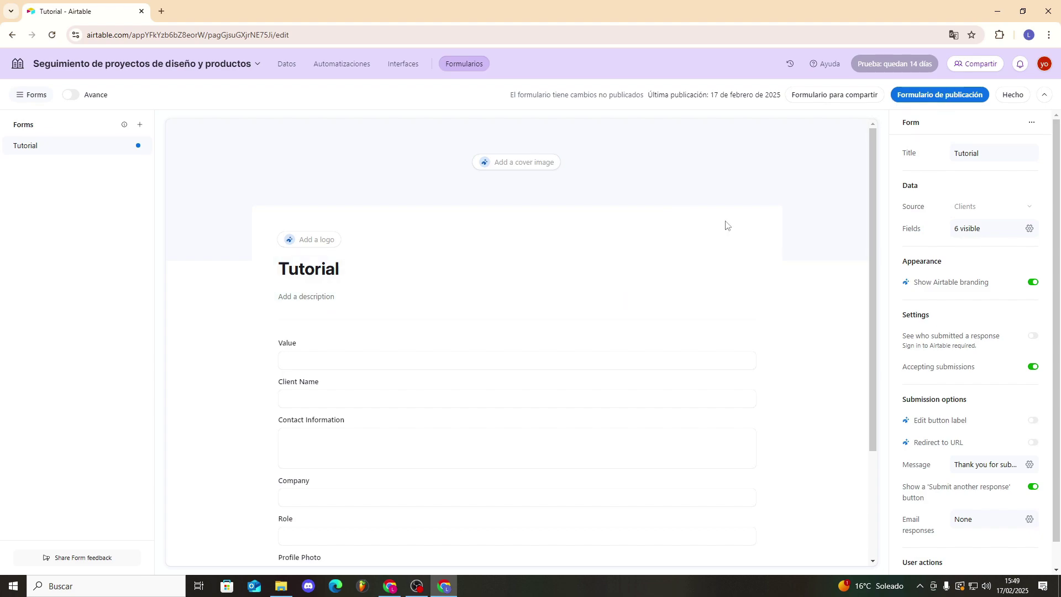
- Try the web and domain access options for sharing the Tutorial form, and set access back to Sólo usuarios con acceso base
{"action": "left_click", "coordinate": [807, 98]}
{"action": "left_click", "coordinate": [524, 354]}
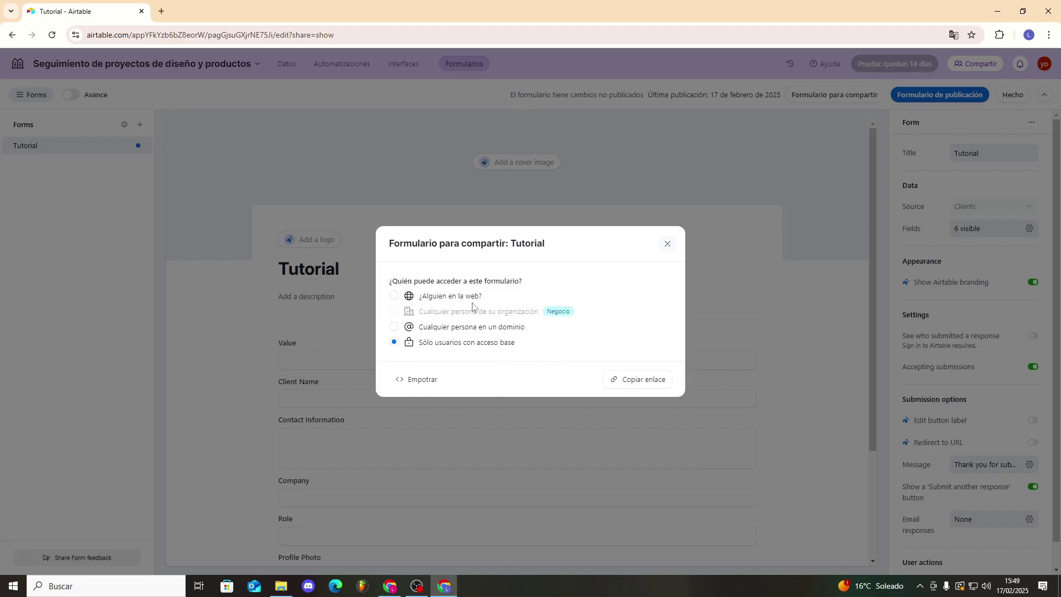
{"action": "left_click", "coordinate": [393, 299]}
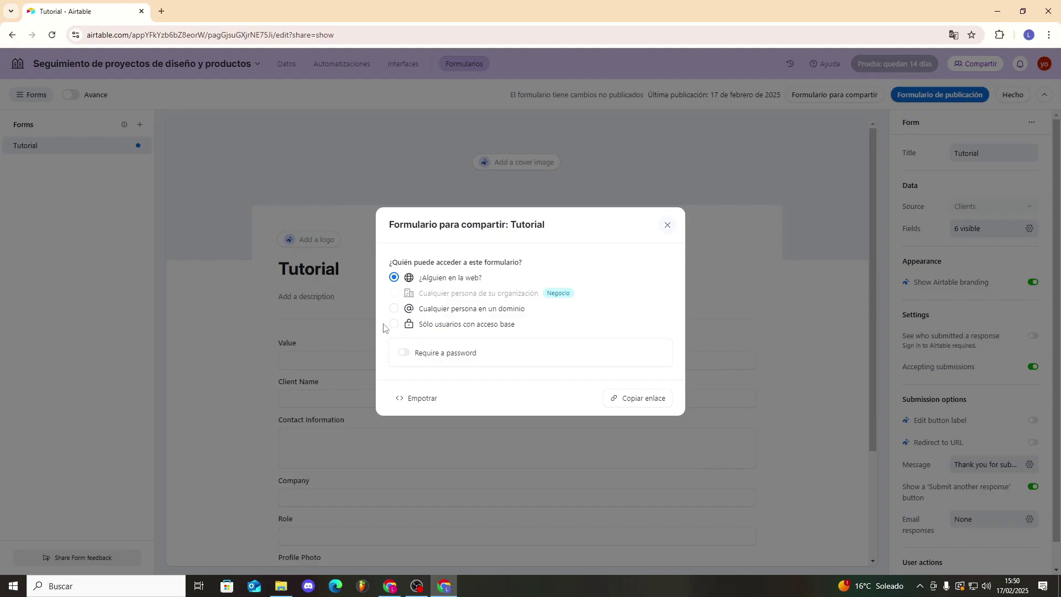
{"action": "left_click", "coordinate": [394, 308]}
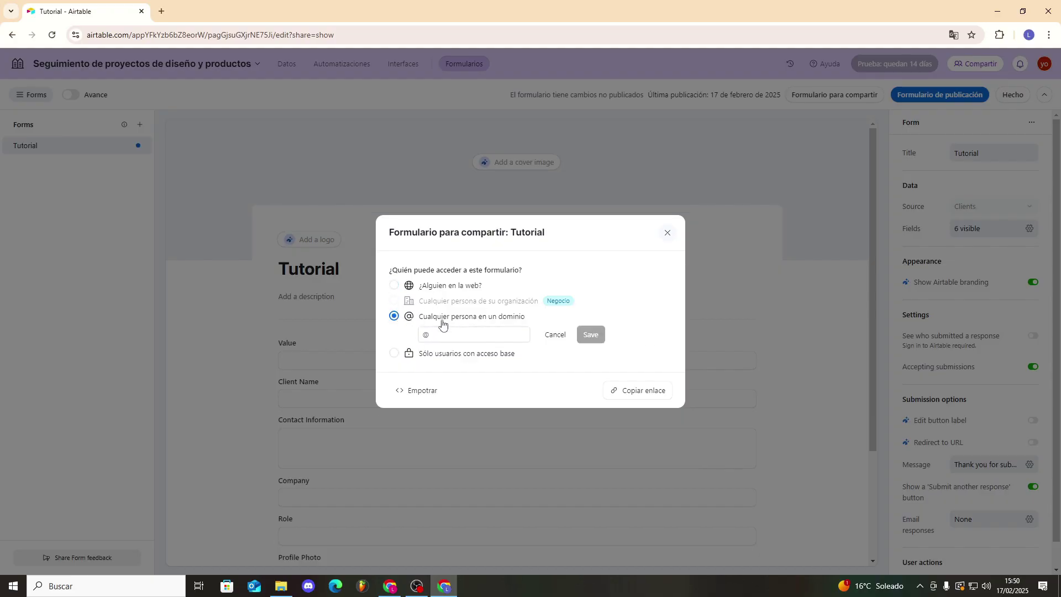
{"action": "left_click", "coordinate": [394, 354]}
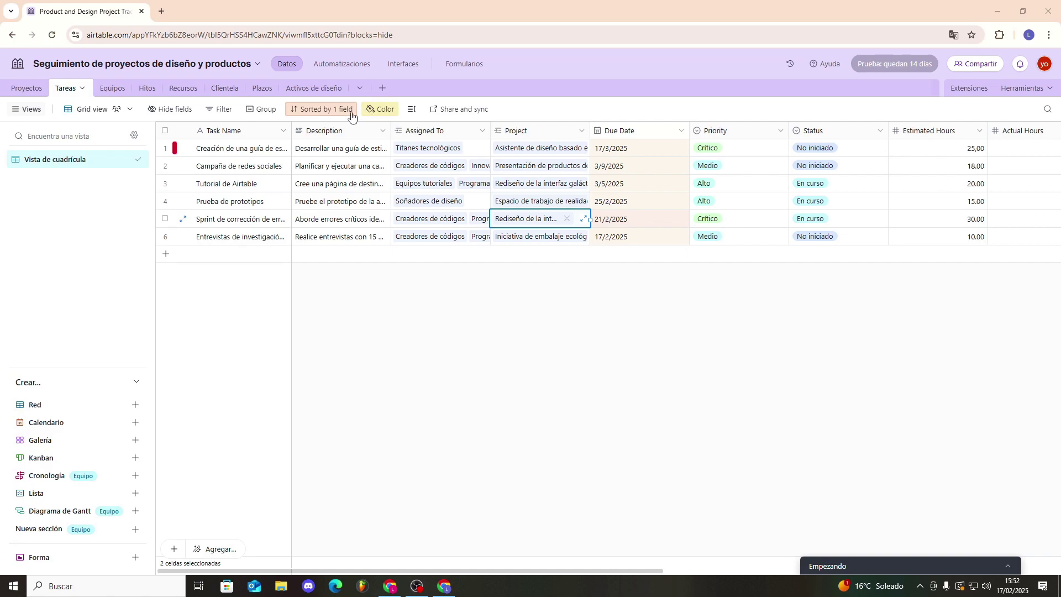
- Create the suggested automation that sends an email when the priority is critical, and dismiss the AI automations notice
{"action": "left_click", "coordinate": [348, 67]}
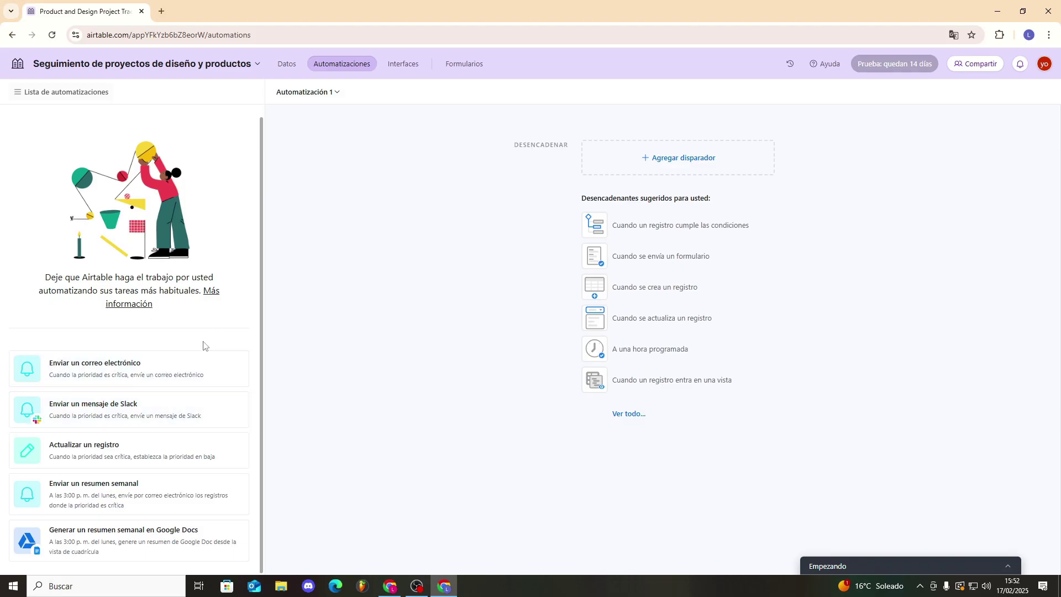
{"action": "left_click", "coordinate": [66, 381]}
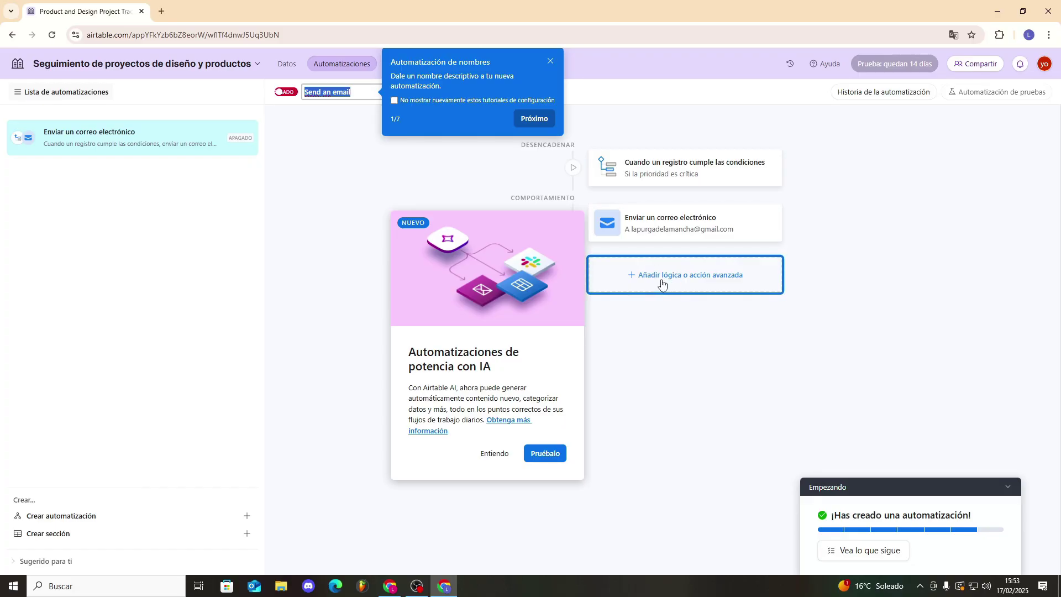
{"action": "left_click", "coordinate": [500, 454]}
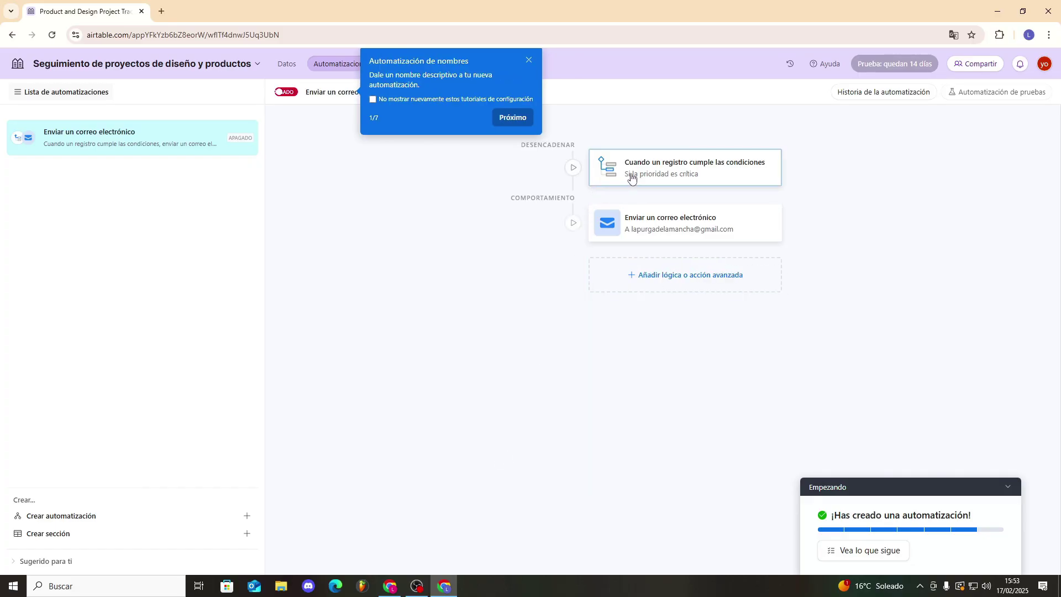
- Open the properties of the email automation's record-conditions trigger and dismiss the naming tutorial
{"action": "left_click", "coordinate": [630, 175]}
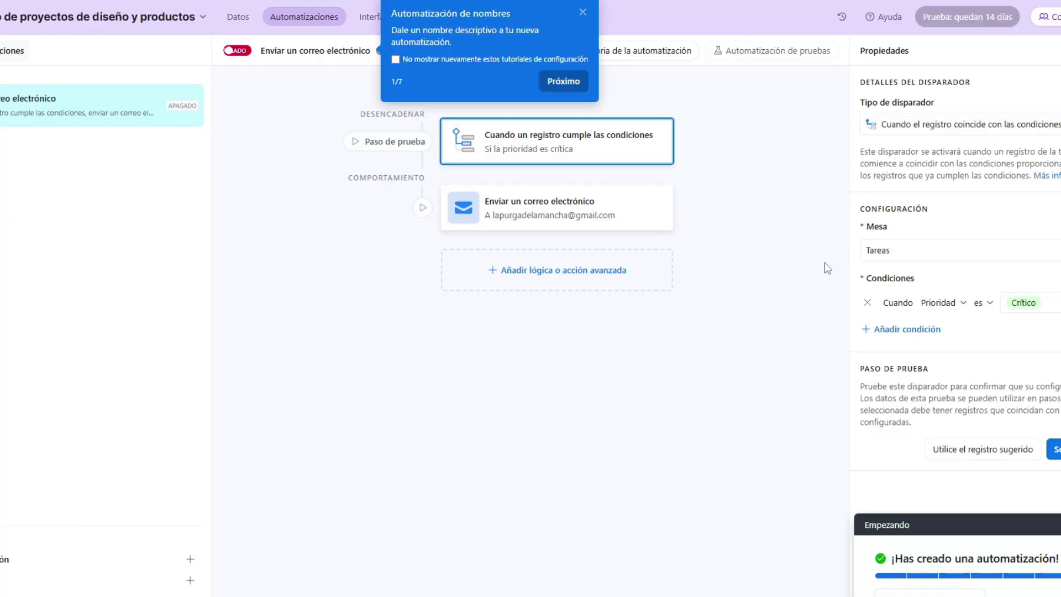
{"action": "left_click", "coordinate": [582, 11]}
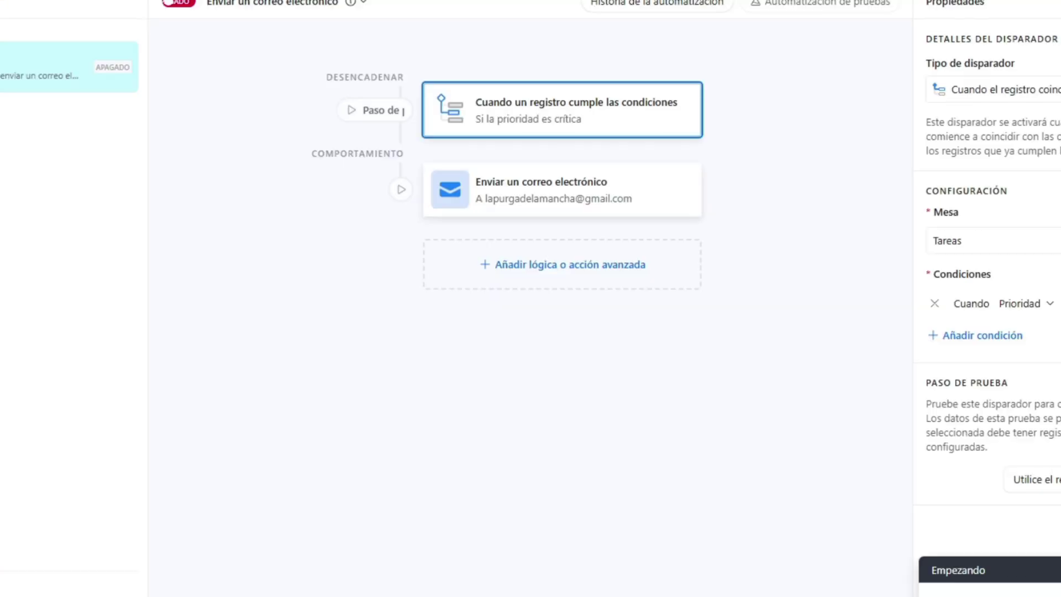
- Create a new custom automation and name it Prueba
{"action": "left_click", "coordinate": [56, 552]}
{"action": "left_click", "coordinate": [549, 351]}
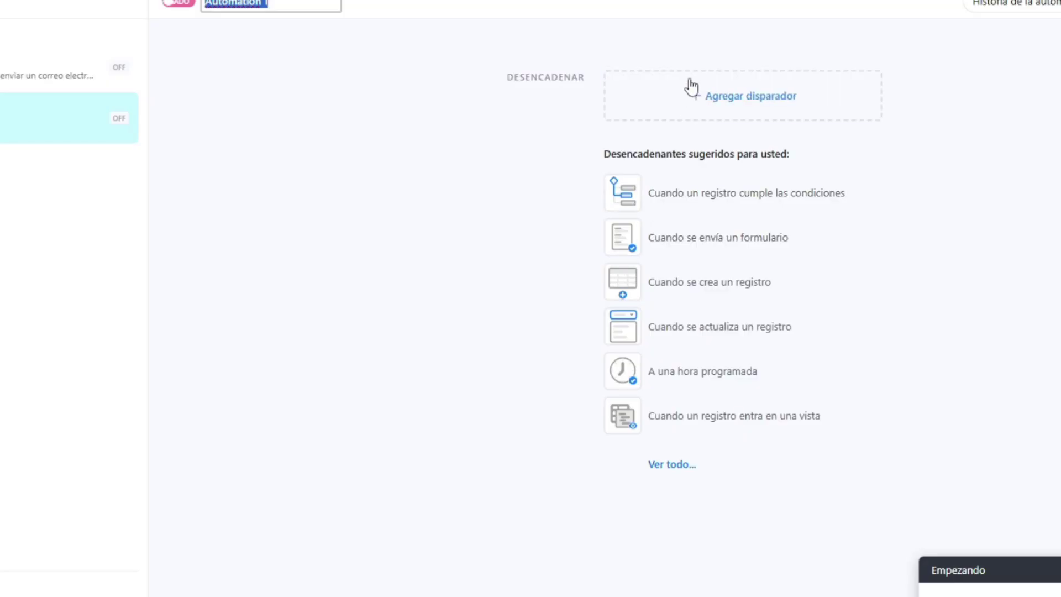
{"action": "left_click", "coordinate": [335, 51]}
{"action": "key", "text": "BackSpace"}
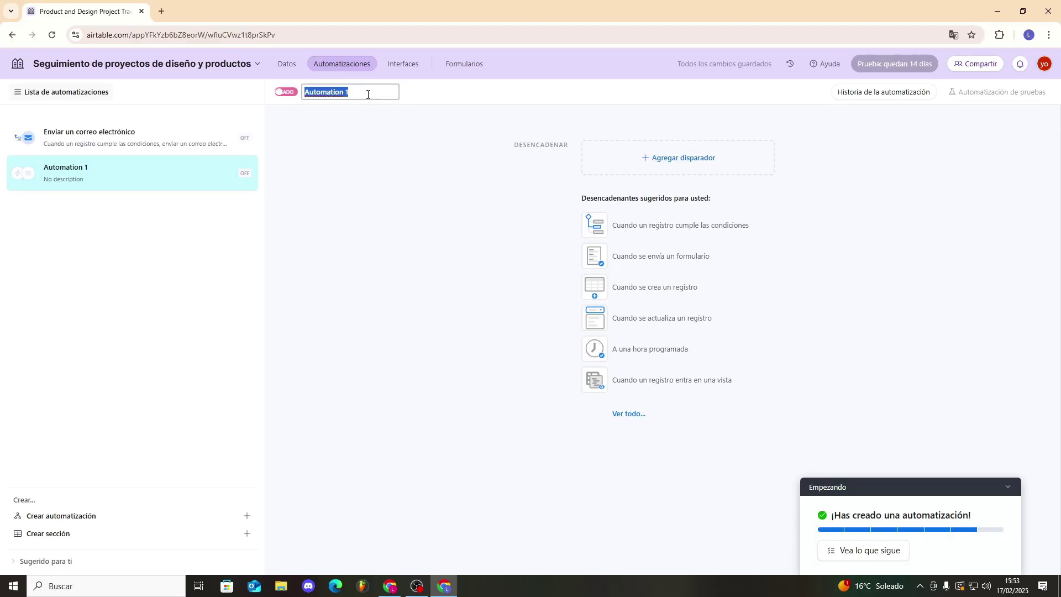
{"action": "key", "text": "ctrl+a"}
{"action": "key", "text": "BackSpace"}
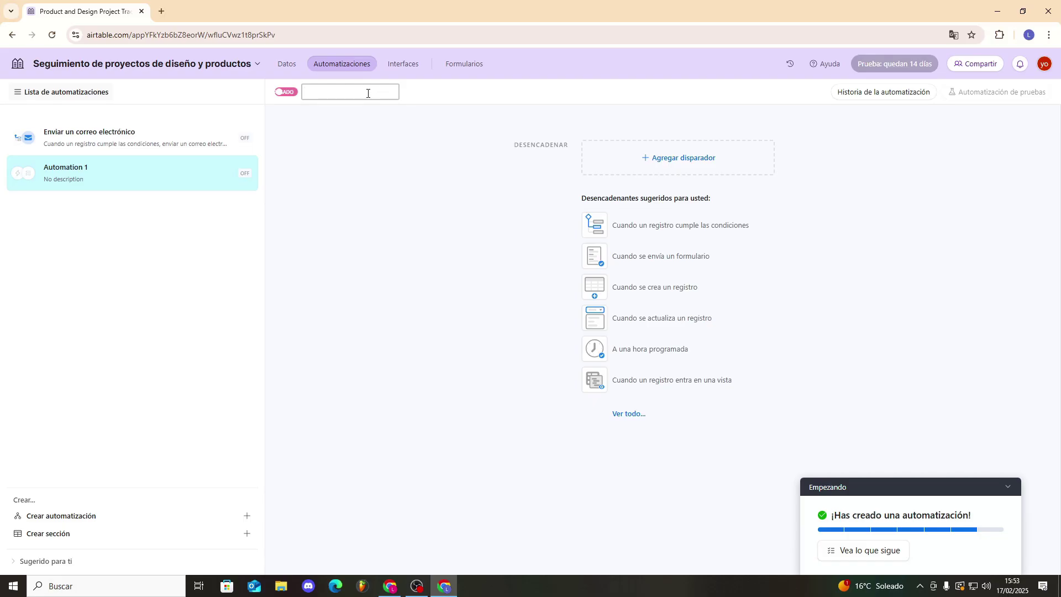
{"action": "type", "text": "Prueba"}
- Try to give the Prueba automation the received-email trigger, and dismiss the Business plan upgrade offer
{"action": "left_click", "coordinate": [679, 158]}
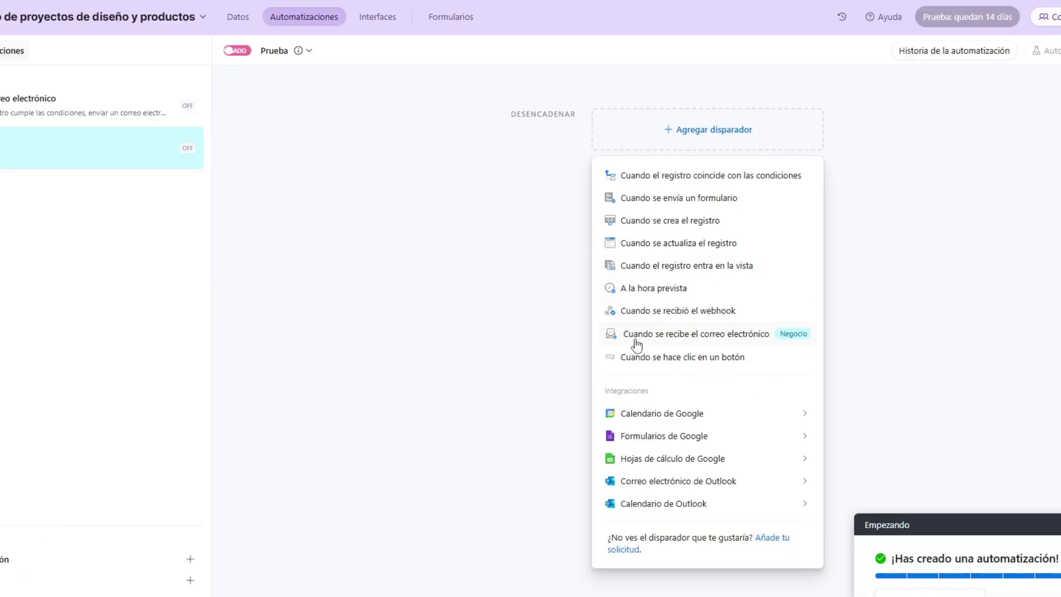
{"action": "left_click", "coordinate": [637, 334]}
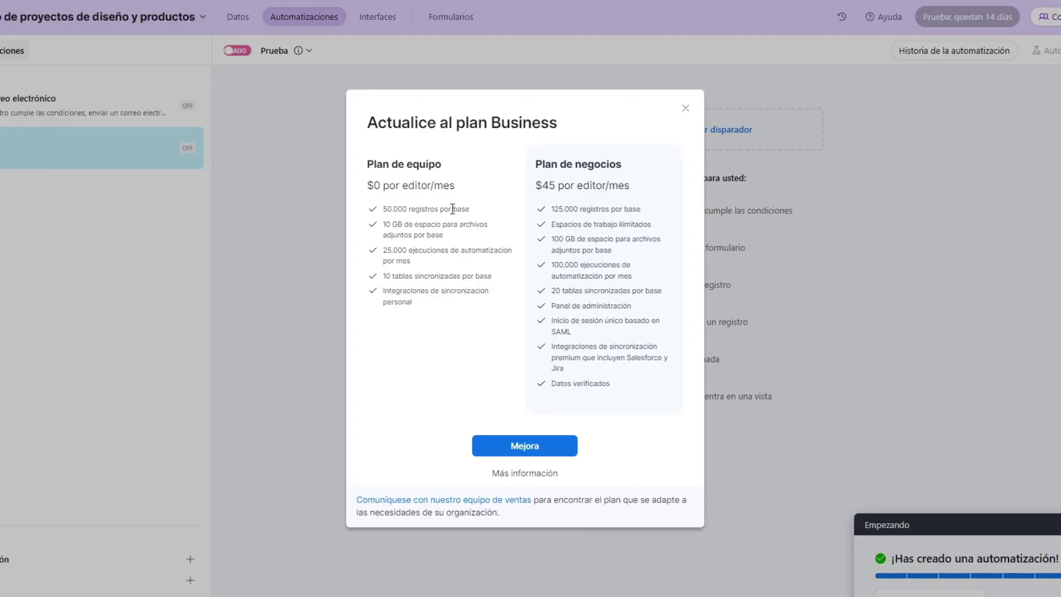
{"action": "left_click", "coordinate": [685, 110]}
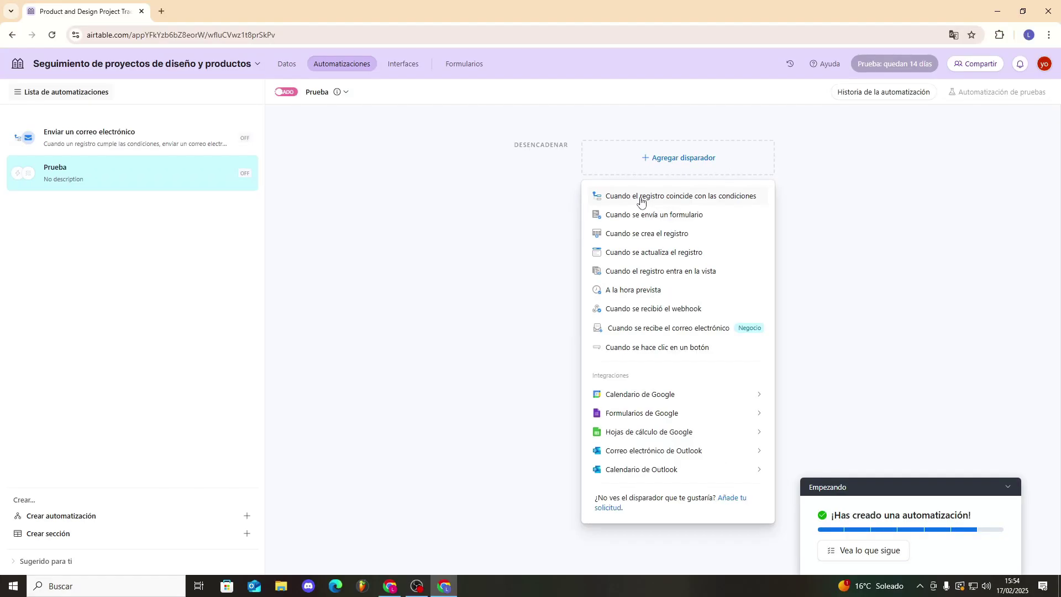
- Trigger the Prueba automation when a record in the Tareas table has a Task Name containing Brand Style Guide Creation
{"action": "left_click", "coordinate": [641, 203]}
{"action": "left_click", "coordinate": [525, 226]}
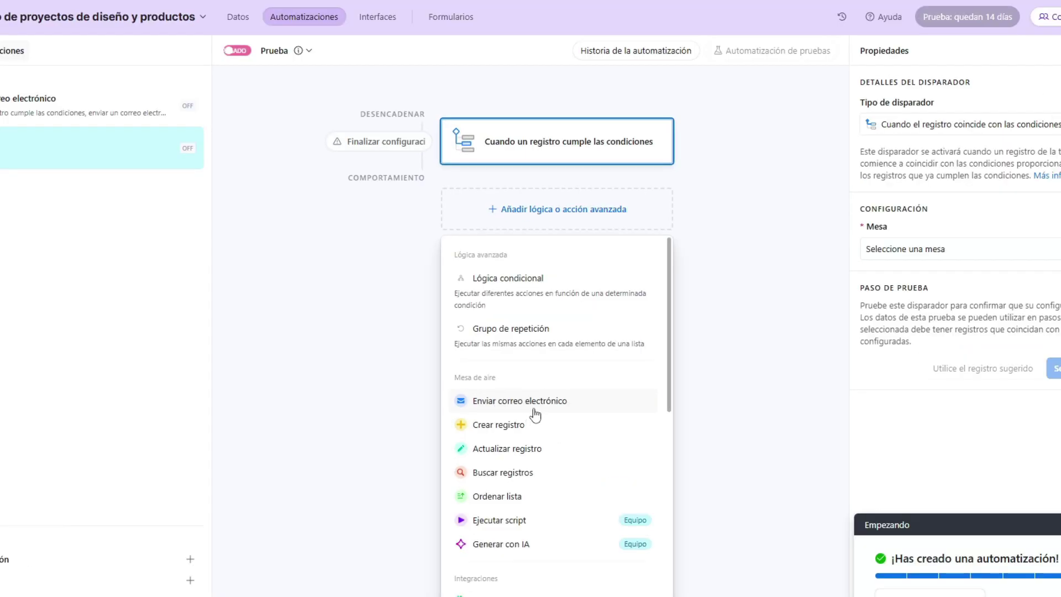
{"action": "left_click", "coordinate": [906, 252]}
{"action": "left_click", "coordinate": [902, 252]}
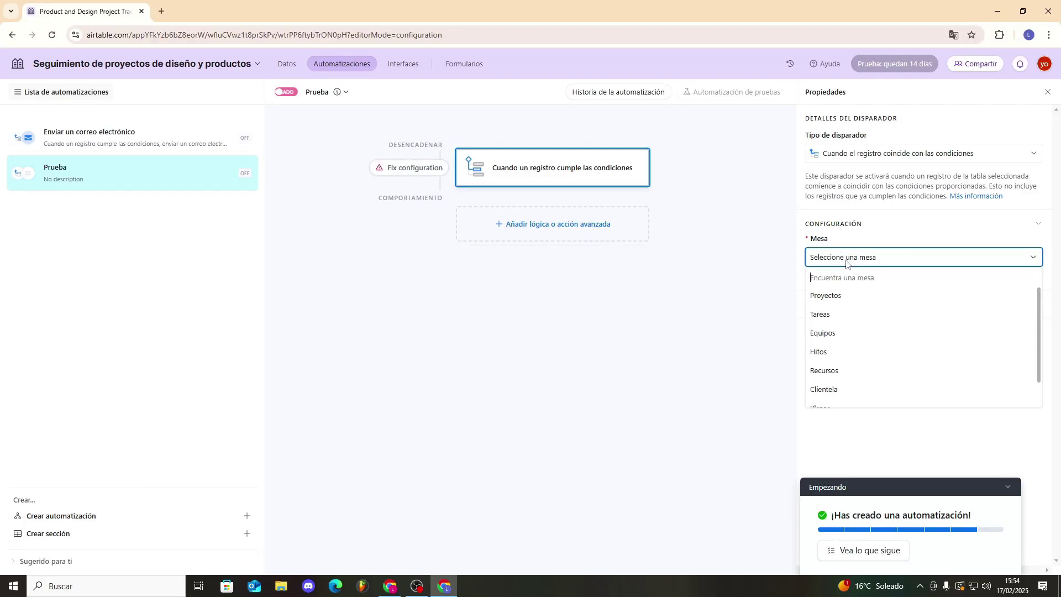
{"action": "left_click", "coordinate": [850, 315]}
{"action": "left_click", "coordinate": [824, 301]}
{"action": "left_click", "coordinate": [946, 303]}
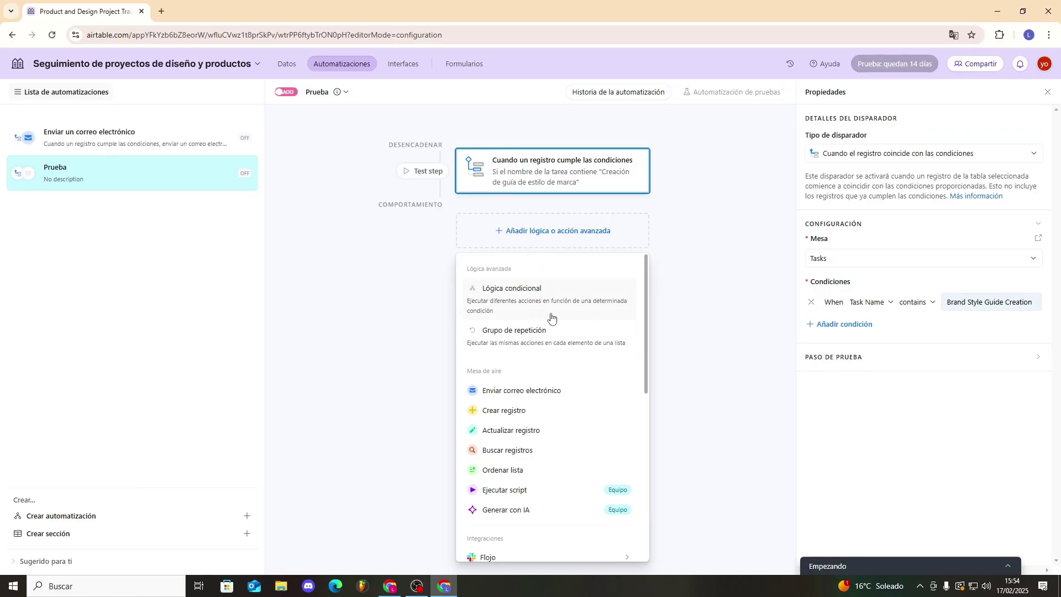
- Add a send-email action to the Prueba automation and review its recipient, subject and message settings
{"action": "left_click", "coordinate": [522, 393]}
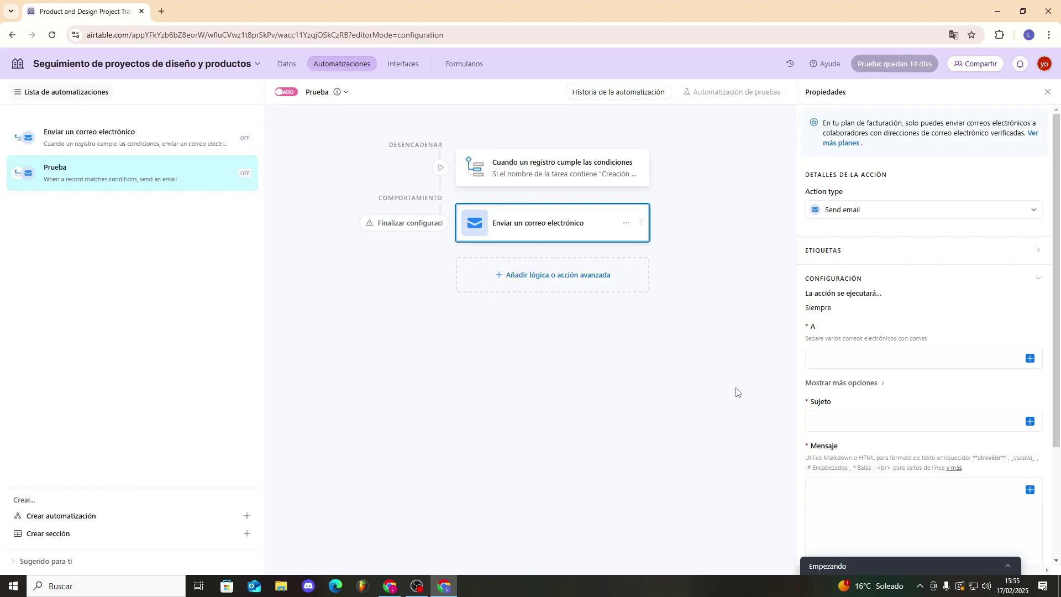
{"action": "scroll", "coordinate": [867, 397], "scroll_direction": "down", "scroll_amount": 3}
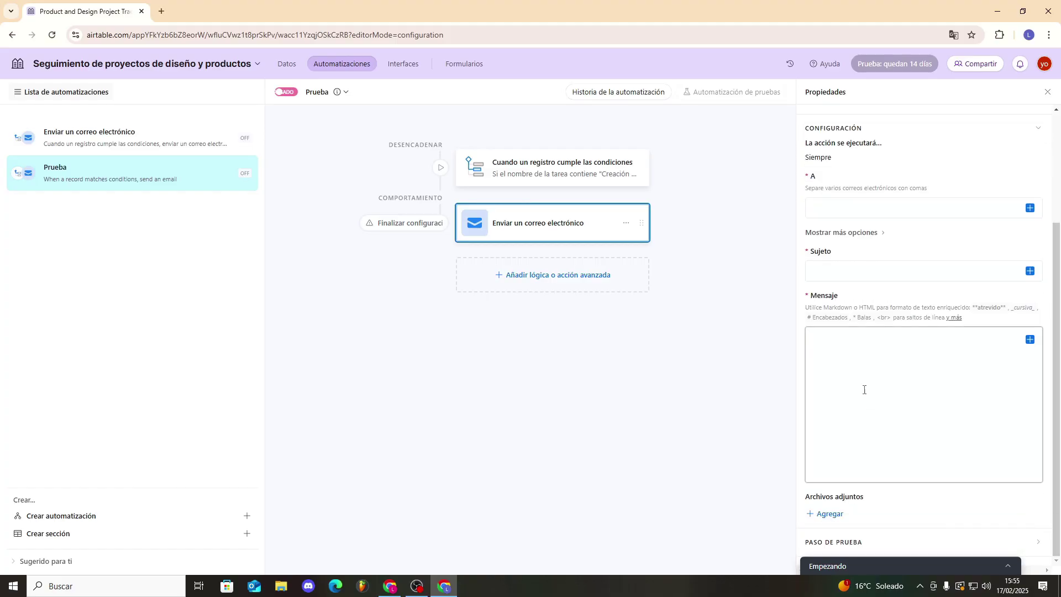
{"action": "left_click", "coordinate": [834, 271]}
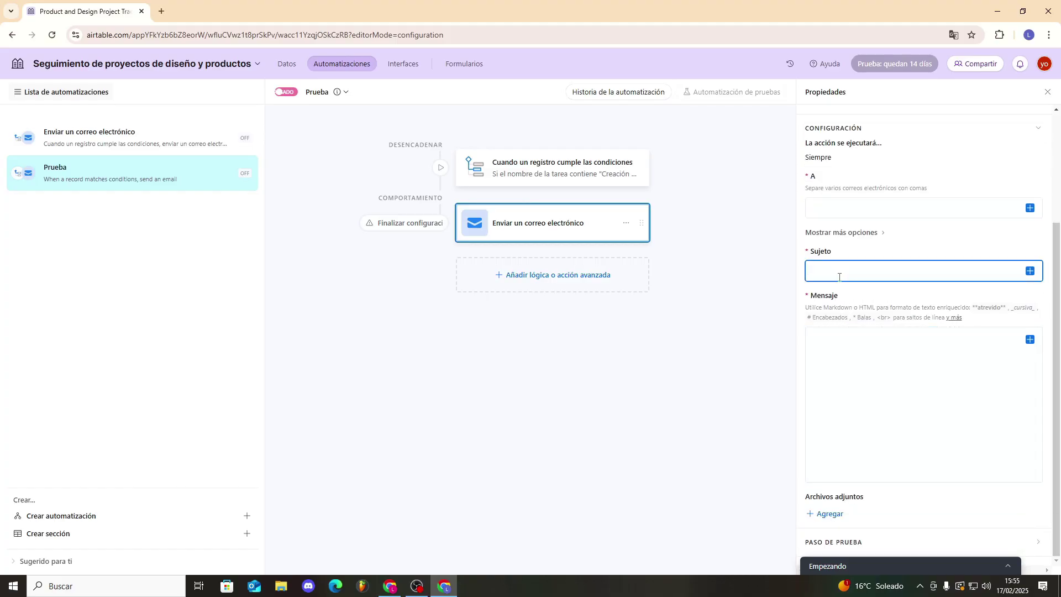
{"action": "scroll", "coordinate": [876, 331], "scroll_direction": "up", "scroll_amount": 3}
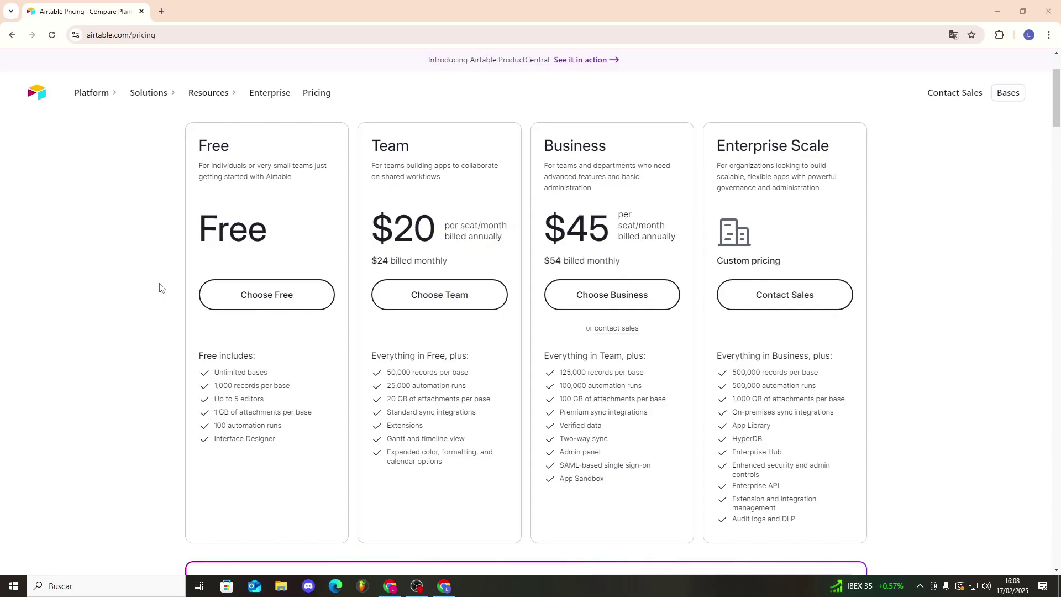
- Check the Free and Team plan prices on the Airtable pricing page
{"action": "left_click_drag", "start_coordinate": [267, 232], "coordinate": [199, 229]}
{"action": "left_click", "coordinate": [237, 228]}
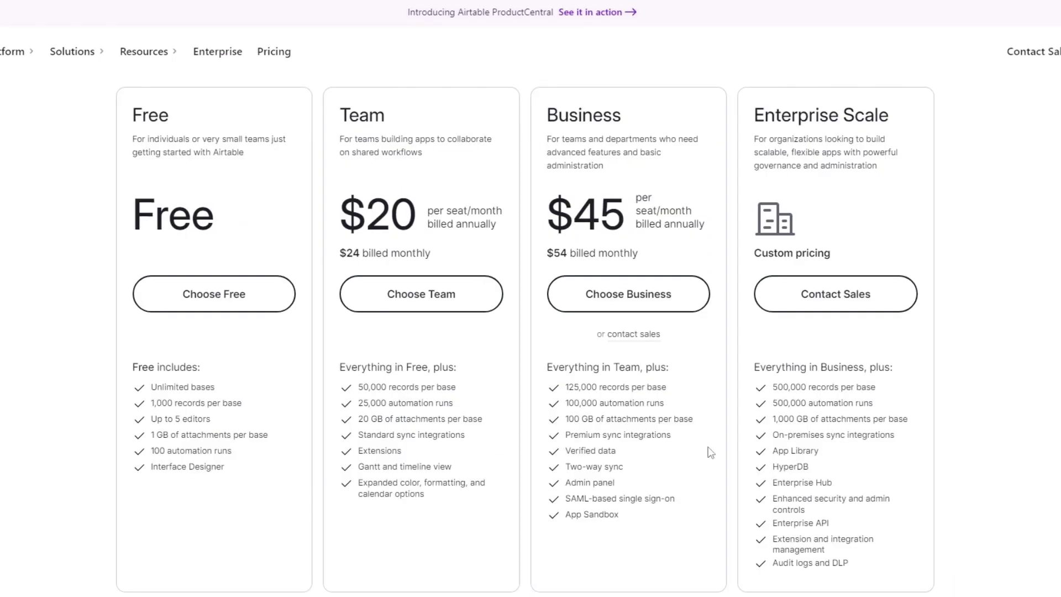
{"action": "left_click_drag", "start_coordinate": [366, 217], "coordinate": [415, 217]}
{"action": "left_click", "coordinate": [414, 218]}
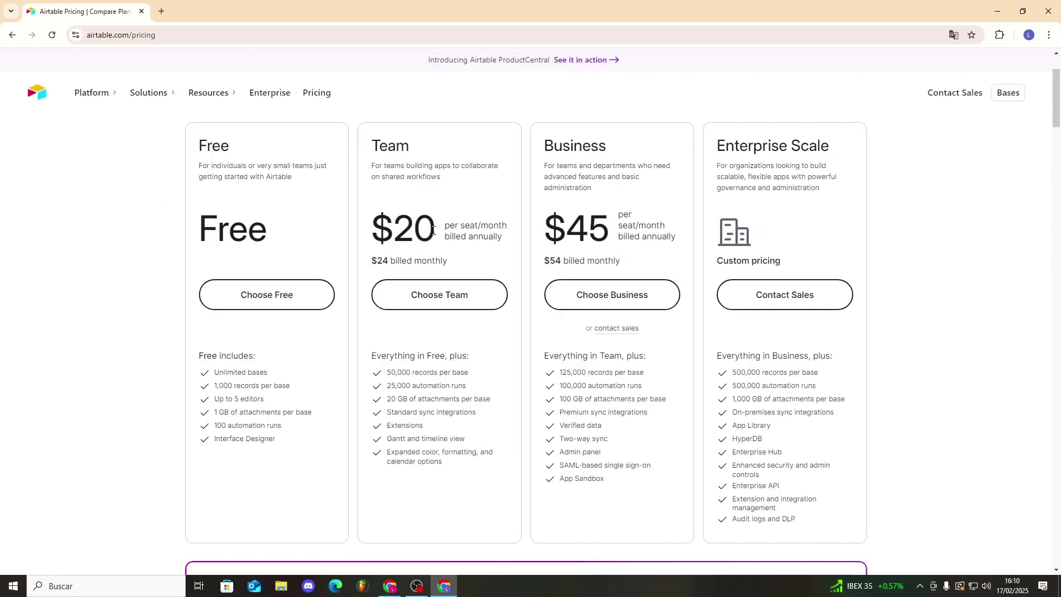